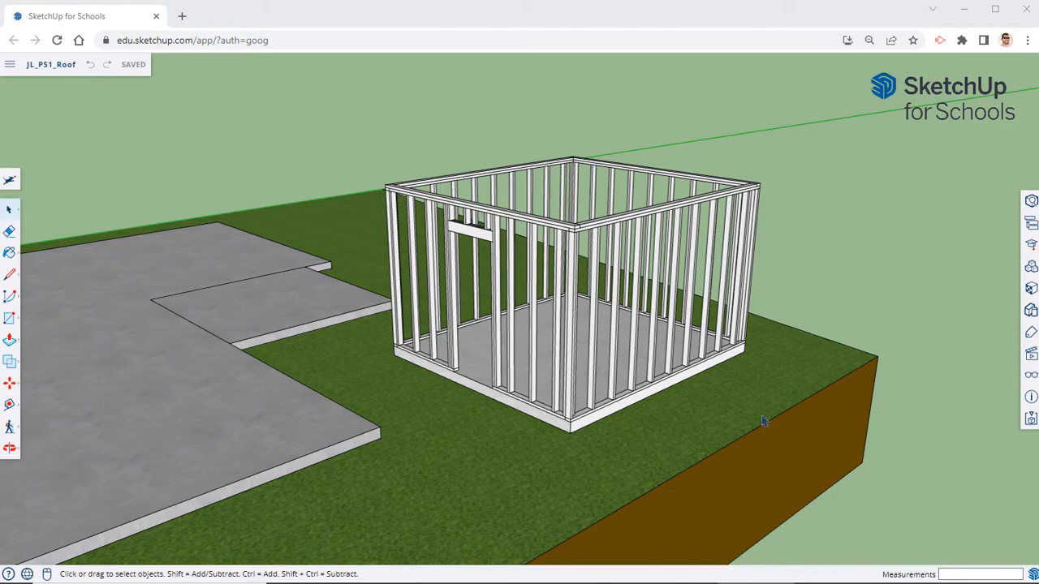
# Place a vertical Tape Measure guide 6' from the left end of the wall opposite the doorway, and measure across to its other end
pyautogui.moveTo(700, 337); pyautogui.dragTo(285, 331, button='middle')
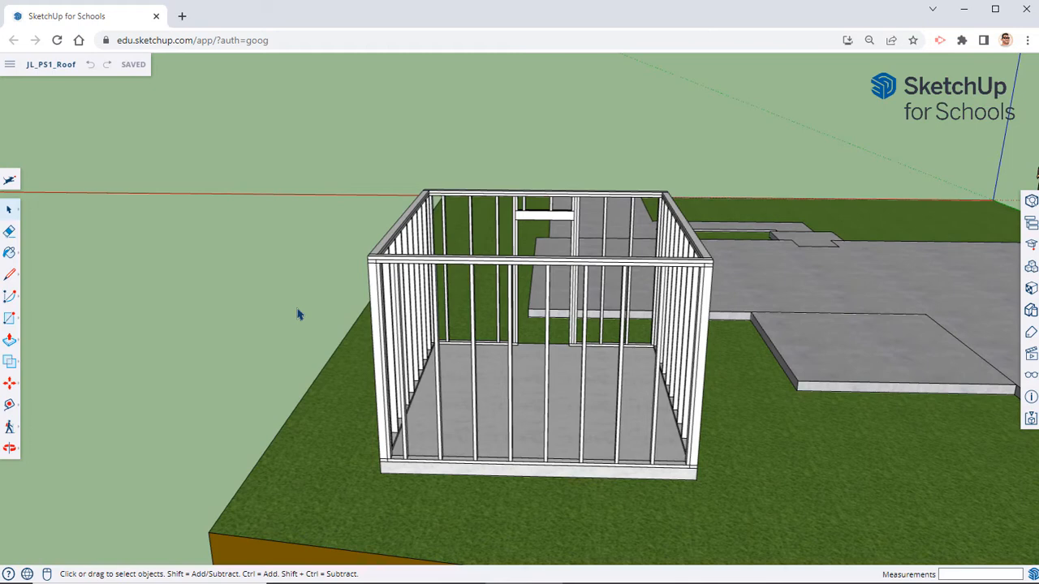
pyautogui.click(9, 404)
pyautogui.scroll(3, 550, 442)
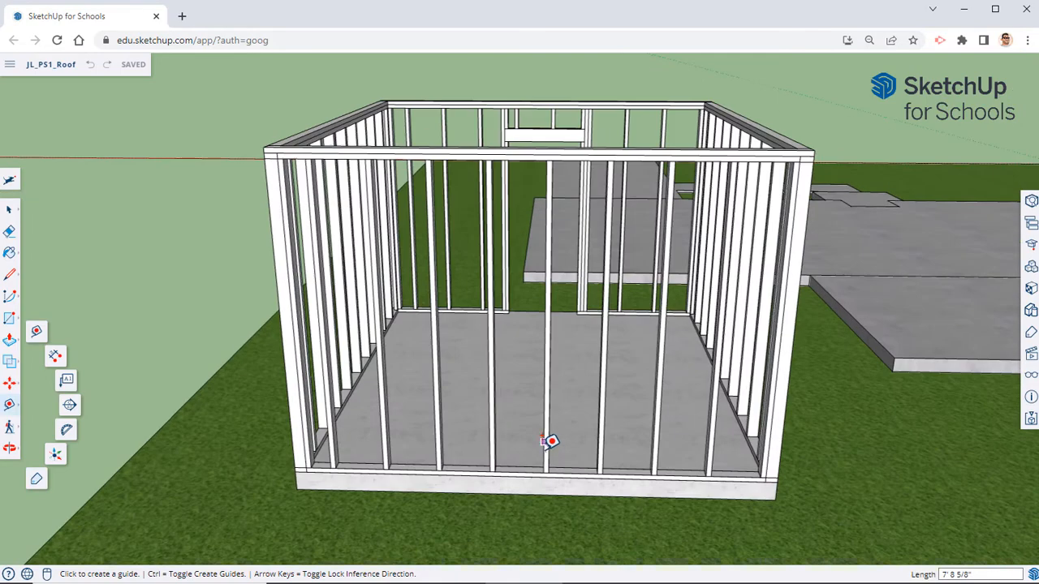
pyautogui.moveTo(551, 441); pyautogui.dragTo(547, 419, button='middle')
pyautogui.scroll(3, 547, 420)
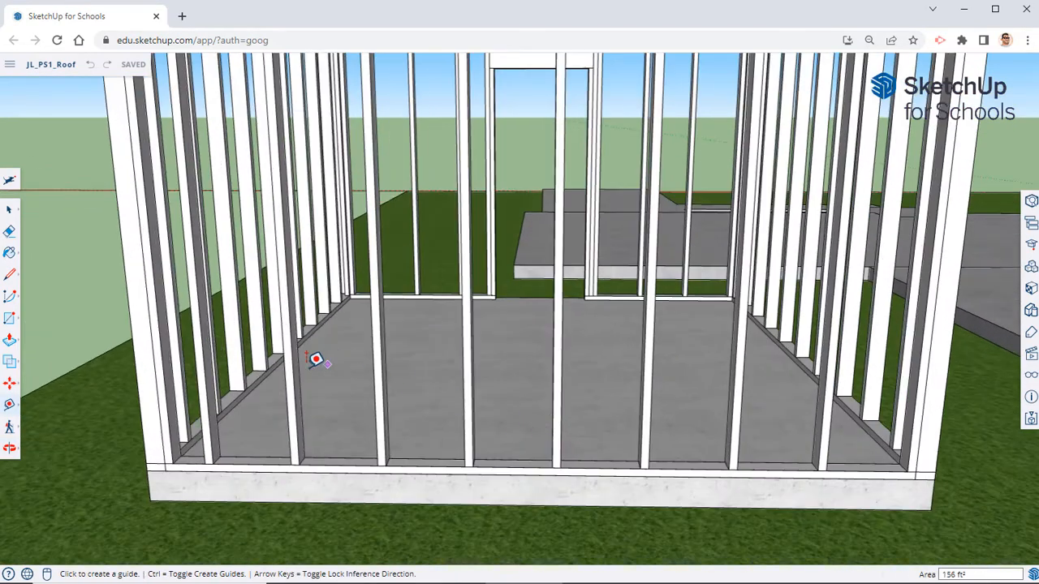
pyautogui.click(132, 335)
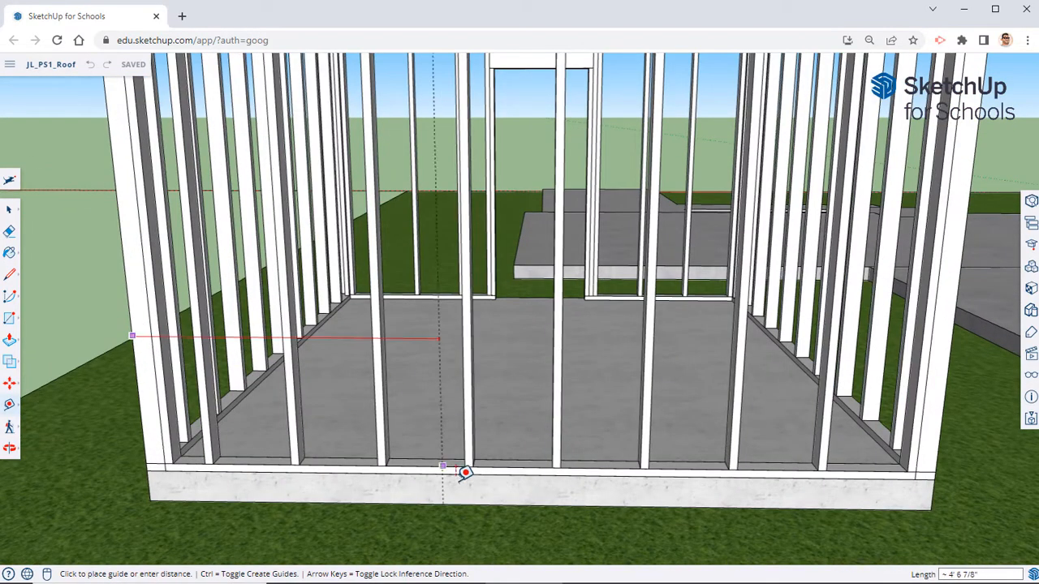
pyautogui.click(540, 465)
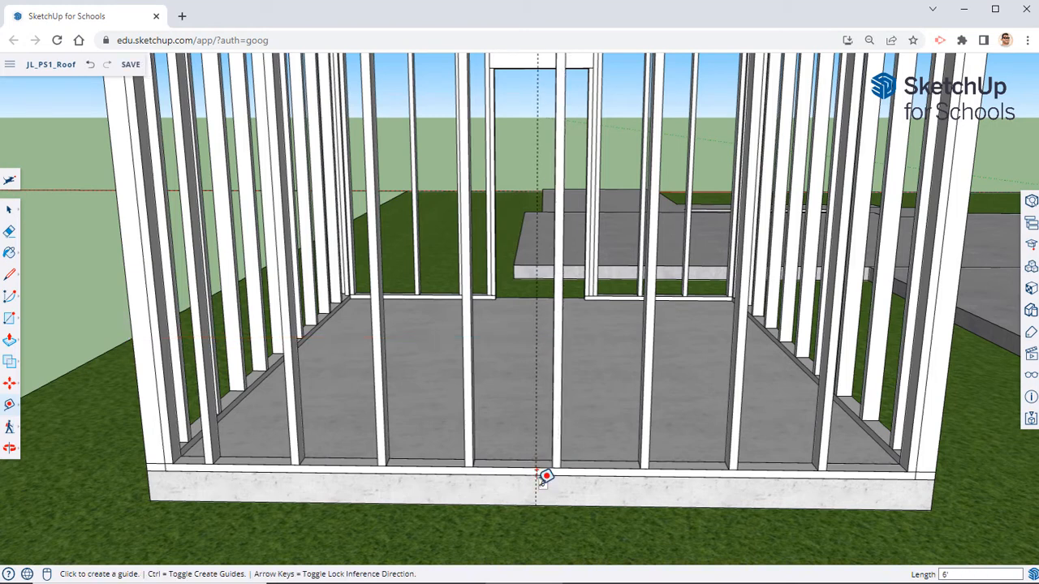
pyautogui.click(128, 294)
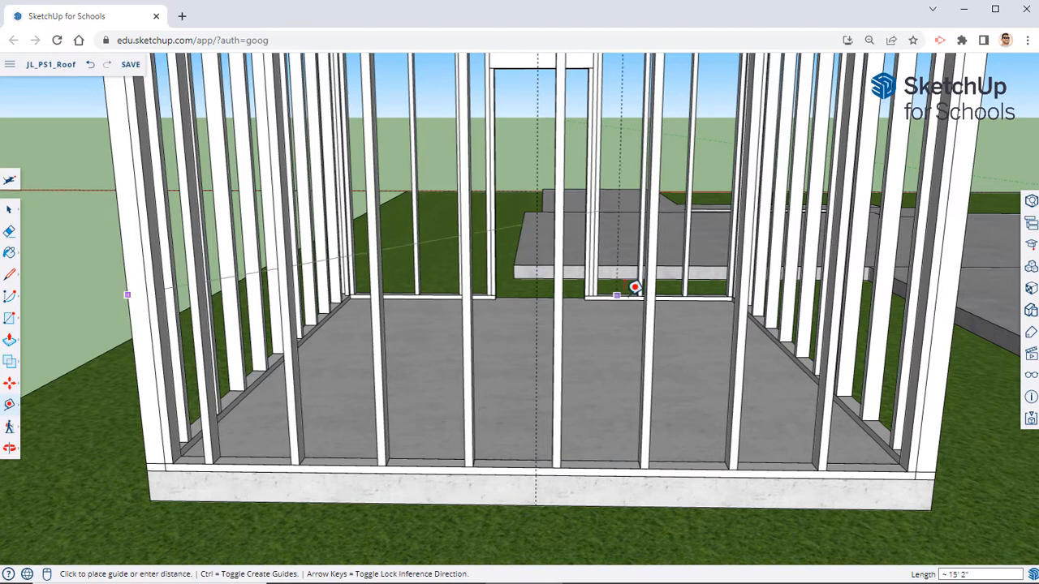
pyautogui.click(968, 281)
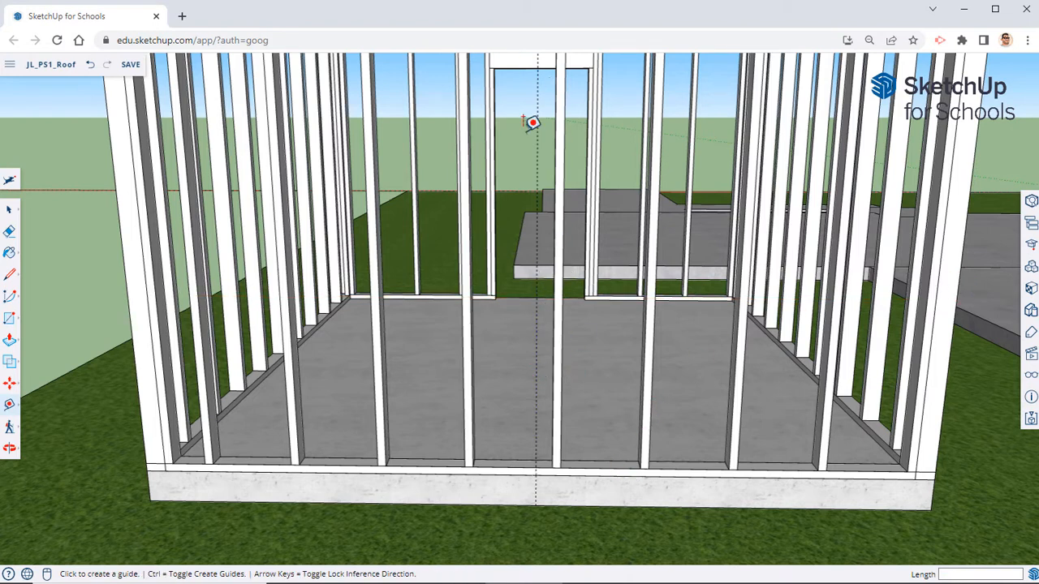
# Place two more vertical guides on the same wall, each offset 2' to either side of the centre guide
pyautogui.click(536, 491)
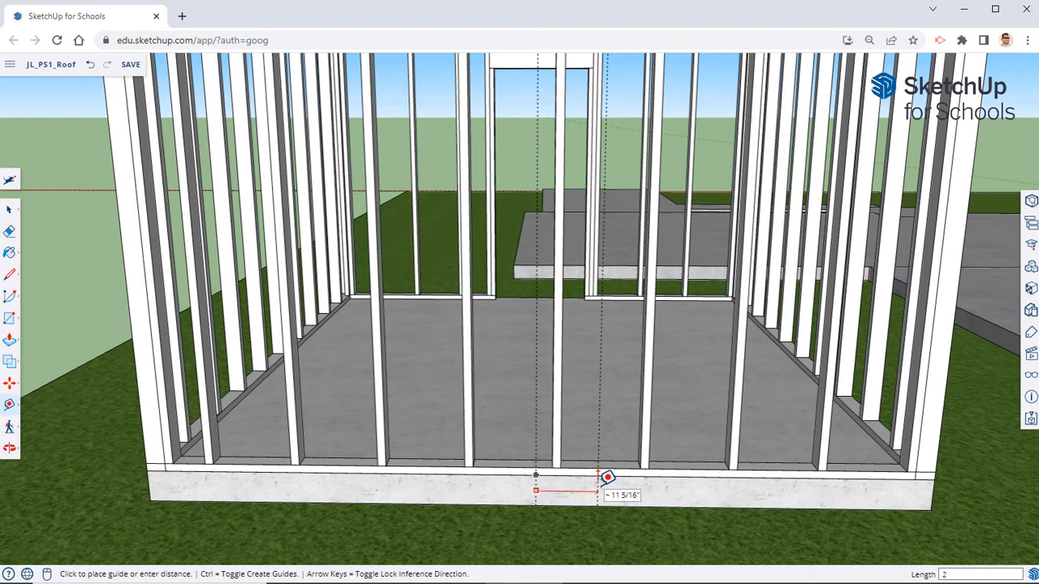
pyautogui.press('Return')
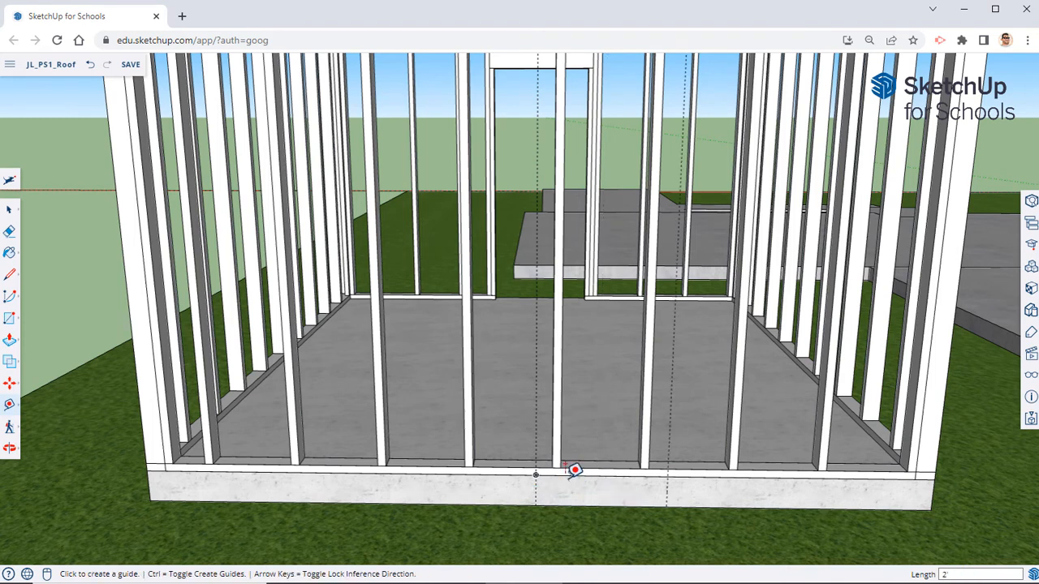
pyautogui.click(536, 477)
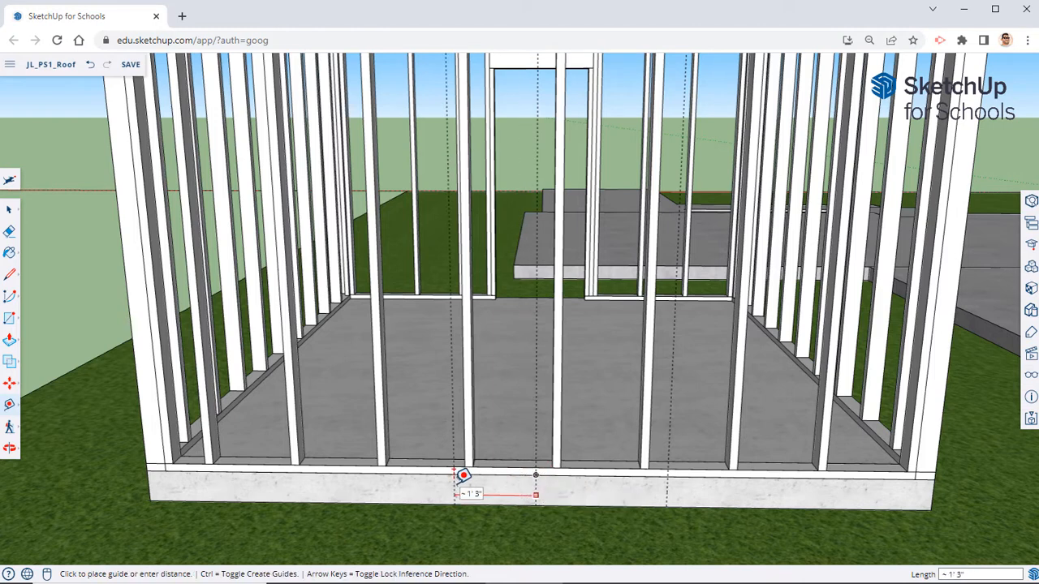
pyautogui.write("2'")
pyautogui.press('Return')
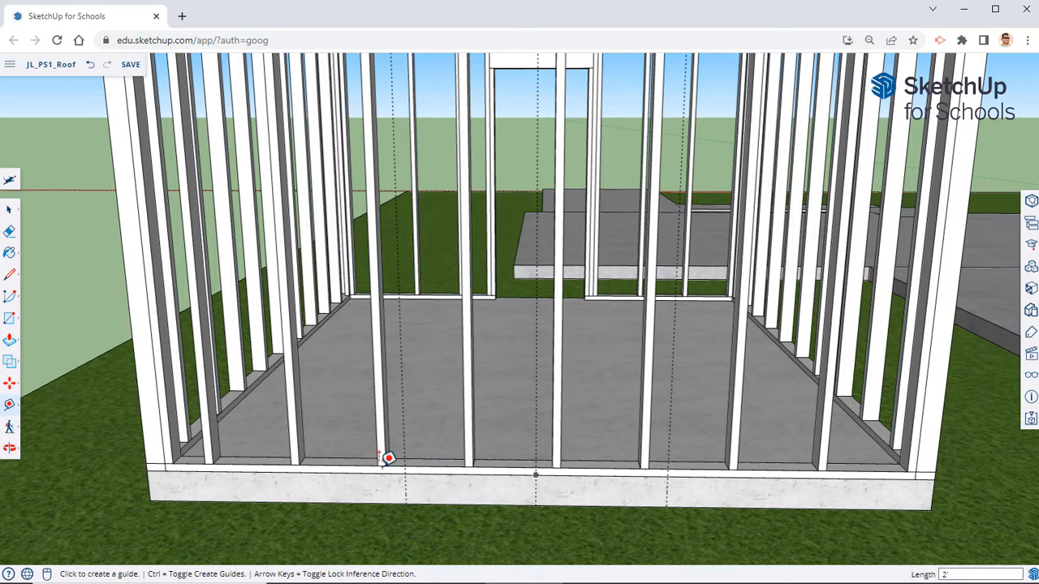
# Place a horizontal guide 6'8" above the base of the wall framing and another one 5' below it
pyautogui.click(358, 466)
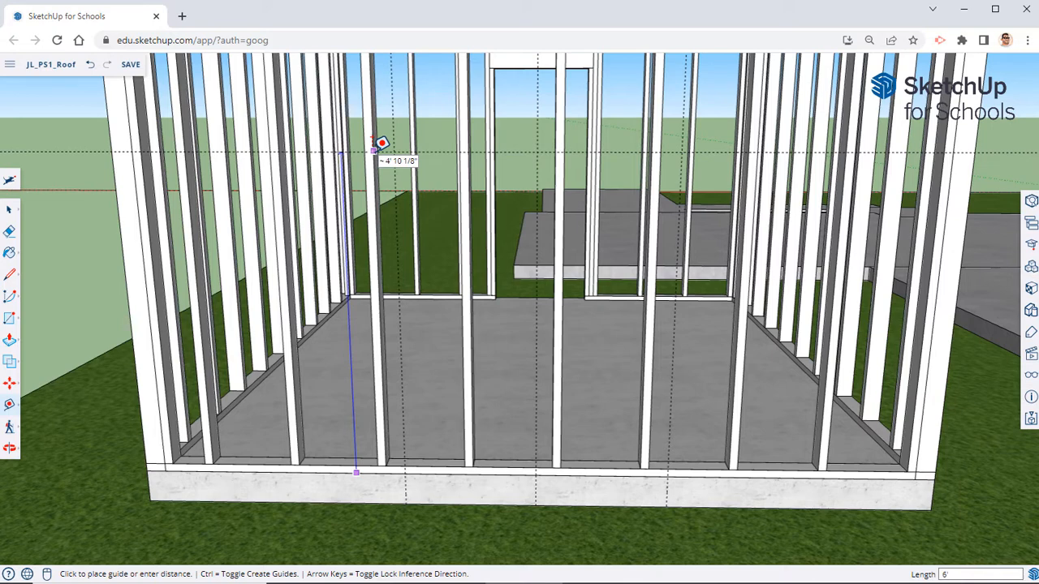
pyautogui.press('Escape')
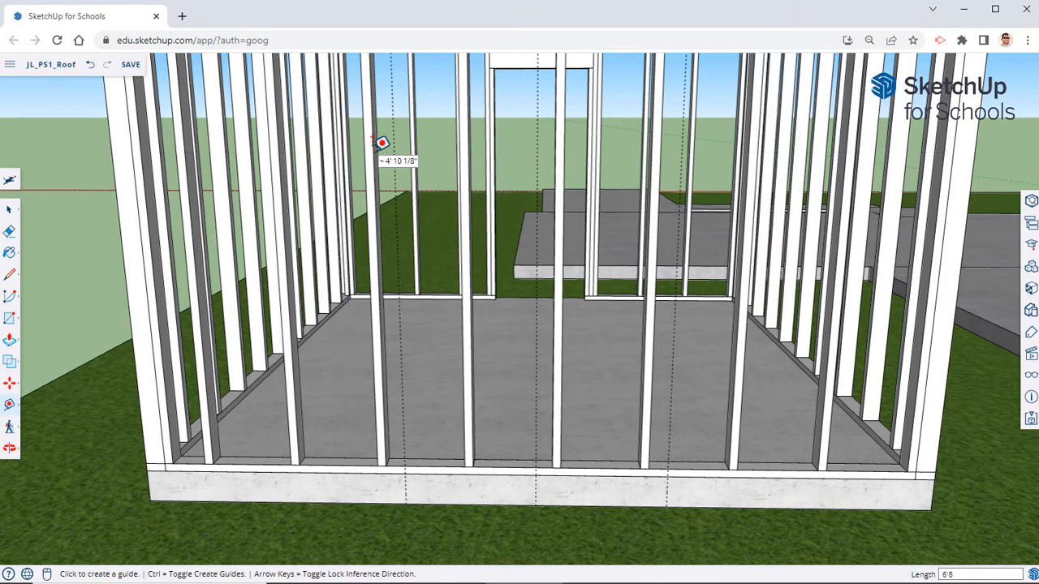
pyautogui.moveTo(464, 203); pyautogui.dragTo(433, 298, button='middle')
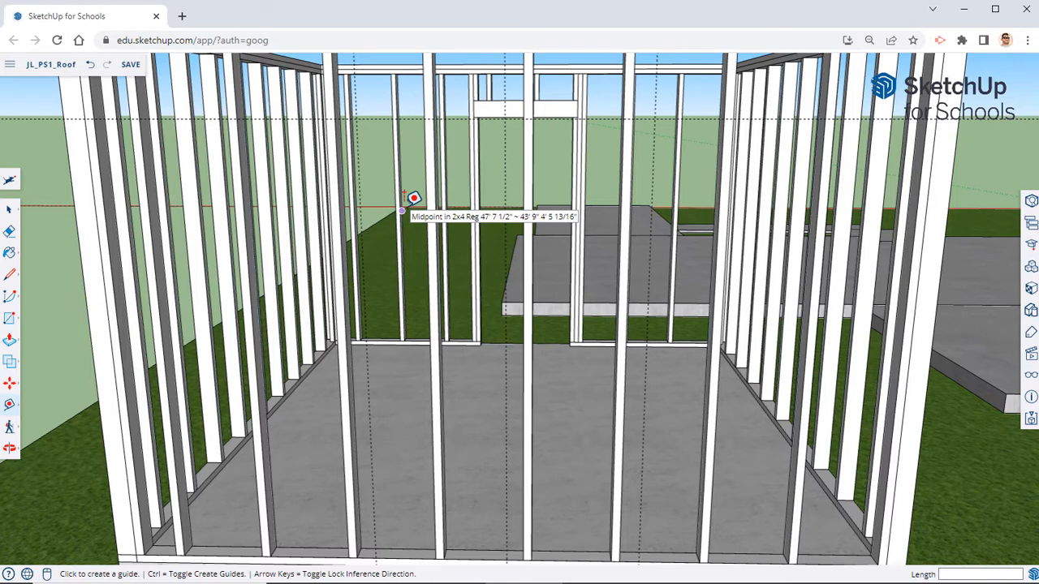
pyautogui.click(404, 118)
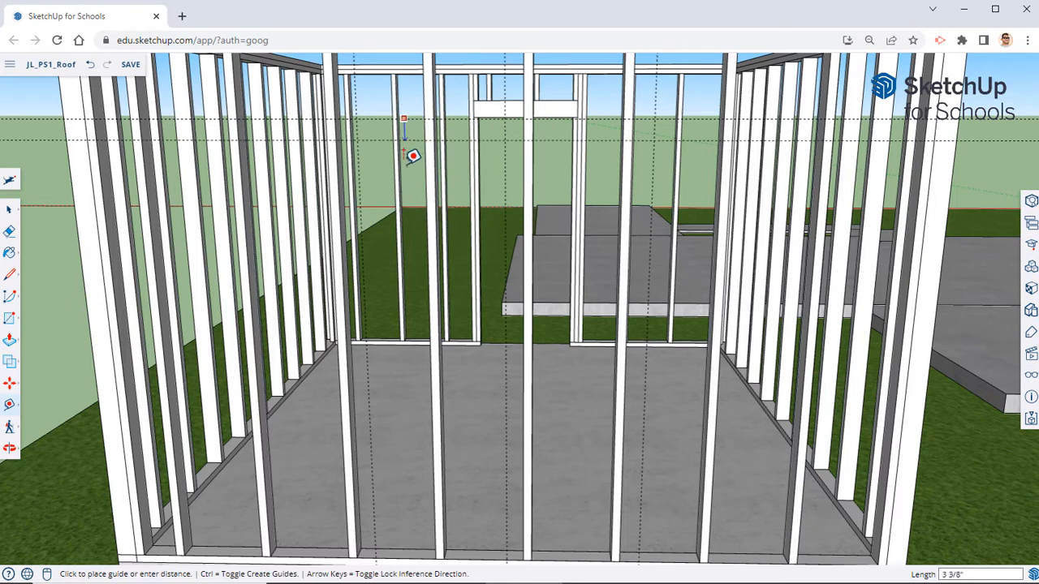
pyautogui.click(434, 284)
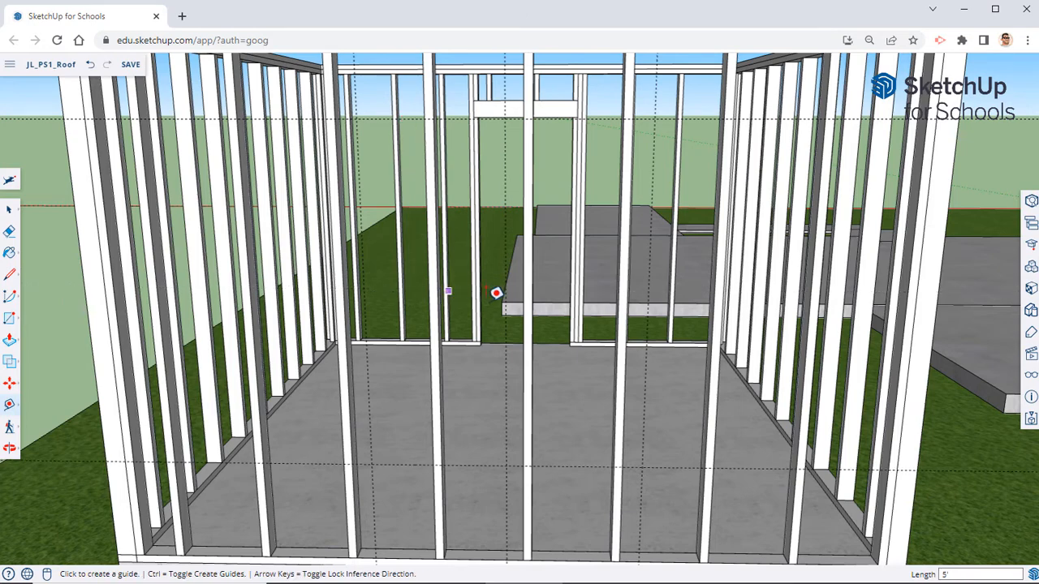
# Erase the vertical centre guide, keeping the two side guides and the horizontal ones
pyautogui.moveTo(464, 424); pyautogui.dragTo(449, 388, button='middle')
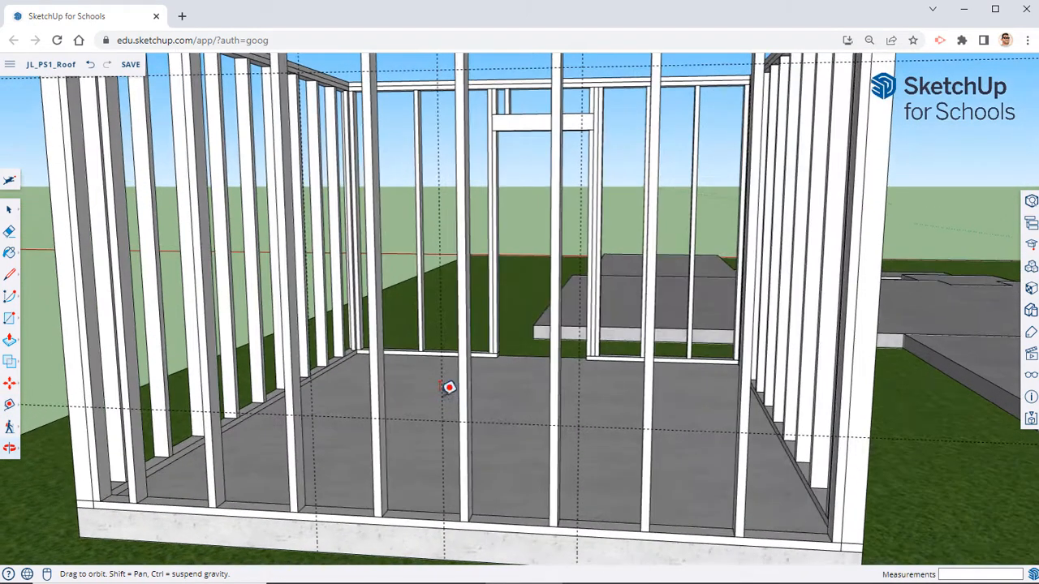
pyautogui.click(9, 231)
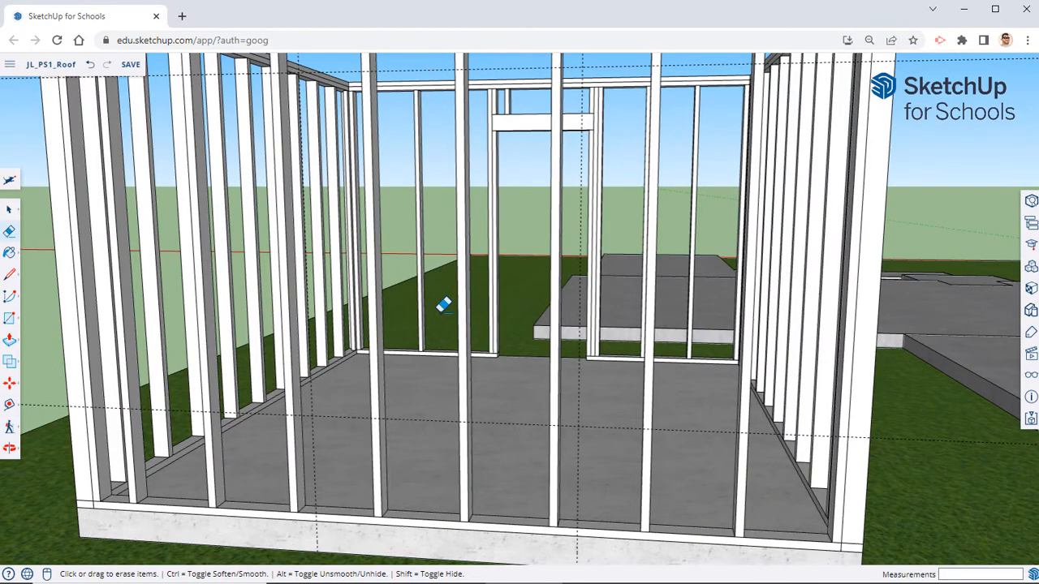
pyautogui.scroll(-5, 447, 312)
pyautogui.moveTo(454, 320)
pyautogui.mouseDown(button='middle')
pyautogui.moveTo(608, 349)
pyautogui.moveTo(733, 319)
pyautogui.moveTo(714, 313)
pyautogui.moveTo(608, 333)
pyautogui.moveTo(519, 318)
pyautogui.moveTo(511, 301)
pyautogui.mouseUp(button='middle')
pyautogui.scroll(5, 457, 343)
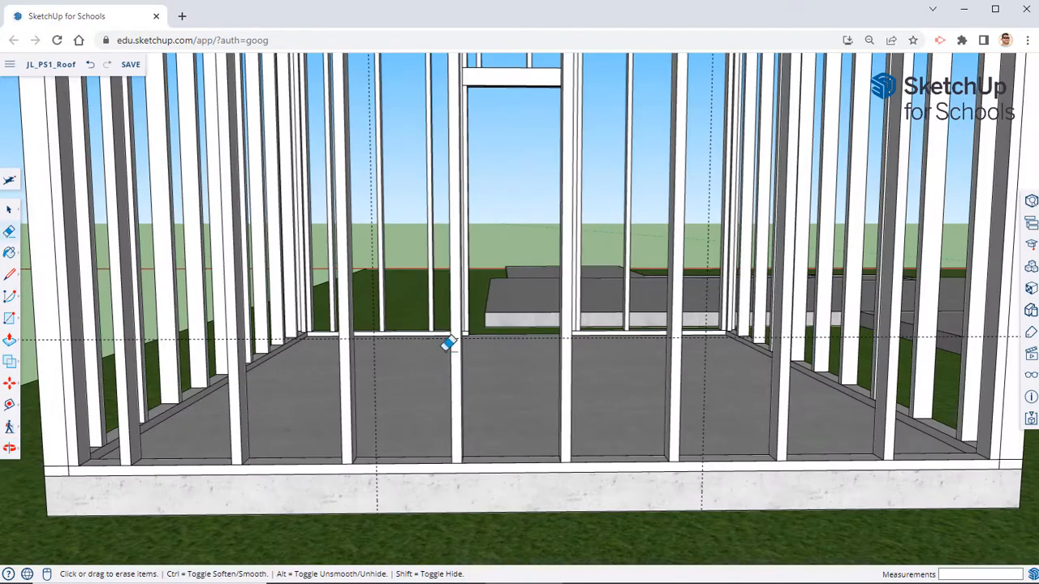
# Copy the short trimmer stud beside the doorway by its bottom corner to where the left vertical guide meets the near wall's bottom plate
pyautogui.click(10, 210)
pyautogui.moveTo(430, 325); pyautogui.dragTo(455, 327, button='middle')
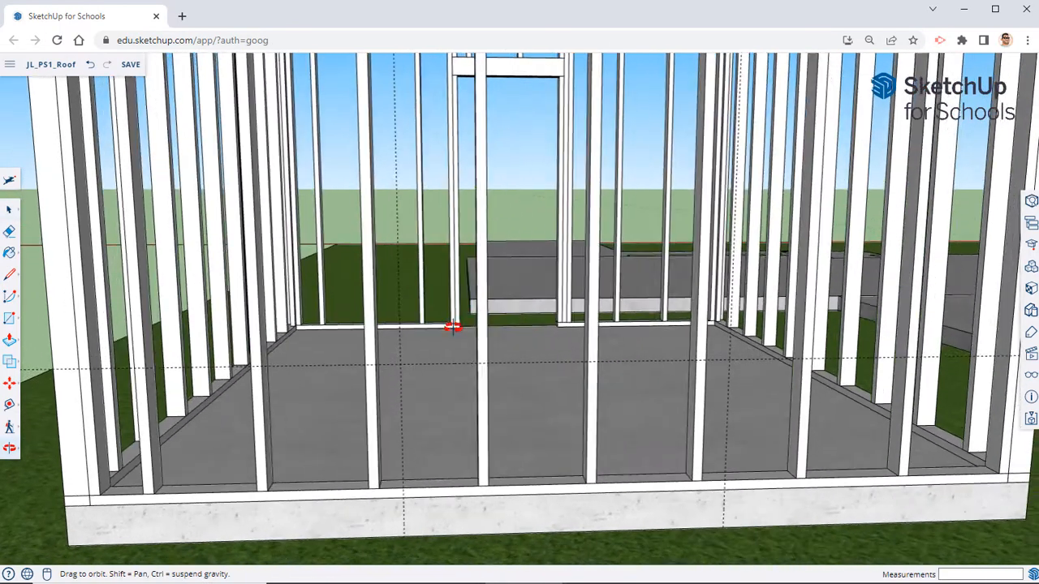
pyautogui.scroll(5, 463, 310)
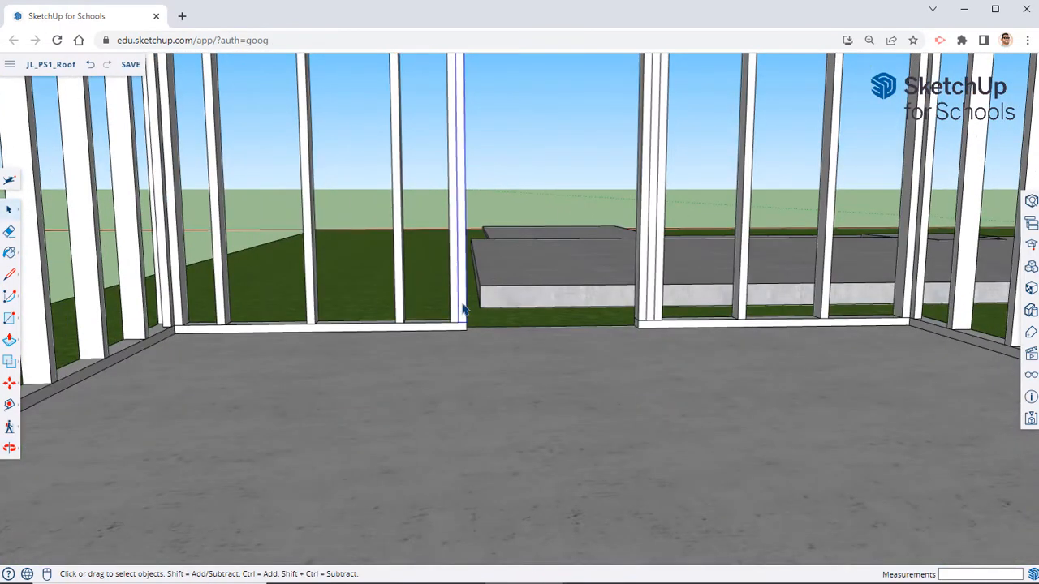
pyautogui.click(10, 383)
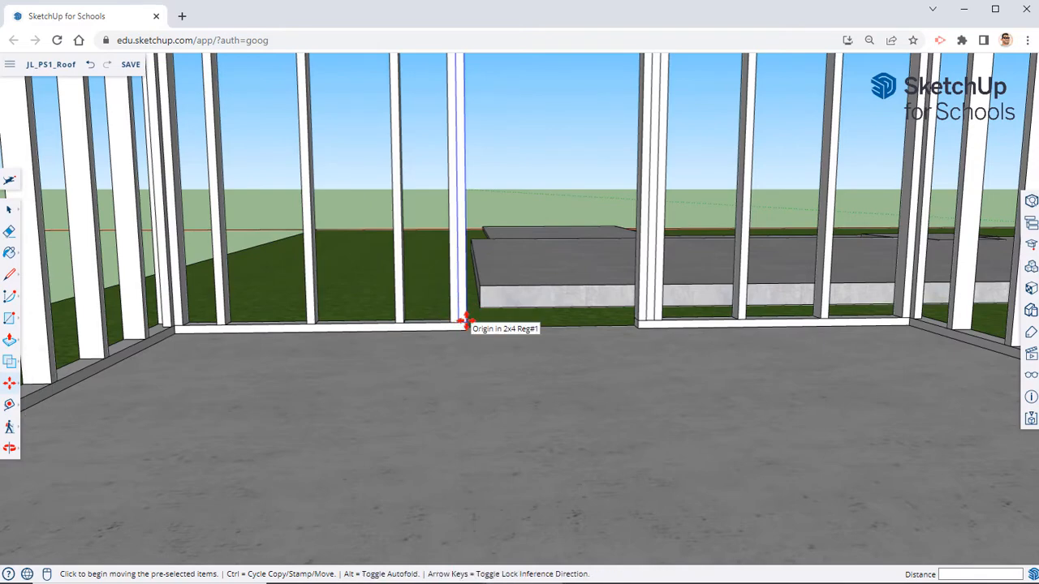
pyautogui.press('ctrl')
pyautogui.click(465, 320)
pyautogui.scroll(-4, 457, 332)
pyautogui.moveTo(424, 417); pyautogui.dragTo(381, 418, button='middle')
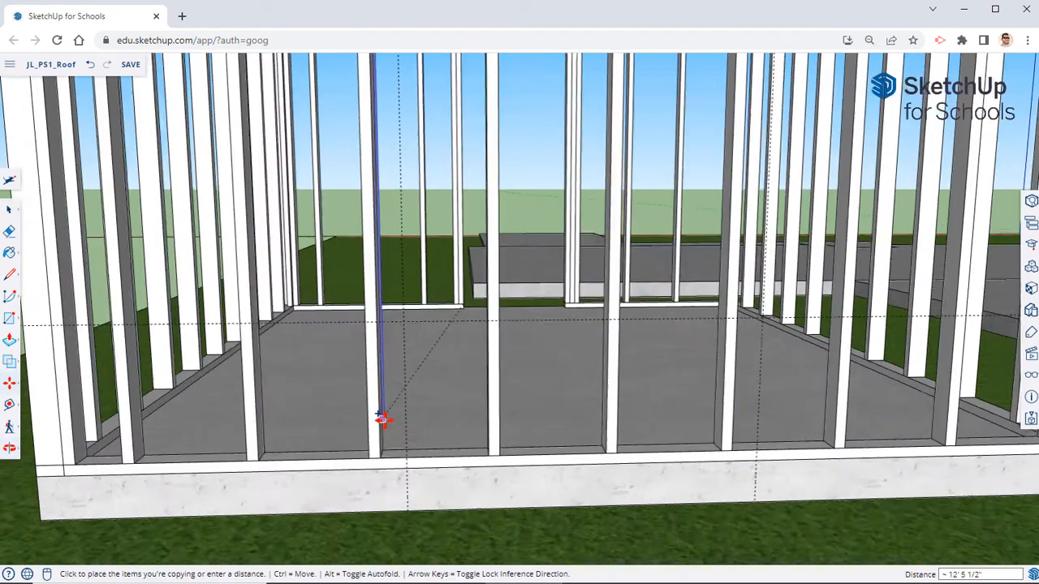
pyautogui.scroll(2, 382, 418)
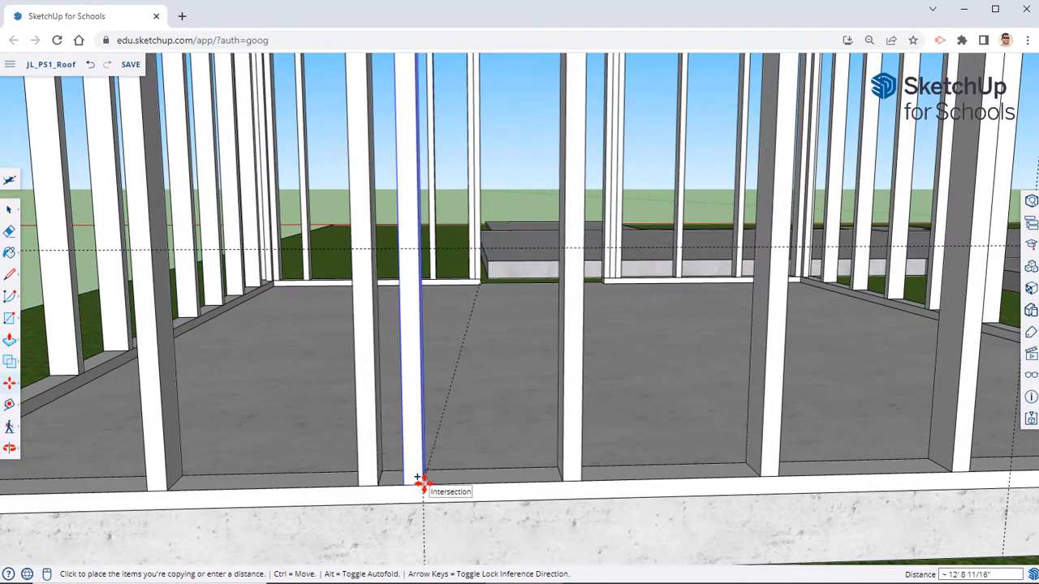
pyautogui.click(422, 484)
# Copy the new trimmer stud across the bottom plate to the right vertical guide, placing it just outside the opening
pyautogui.scroll(-4, 482, 401)
pyautogui.scroll(5, 403, 490)
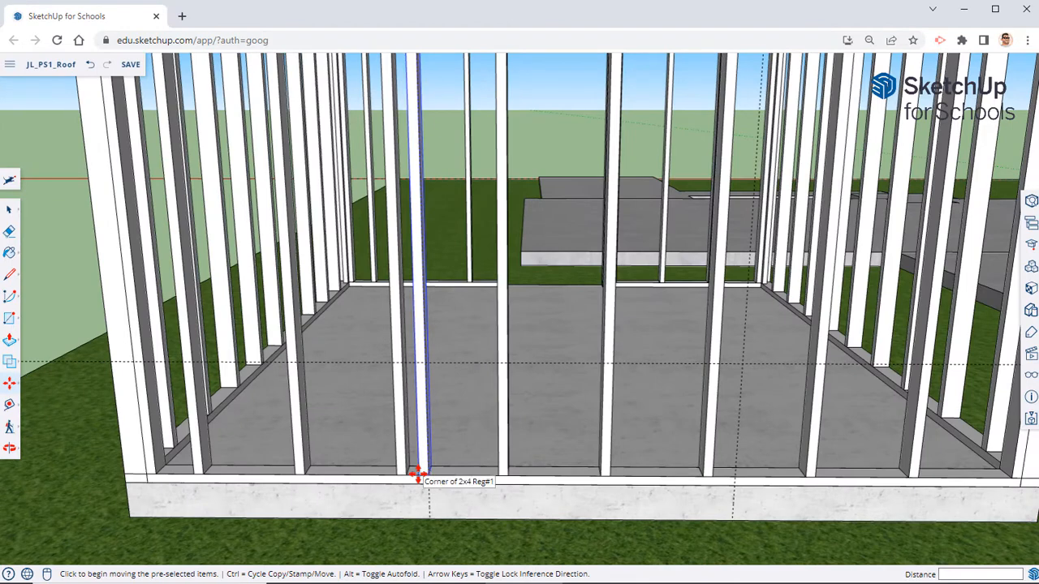
pyautogui.click(420, 477)
pyautogui.moveTo(540, 473); pyautogui.dragTo(709, 484, button='middle')
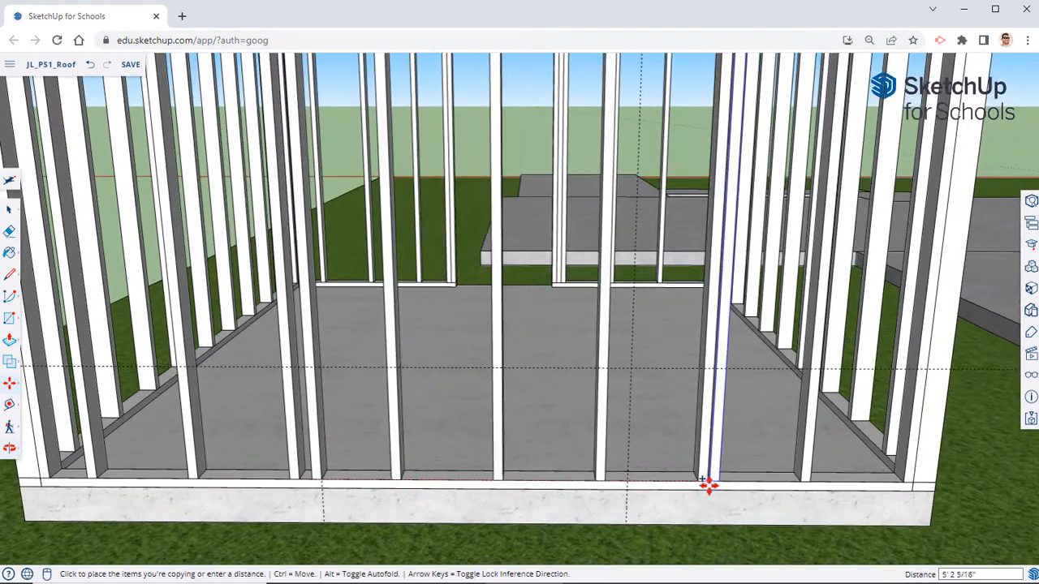
pyautogui.click(627, 482)
# Copy the full-height stud next to the left trimmer 2" toward the opening so that it sits flush against the trimmer
pyautogui.moveTo(563, 550); pyautogui.dragTo(557, 519, button='middle')
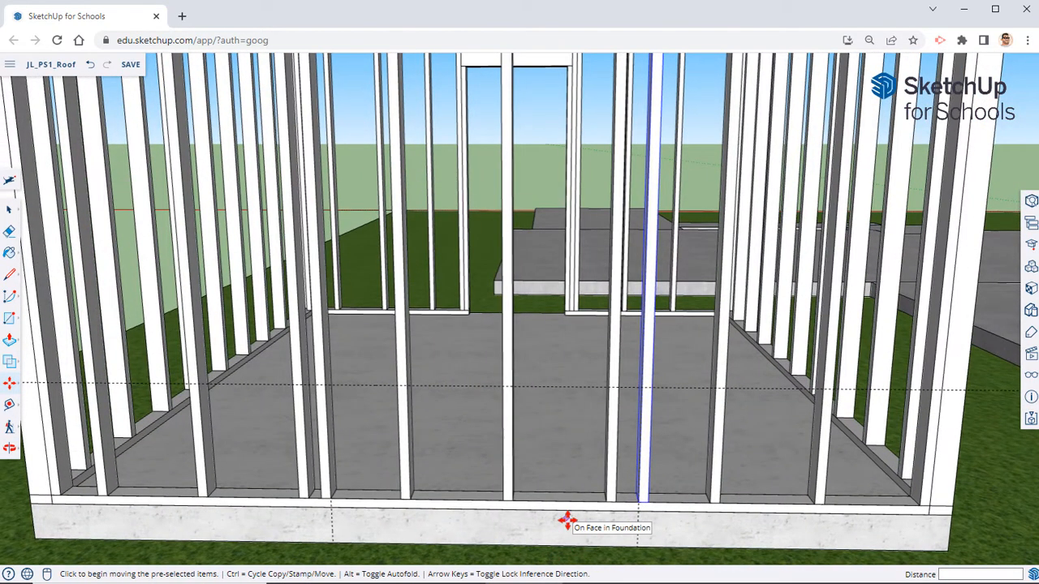
pyautogui.moveTo(336, 325); pyautogui.dragTo(362, 288, button='middle')
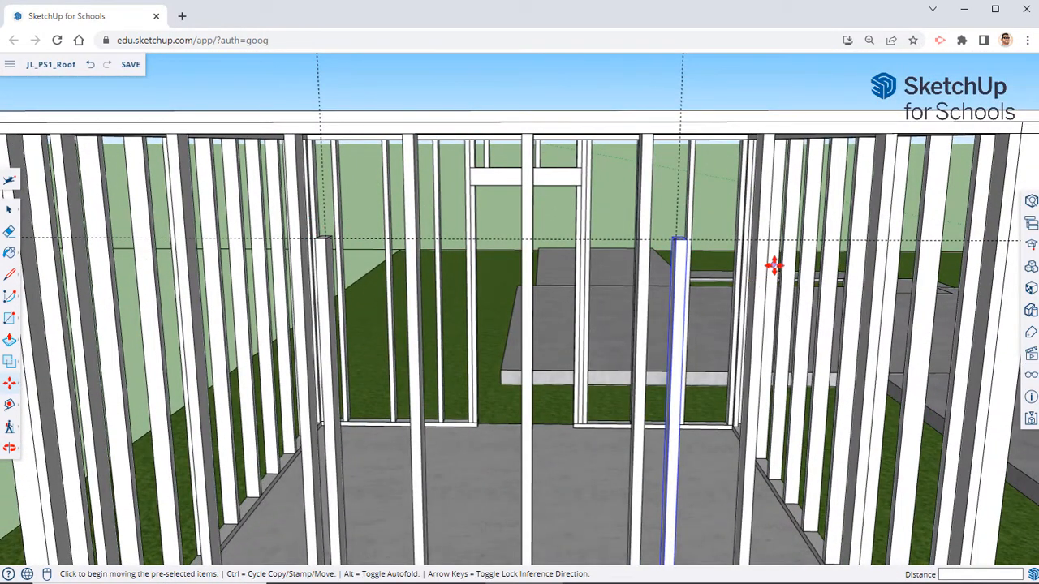
pyautogui.scroll(-3, 688, 357)
pyautogui.keyDown('shift'); pyautogui.moveTo(670, 377); pyautogui.dragTo(647, 285, button='middle'); pyautogui.keyUp('shift')
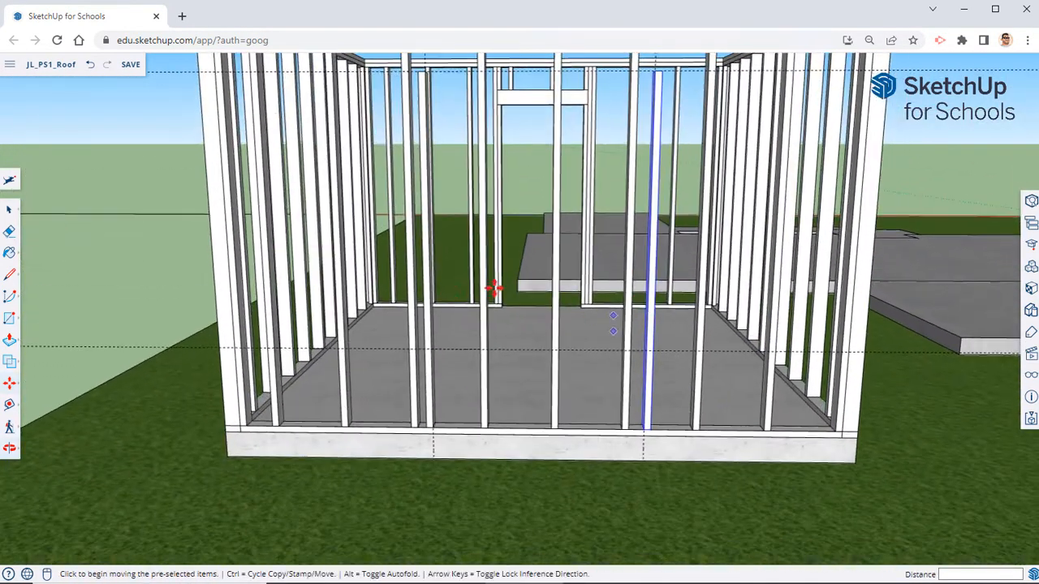
pyautogui.scroll(2, 450, 345)
pyautogui.scroll(3, 450, 345)
pyautogui.keyDown('shift'); pyautogui.moveTo(493, 341); pyautogui.dragTo(564, 277, button='middle'); pyautogui.keyUp('shift')
pyautogui.scroll(3, 462, 357)
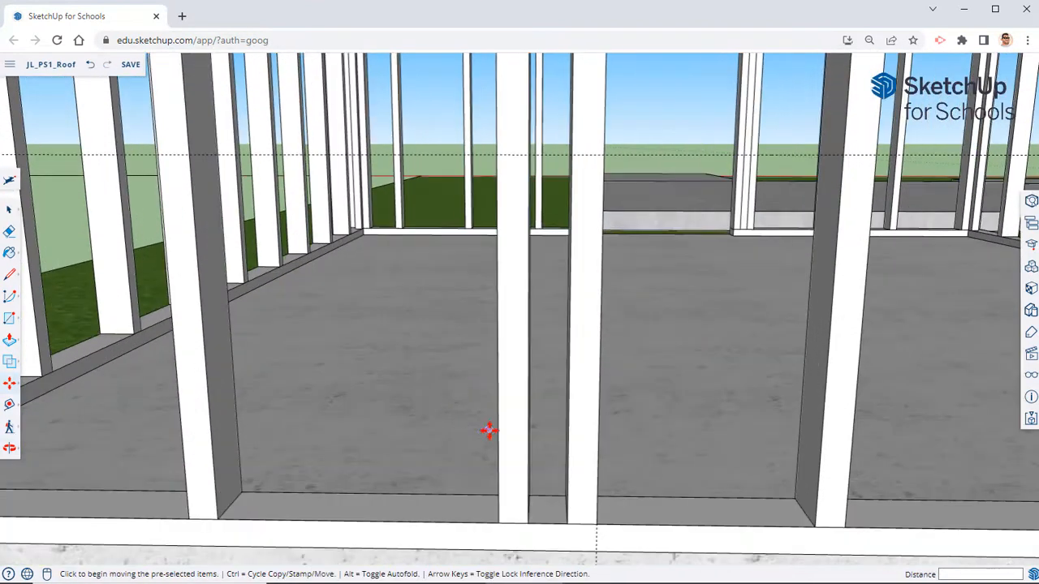
pyautogui.press('space')
pyautogui.click(518, 425)
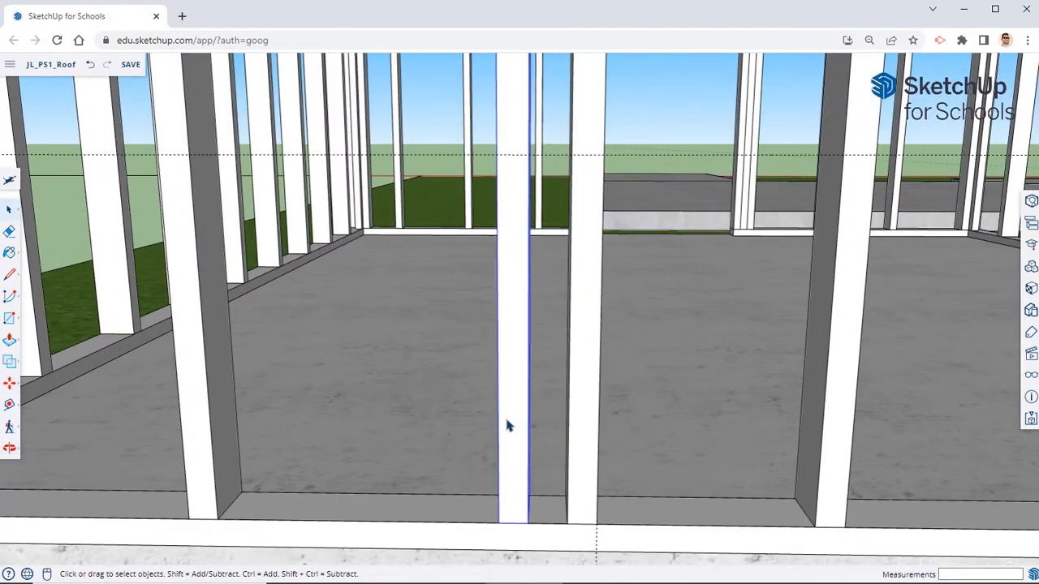
pyautogui.click(10, 383)
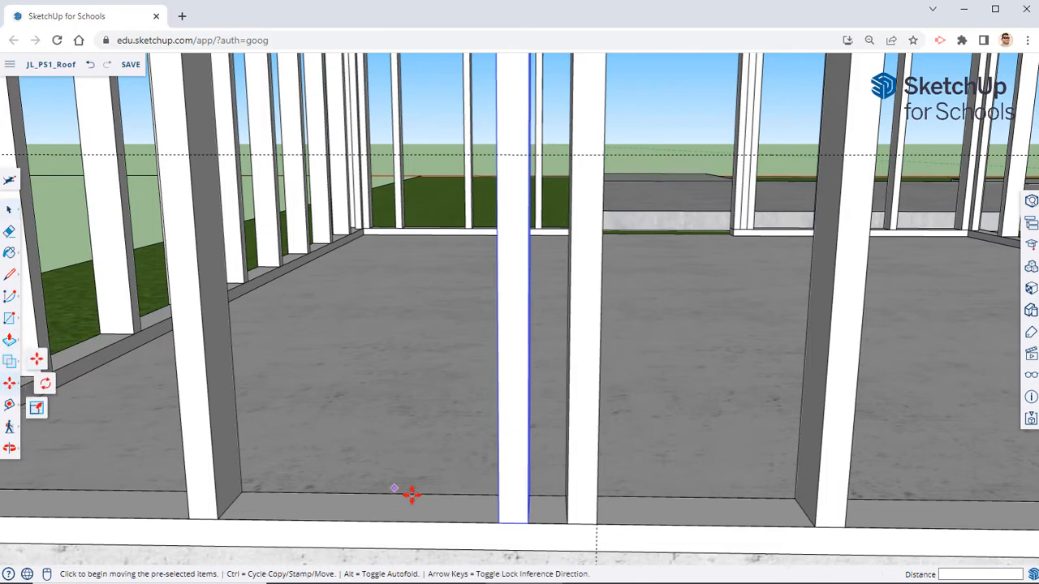
pyautogui.click(528, 523)
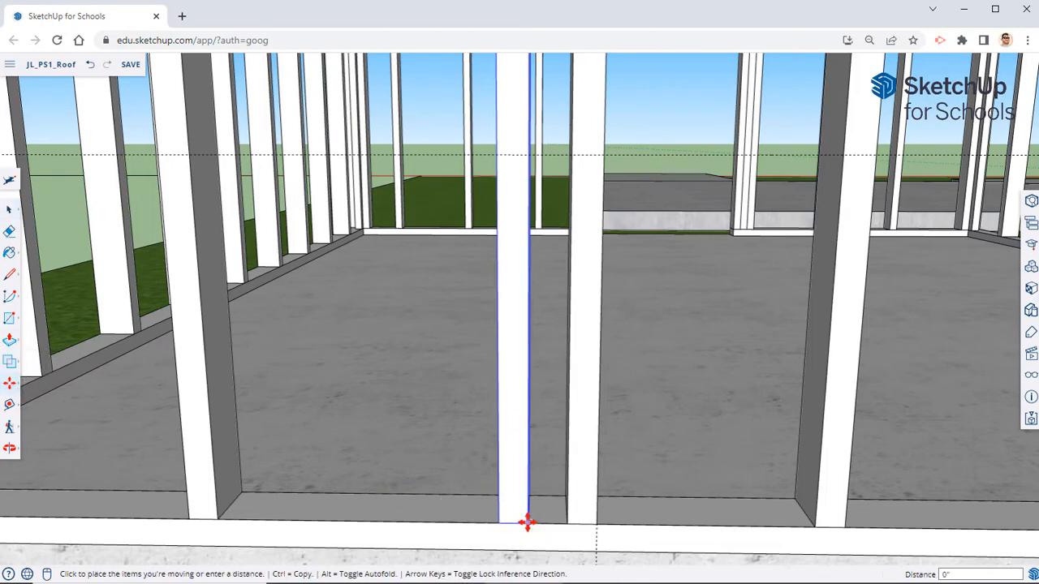
pyautogui.press('ctrl')
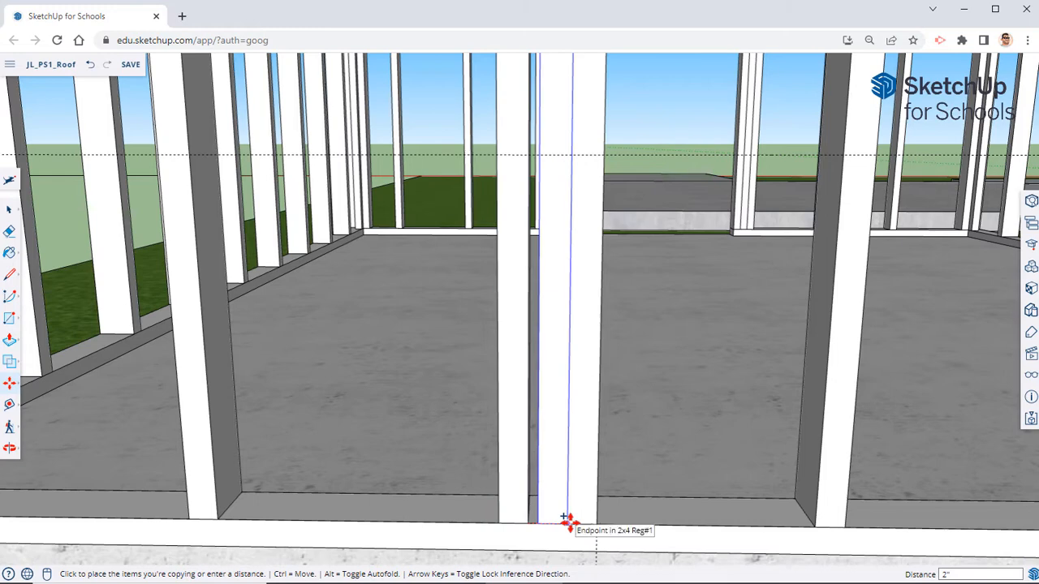
pyautogui.click(564, 522)
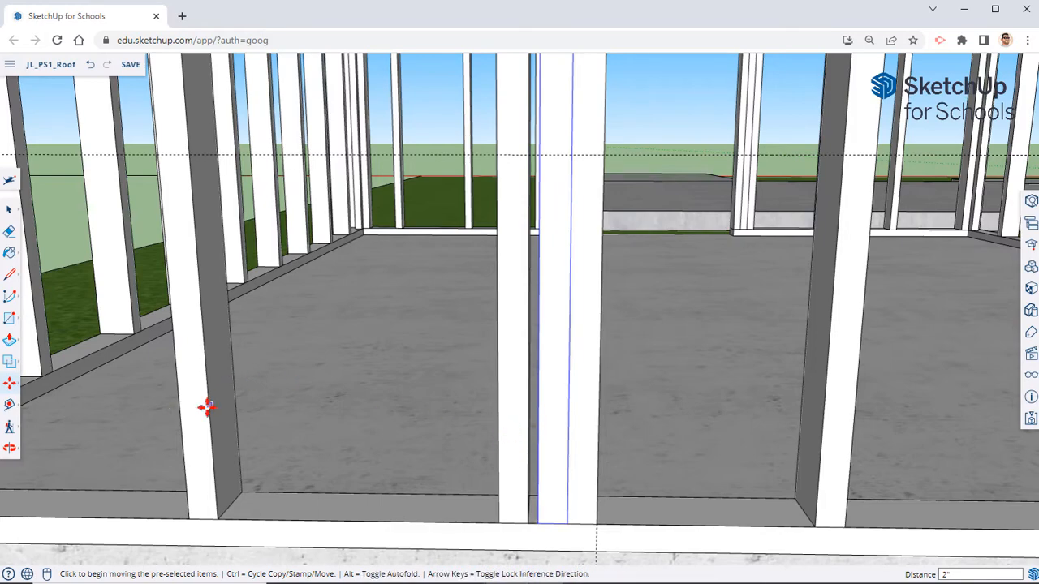
# Copy the full-height stud nearest the right trimmer by its bottom corner to the trimmer's outer side
pyautogui.scroll(-3, 516, 414)
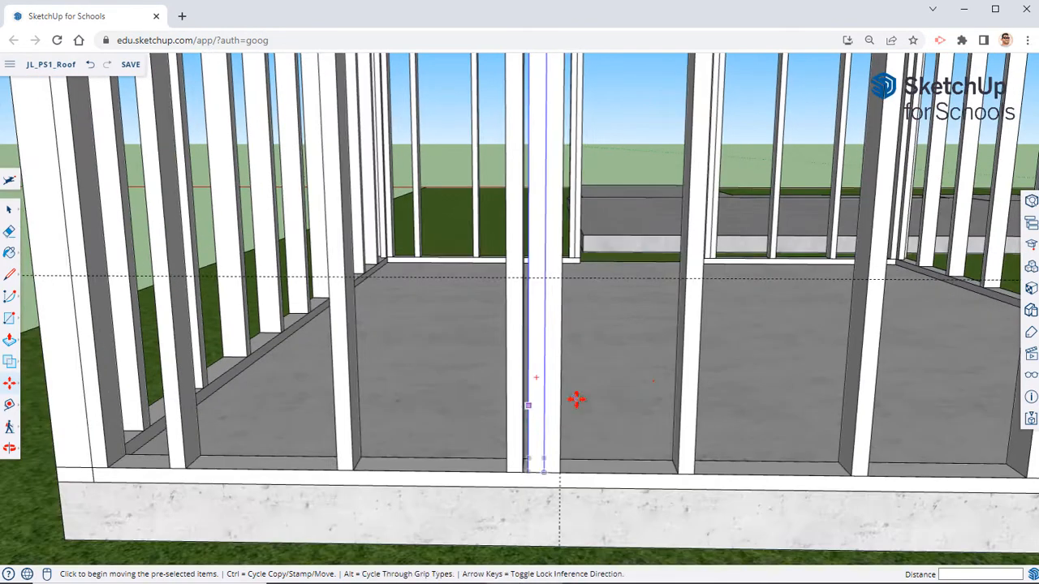
pyautogui.moveTo(575, 398); pyautogui.dragTo(353, 348, button='middle')
pyautogui.press('space')
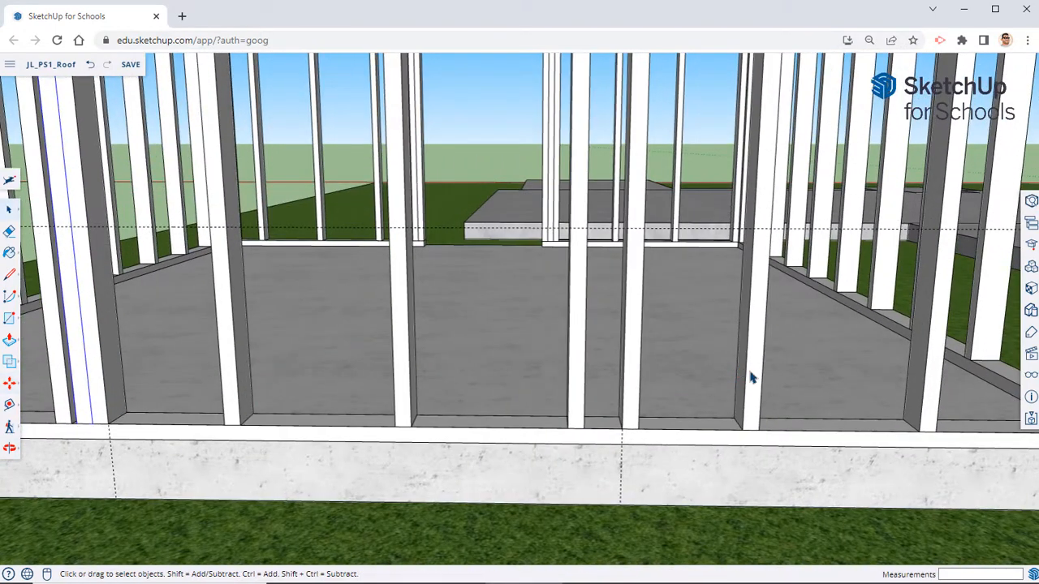
pyautogui.press('m')
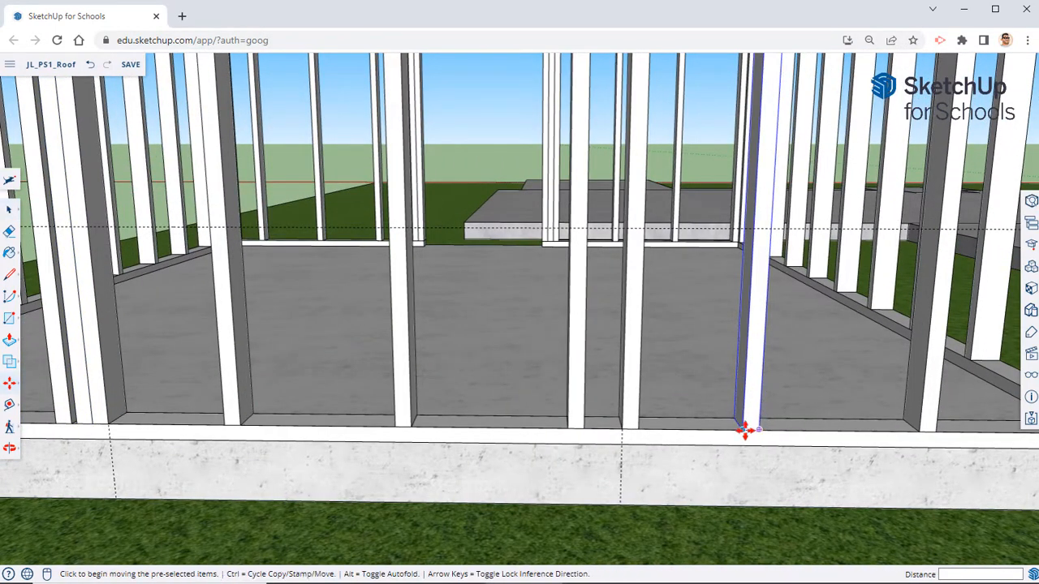
pyautogui.press('ctrl')
pyautogui.click(741, 428)
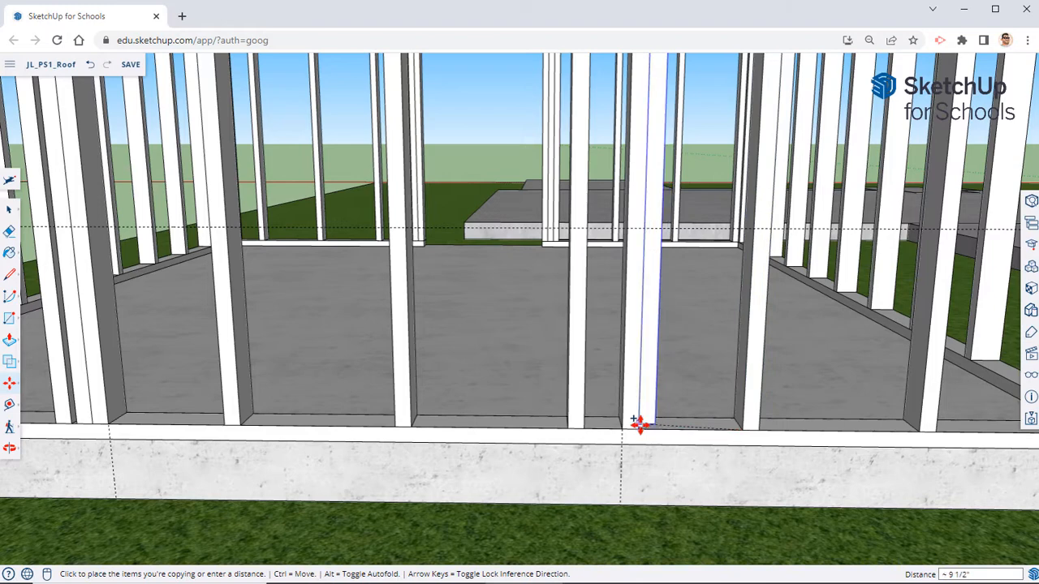
pyautogui.click(645, 426)
# Move the copied full-height stud down about 1/2" so its bottom corner meets the trimmer's corner on the bottom plate
pyautogui.scroll(2, 650, 427)
pyautogui.scroll(4, 649, 426)
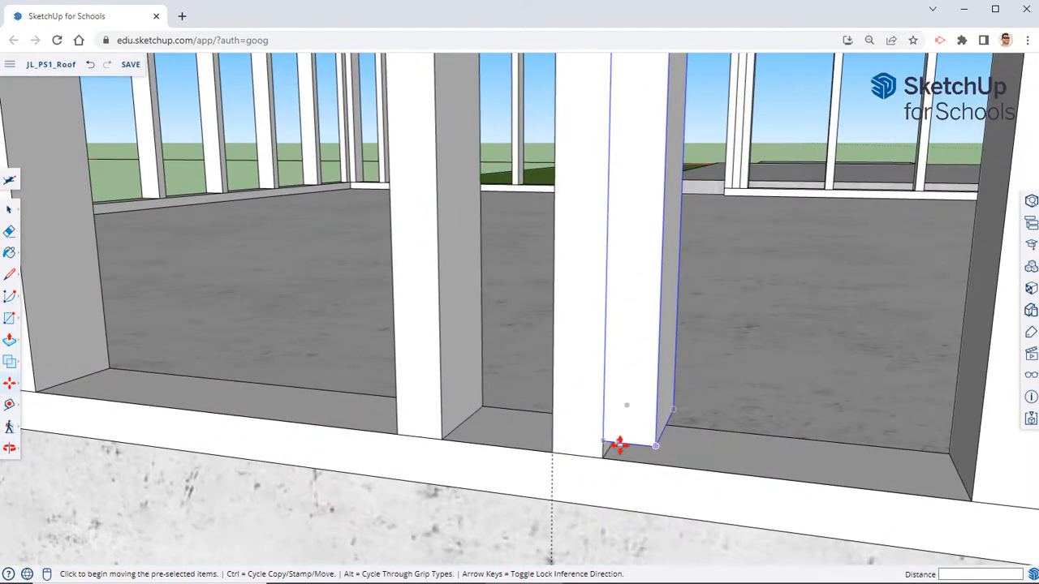
pyautogui.click(603, 451)
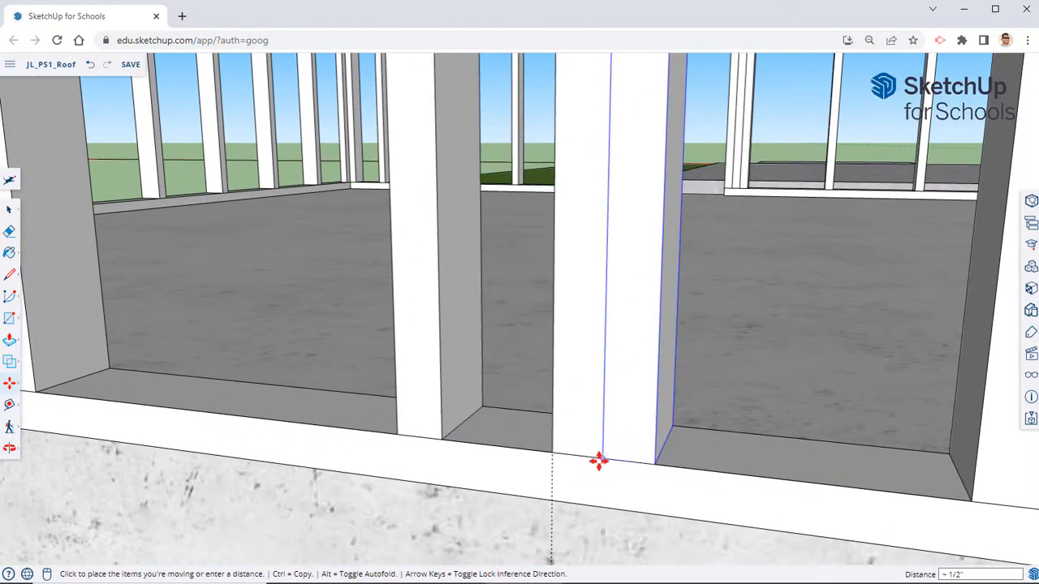
pyautogui.click(598, 461)
# Copy the doorway header by its lower corner onto the top outer corner of the left trimmer in the near wall
pyautogui.scroll(-4, 596, 430)
pyautogui.moveTo(579, 352); pyautogui.dragTo(675, 471, button='middle')
pyautogui.scroll(-5, 645, 374)
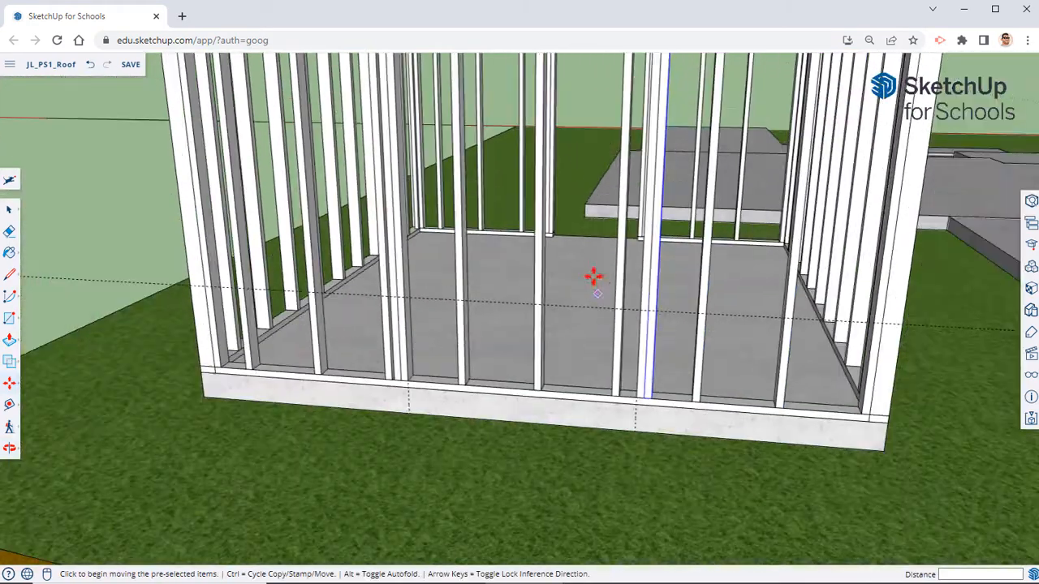
pyautogui.moveTo(594, 277); pyautogui.dragTo(614, 420, button='middle')
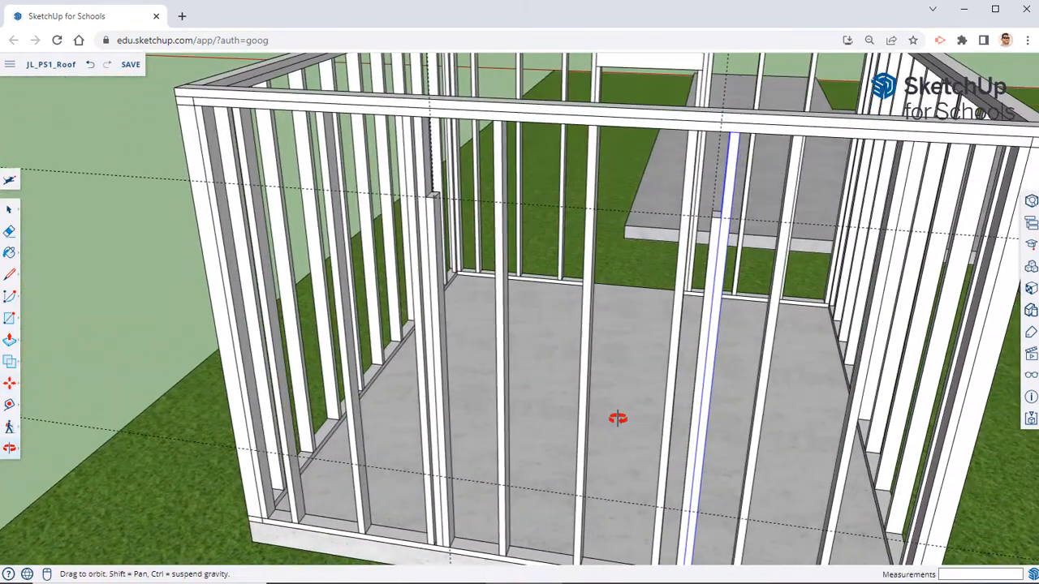
pyautogui.moveTo(621, 257); pyautogui.dragTo(630, 303, button='middle')
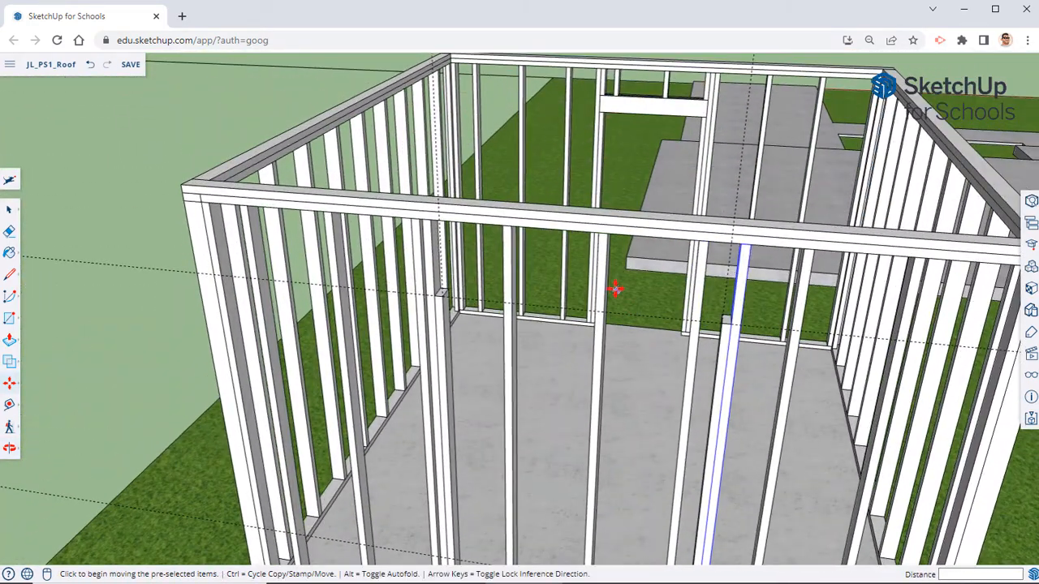
pyautogui.press('space')
pyautogui.click(650, 106)
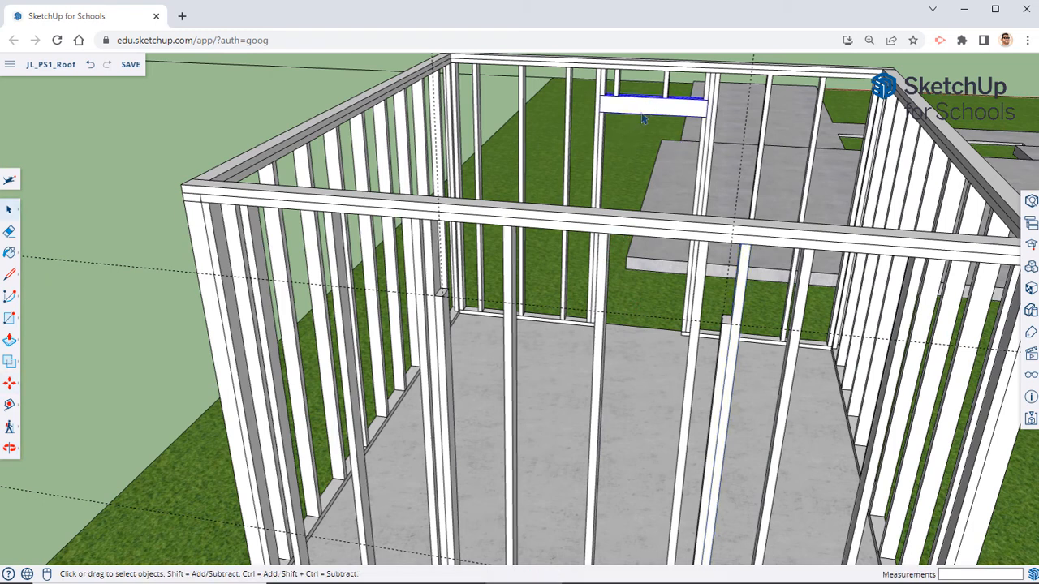
pyautogui.click(9, 384)
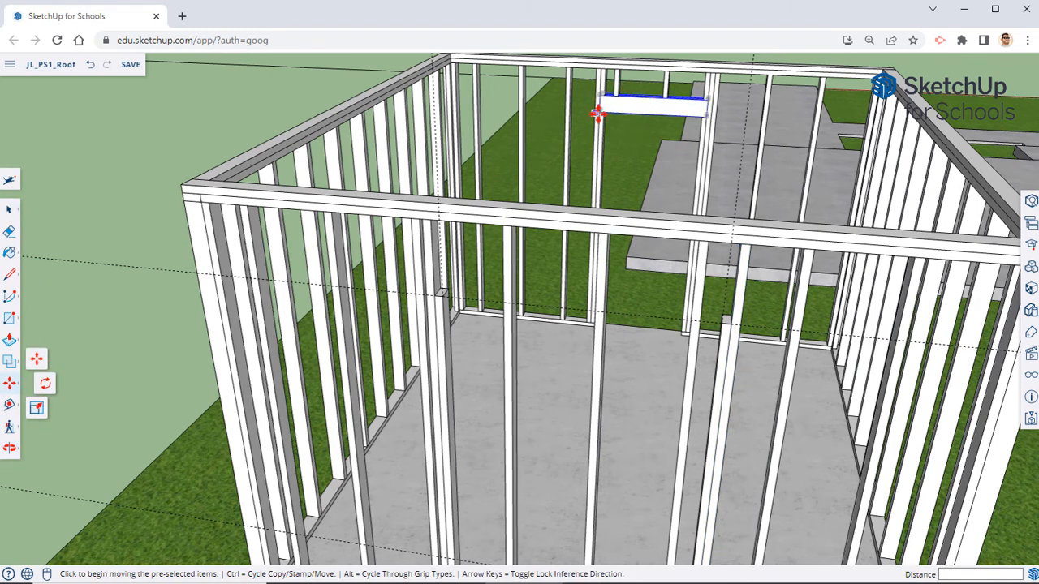
pyautogui.click(597, 114)
pyautogui.press('ctrl')
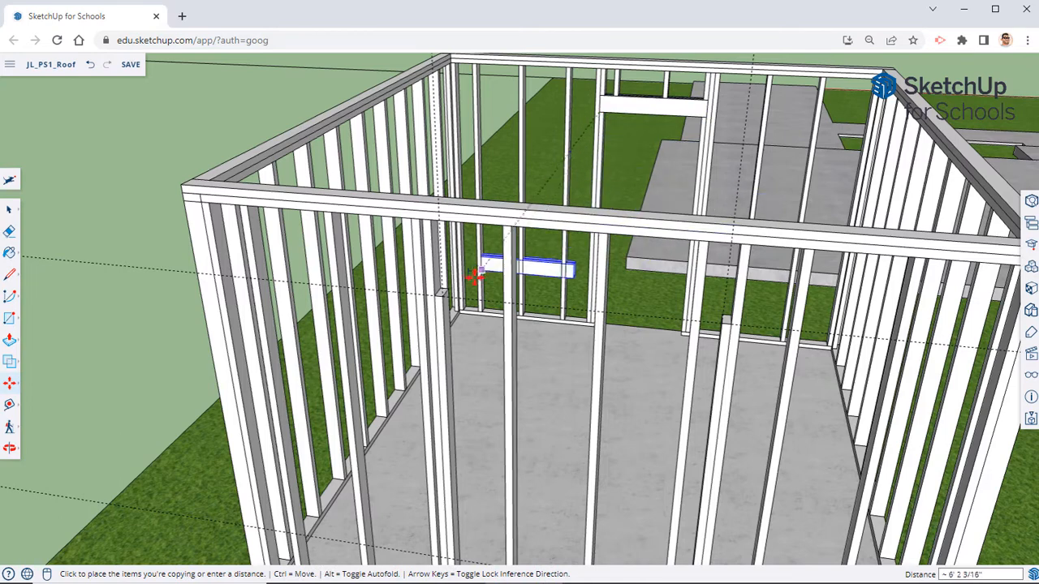
pyautogui.scroll(5, 473, 276)
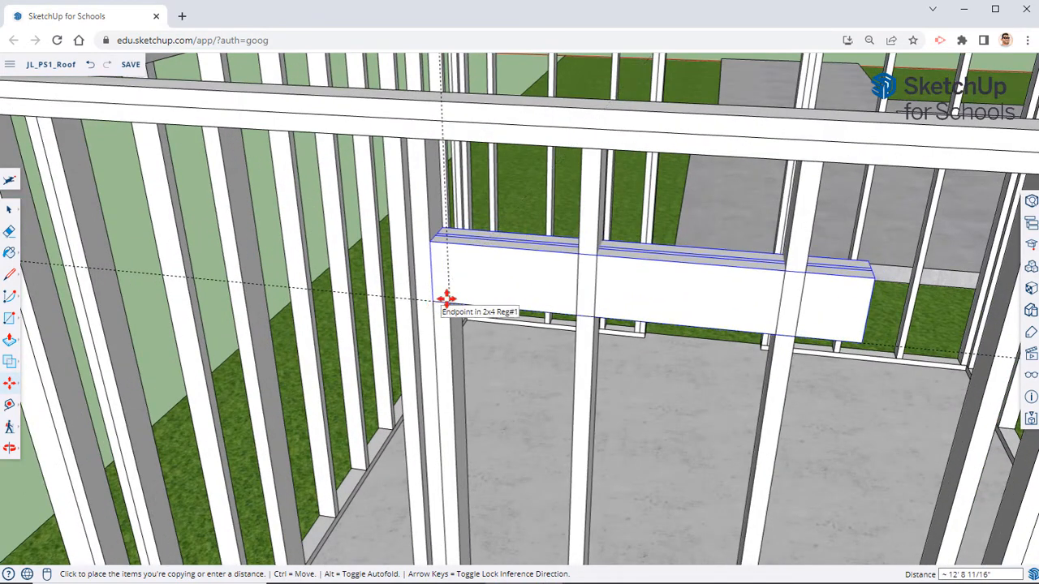
pyautogui.click(447, 298)
# Open the copied header group for editing and close its open end with a 5 1/2" by 3 1/2" rectangle
pyautogui.rightClick(504, 268)
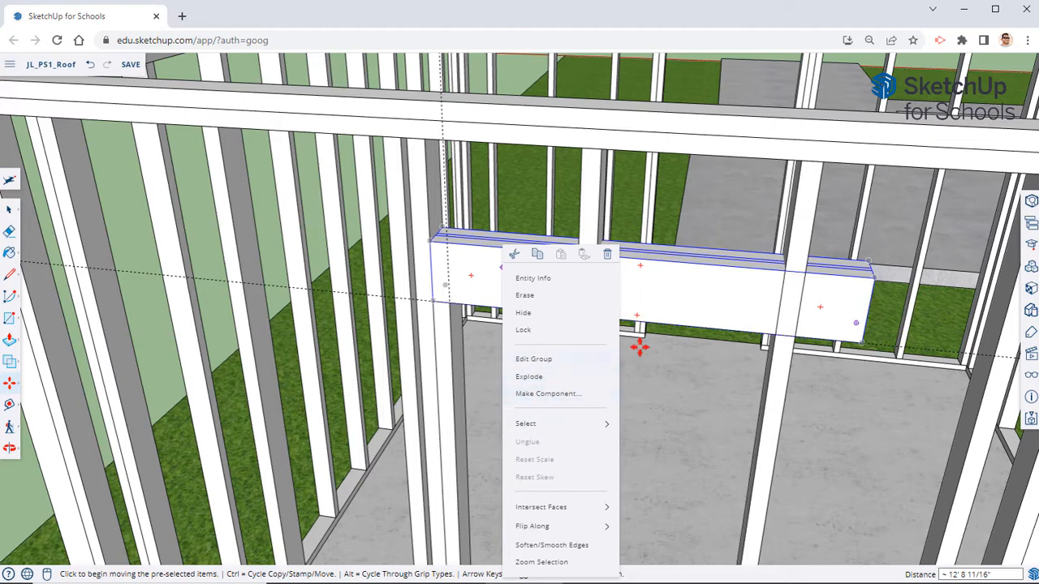
pyautogui.moveTo(739, 306); pyautogui.dragTo(654, 283, button='middle')
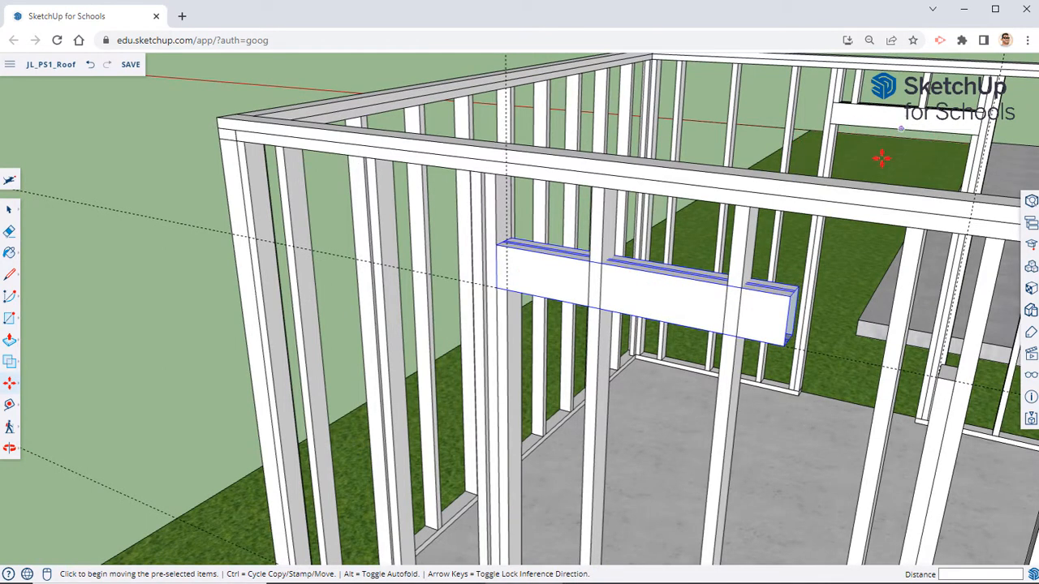
pyautogui.moveTo(881, 158); pyautogui.dragTo(685, 219, button='middle')
pyautogui.scroll(5, 563, 260)
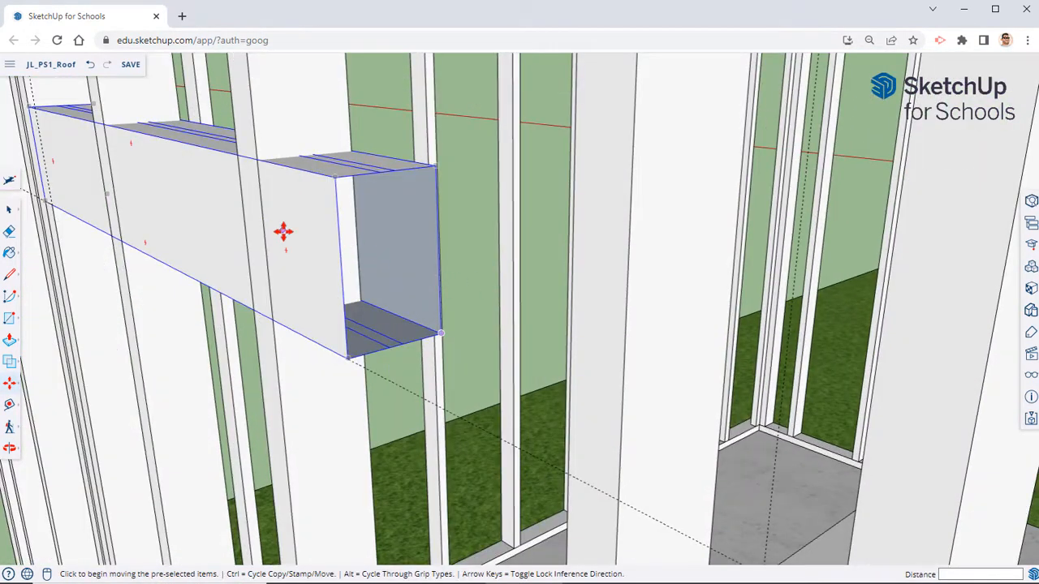
pyautogui.rightClick(283, 232)
pyautogui.click(319, 344)
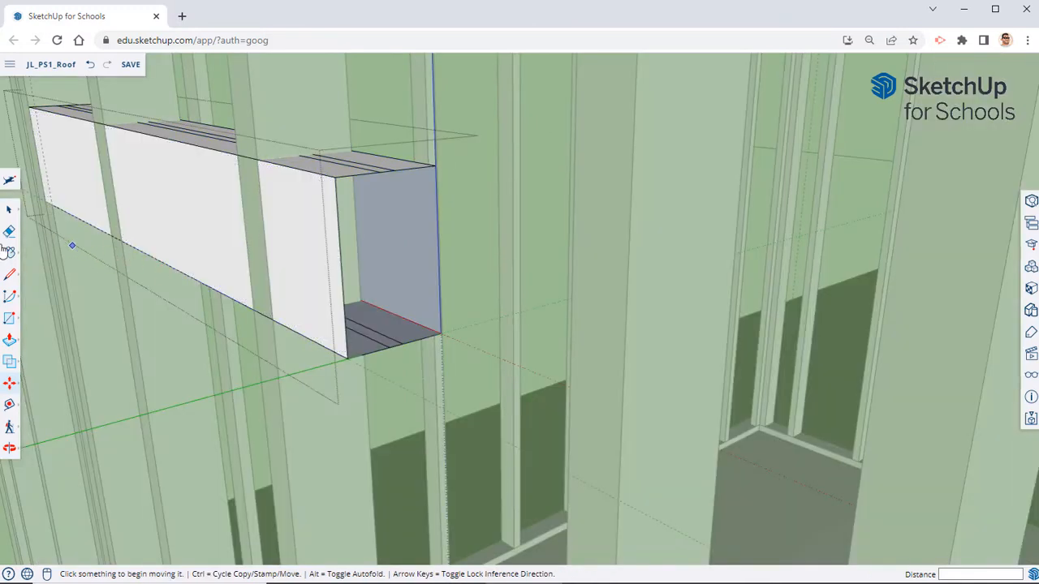
pyautogui.click(10, 318)
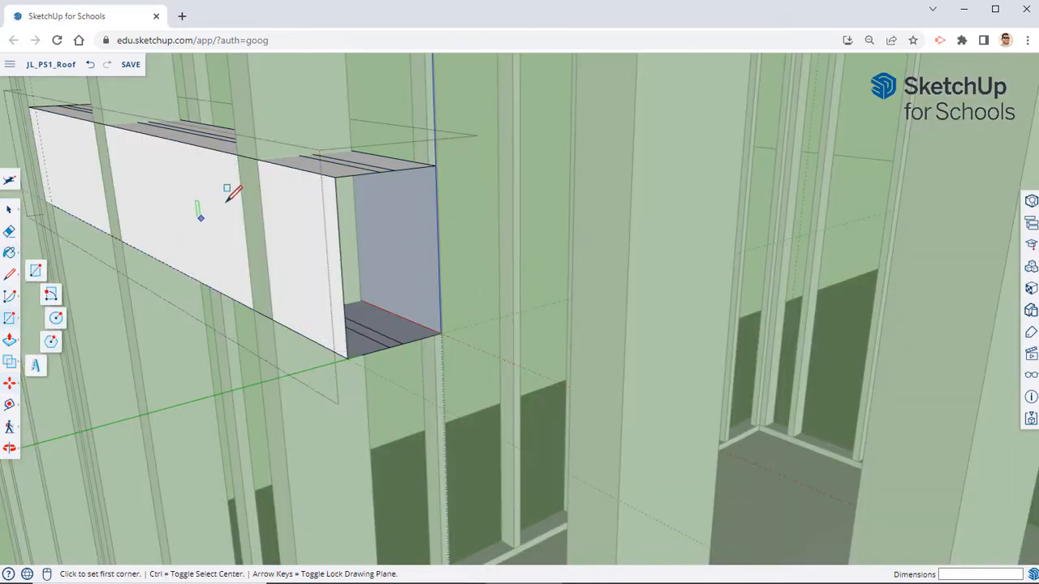
pyautogui.click(335, 176)
pyautogui.click(436, 323)
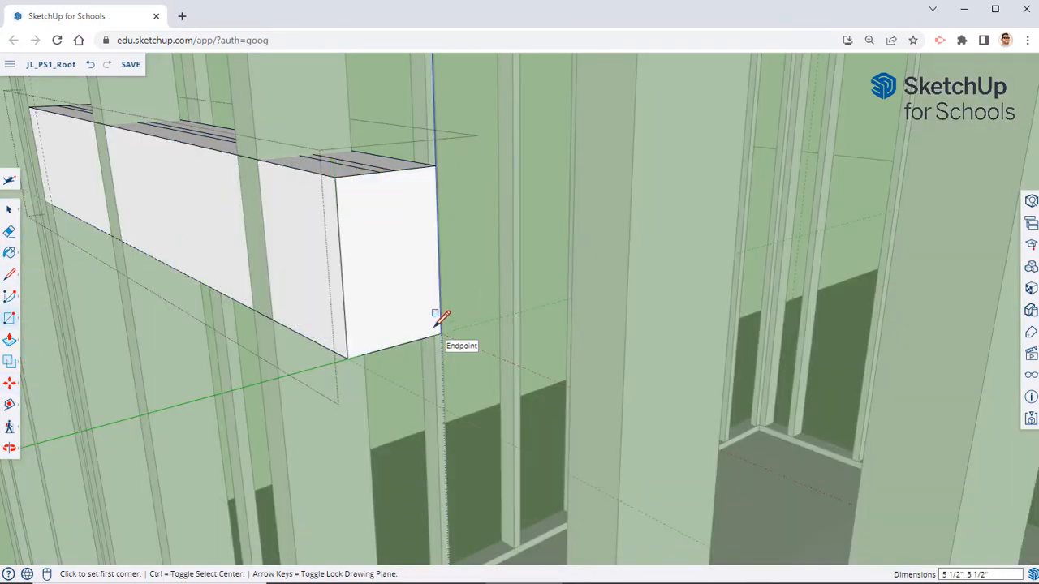
# Extend the header's end face 1' 4" with Push/Pull to the right trimmer's outer edge, and close the group
pyautogui.click(10, 341)
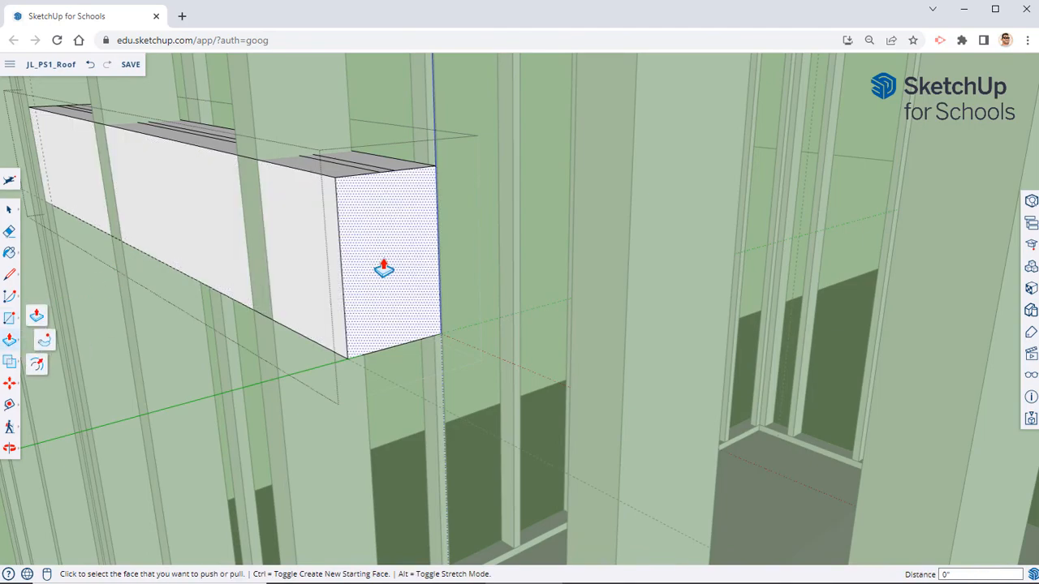
pyautogui.click(382, 269)
pyautogui.moveTo(441, 297); pyautogui.dragTo(753, 304, button='middle')
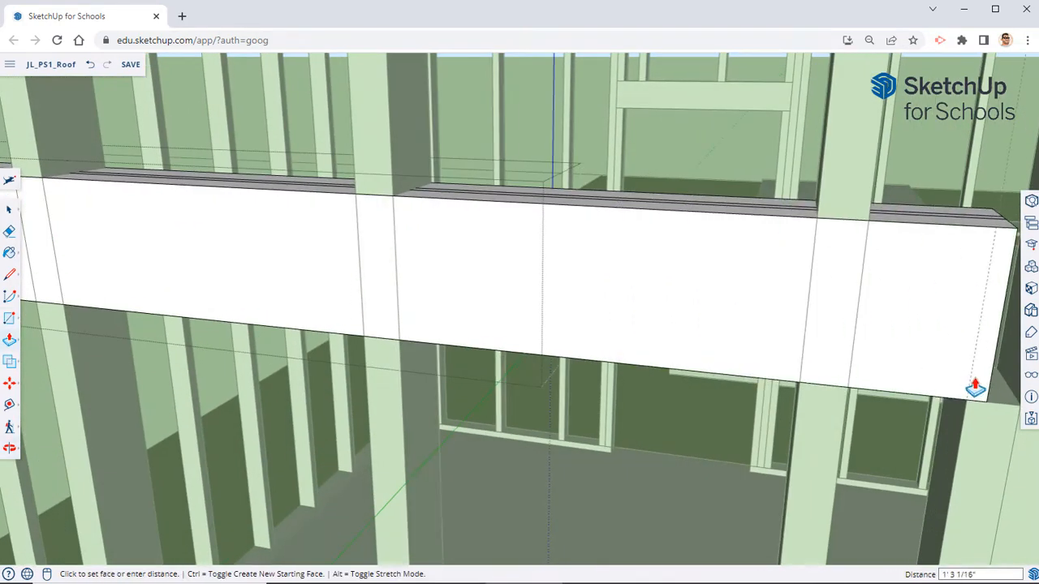
pyautogui.moveTo(977, 390); pyautogui.dragTo(711, 329, button='middle')
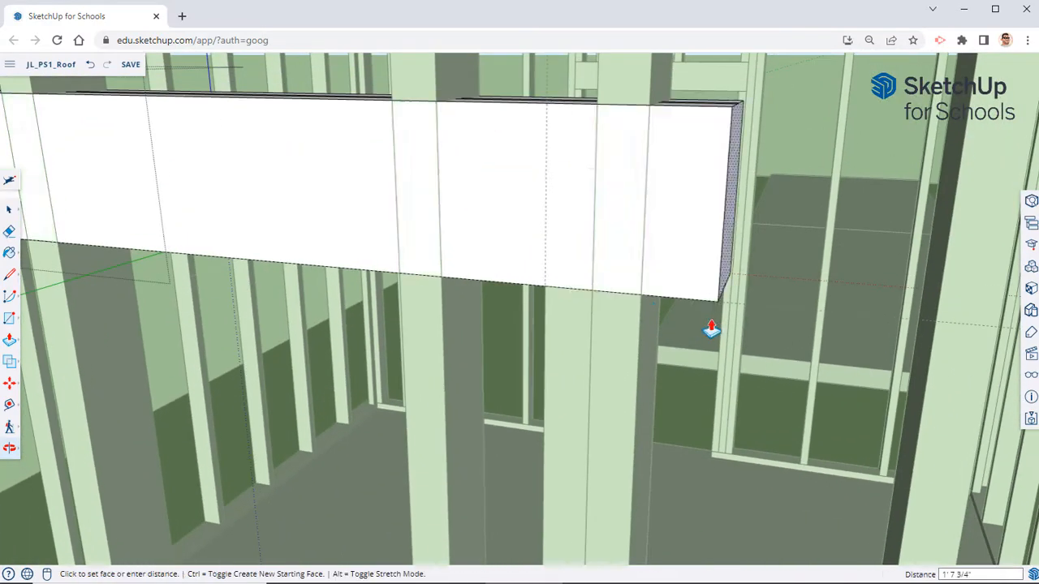
pyautogui.click(595, 299)
pyautogui.moveTo(595, 299); pyautogui.dragTo(525, 359, button='middle')
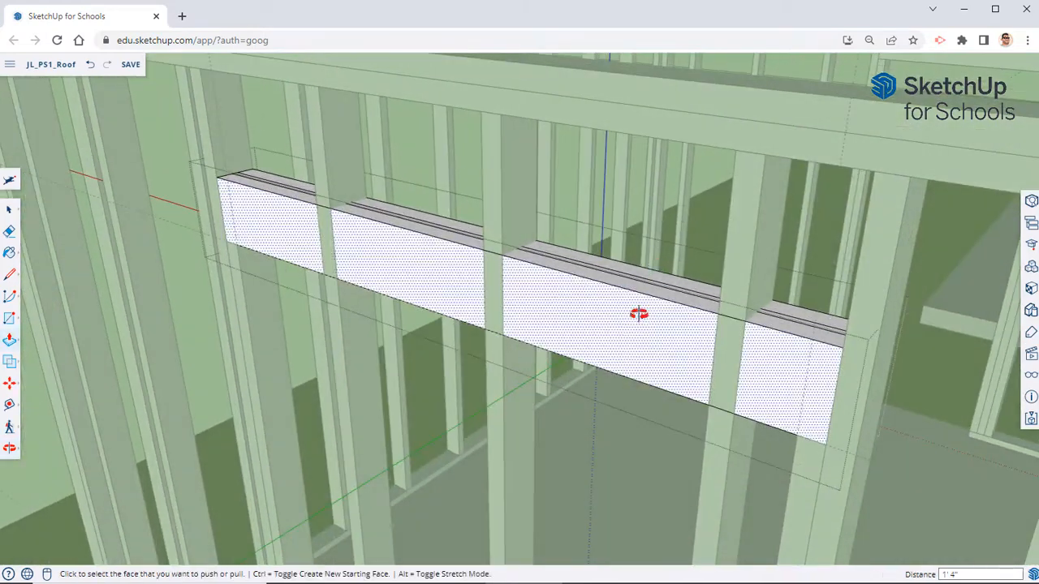
pyautogui.moveTo(631, 308); pyautogui.dragTo(723, 244, button='middle')
pyautogui.rightClick(271, 244)
pyautogui.click(299, 268)
# Erase the horizontal and vertical guides around the window opening
pyautogui.scroll(6, 807, 179)
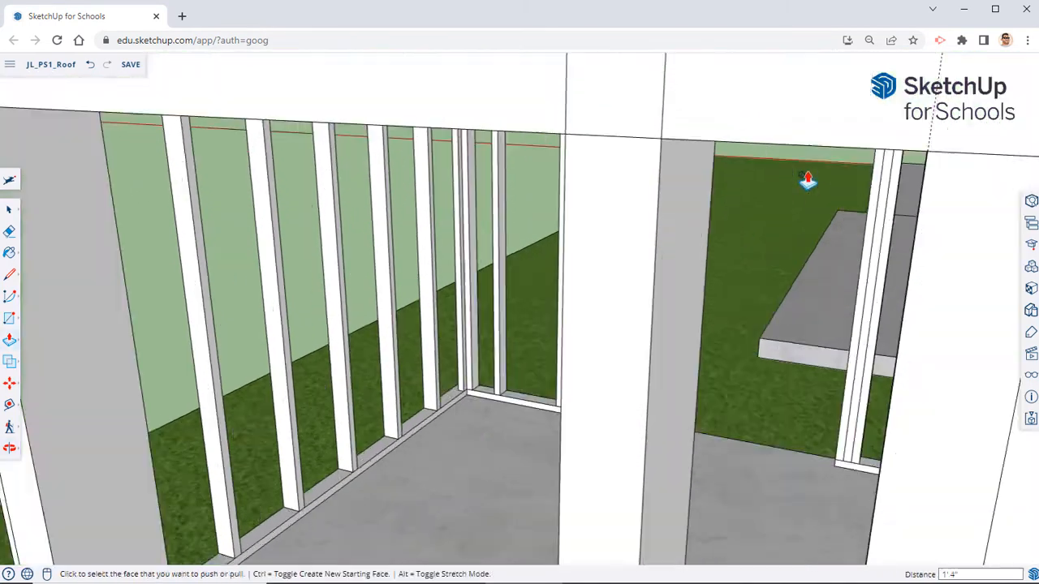
pyautogui.scroll(-8, 733, 195)
pyautogui.moveTo(642, 192); pyautogui.dragTo(620, 213, button='middle')
pyautogui.click(9, 232)
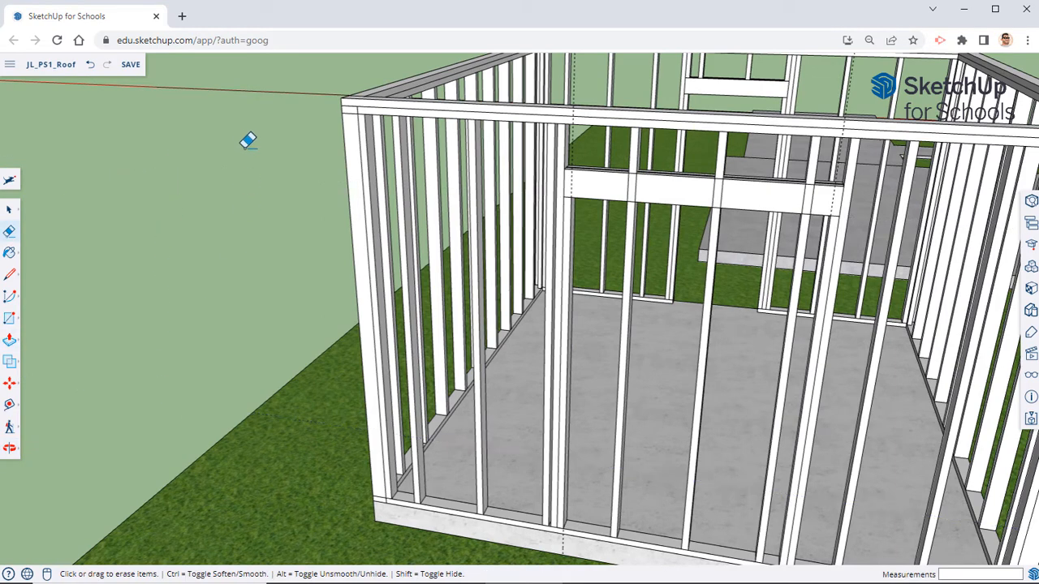
pyautogui.moveTo(470, 103)
pyautogui.mouseDown(button='middle')
pyautogui.moveTo(379, 220)
pyautogui.moveTo(457, 62)
pyautogui.mouseUp(button='middle')
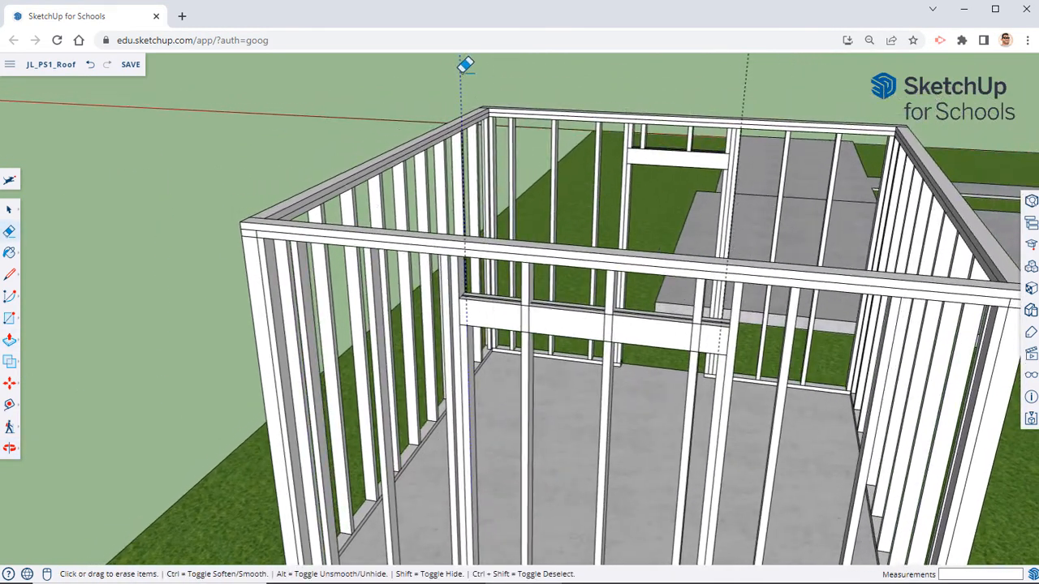
pyautogui.moveTo(556, 260)
pyautogui.mouseDown(button='middle')
pyautogui.moveTo(552, 173)
pyautogui.moveTo(563, 174)
pyautogui.moveTo(563, 232)
pyautogui.moveTo(503, 355)
pyautogui.moveTo(484, 465)
pyautogui.moveTo(457, 408)
pyautogui.moveTo(491, 407)
pyautogui.mouseUp(button='middle')
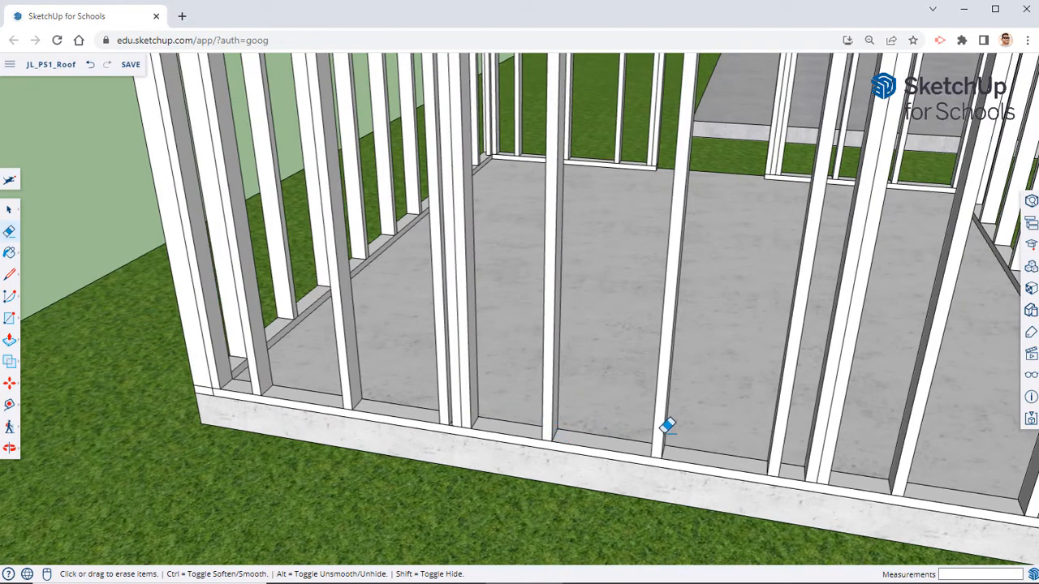
pyautogui.scroll(-3, 452, 329)
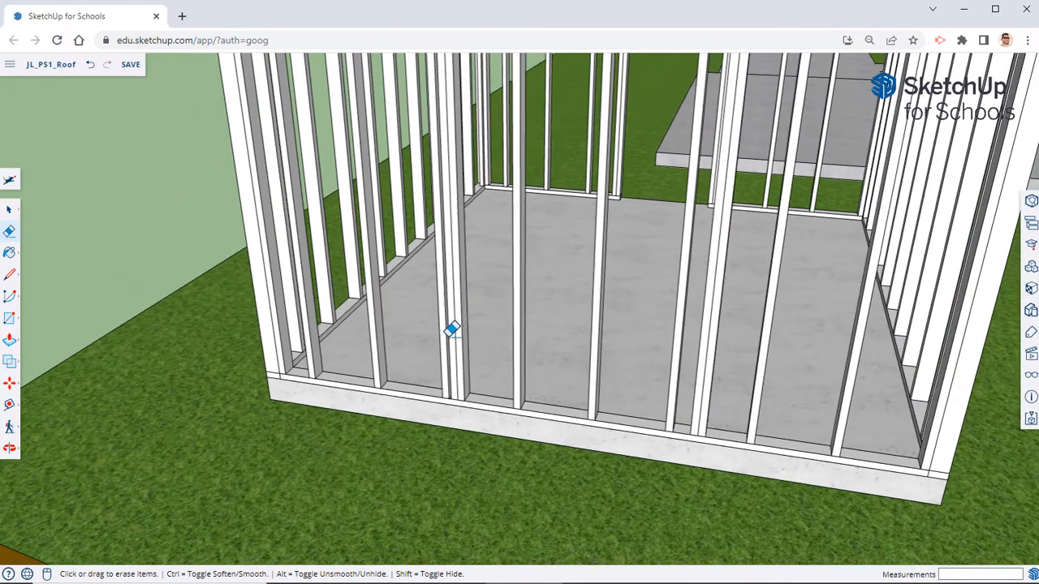
# Undo the erasing of the guides around the window opening
pyautogui.moveTo(453, 329); pyautogui.dragTo(469, 357, button='middle')
pyautogui.hotkey('ctrl', 'z')
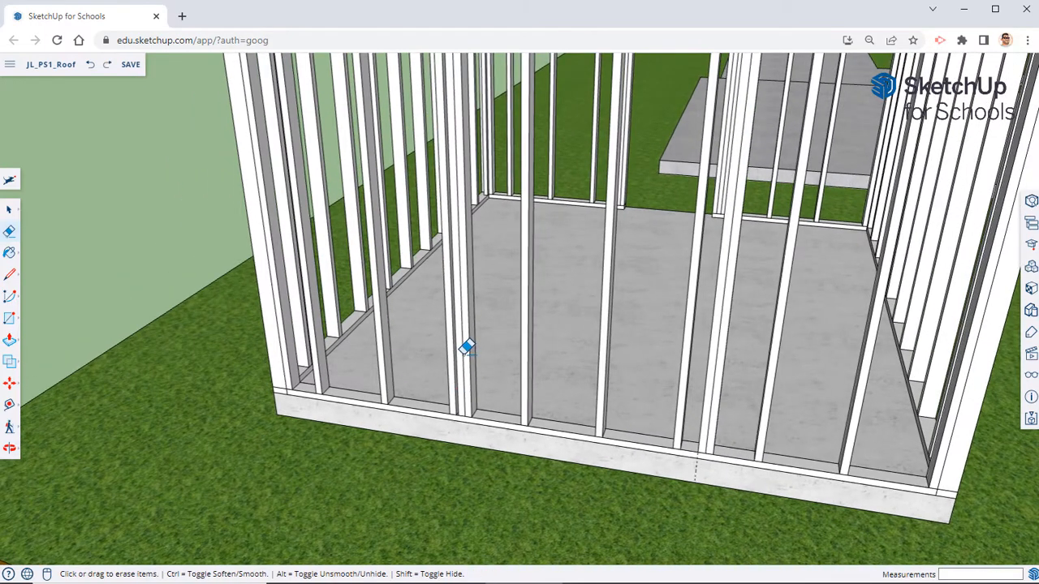
pyautogui.hotkey('ctrl', 'z')
# Make the first full-height stud inside the window opening from the left unique and open it for editing
pyautogui.moveTo(475, 349)
pyautogui.mouseDown(button='middle')
pyautogui.moveTo(522, 348)
pyautogui.moveTo(496, 328)
pyautogui.moveTo(424, 334)
pyautogui.moveTo(466, 338)
pyautogui.moveTo(438, 333)
pyautogui.mouseUp(button='middle')
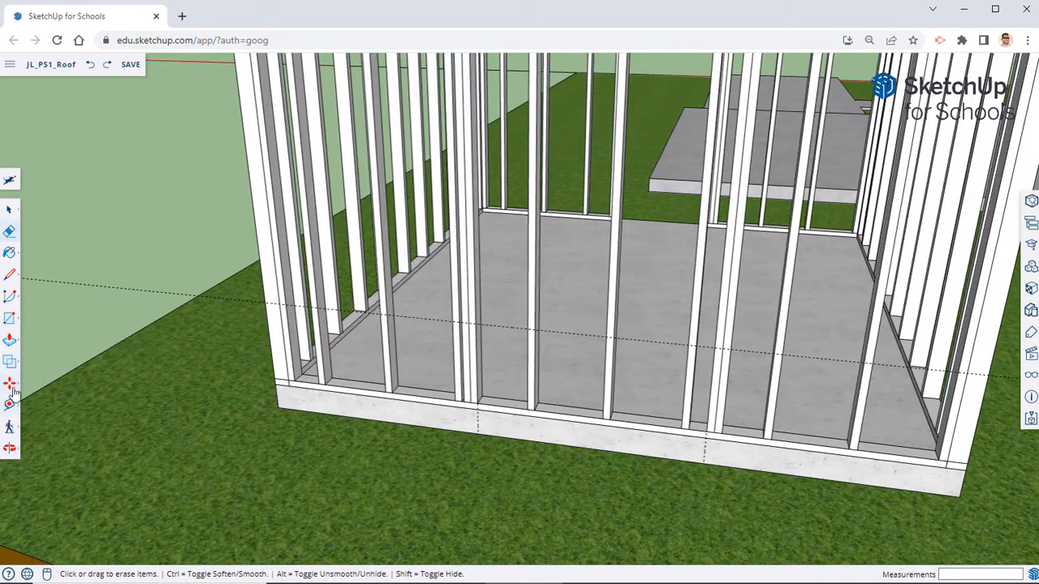
pyautogui.click(7, 211)
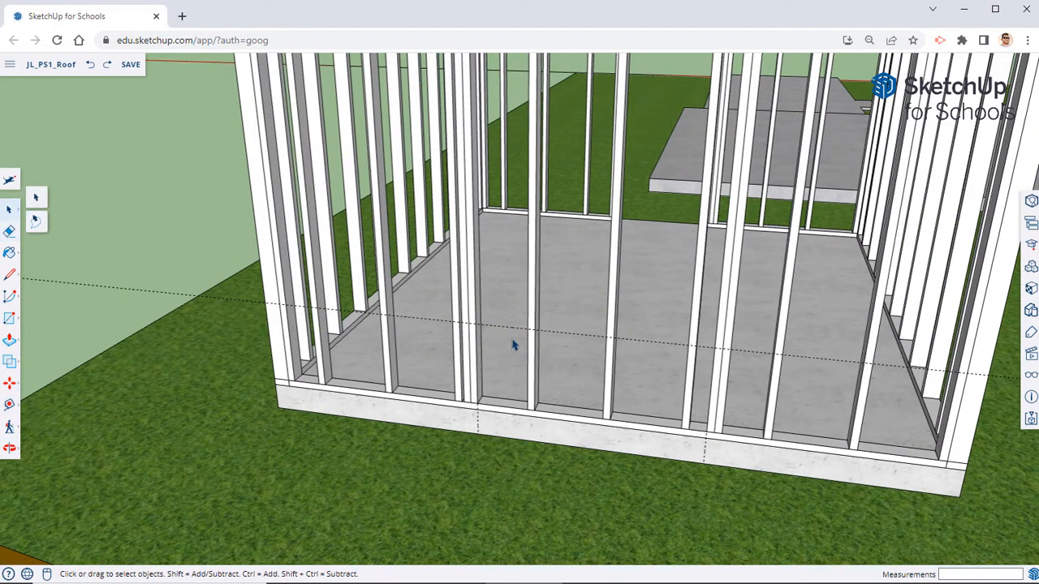
pyautogui.click(537, 356)
pyautogui.rightClick(538, 355)
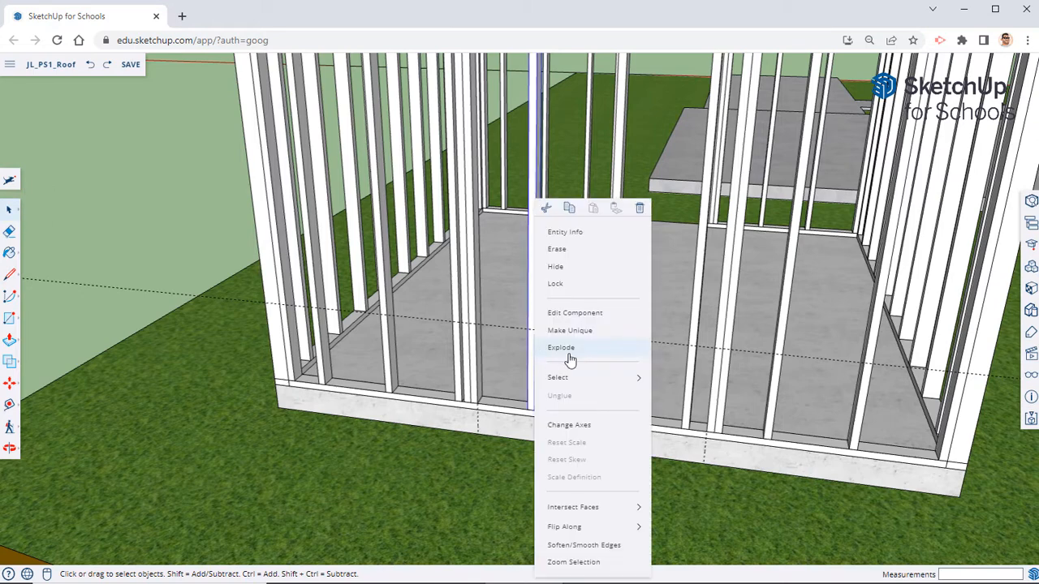
pyautogui.click(577, 346)
pyautogui.moveTo(568, 340); pyautogui.dragTo(505, 375, button='middle')
pyautogui.rightClick(513, 350)
pyautogui.click(541, 320)
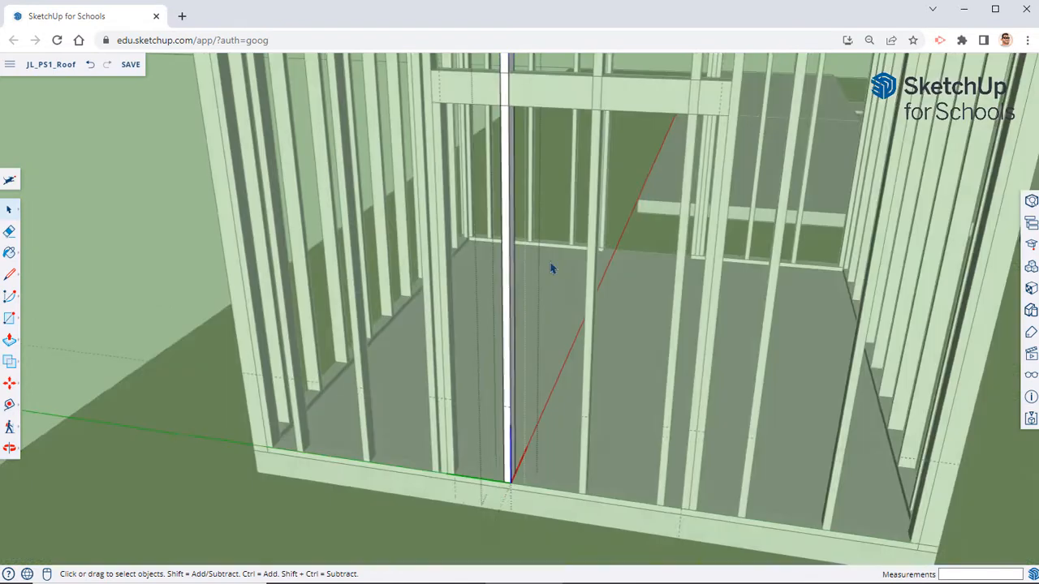
# Push the open stud's top face down 6' 2 1/8" to the horizontal guide with Push/Pull
pyautogui.moveTo(552, 267); pyautogui.dragTo(537, 361, button='middle')
pyautogui.press('p')
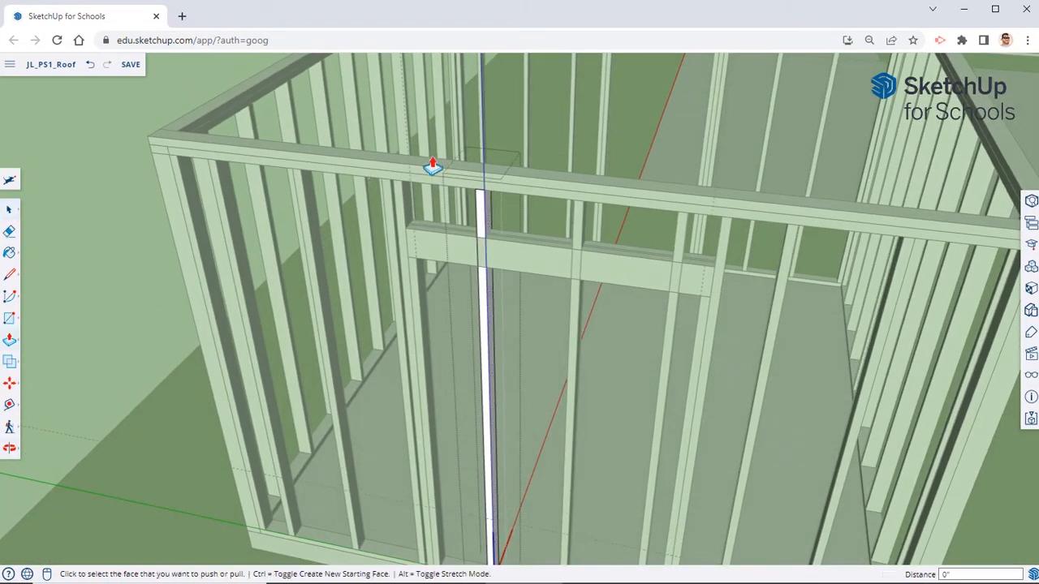
pyautogui.moveTo(431, 162); pyautogui.dragTo(430, 225, button='middle')
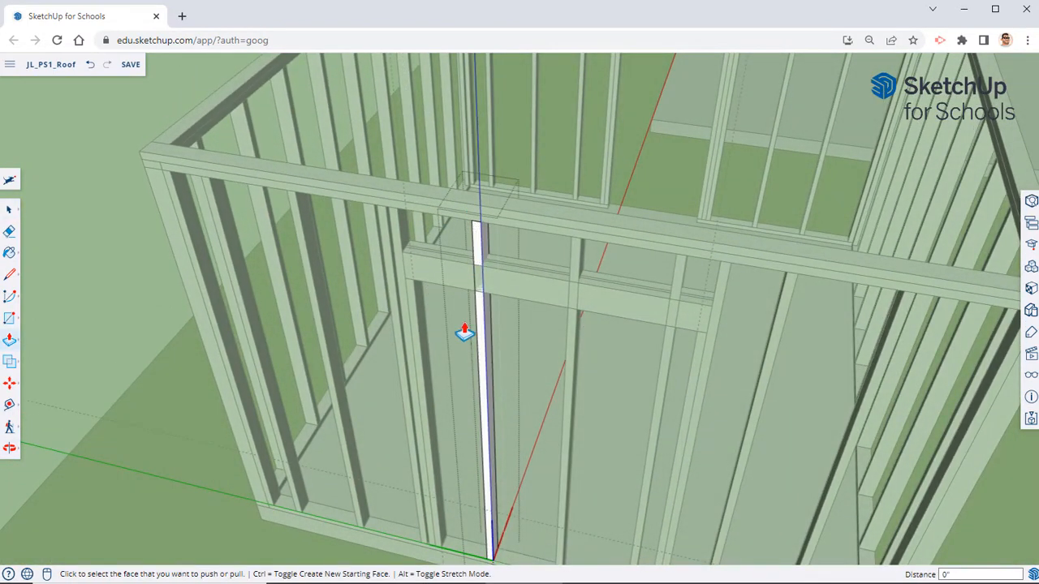
pyautogui.moveTo(479, 253); pyautogui.dragTo(483, 284, button='middle')
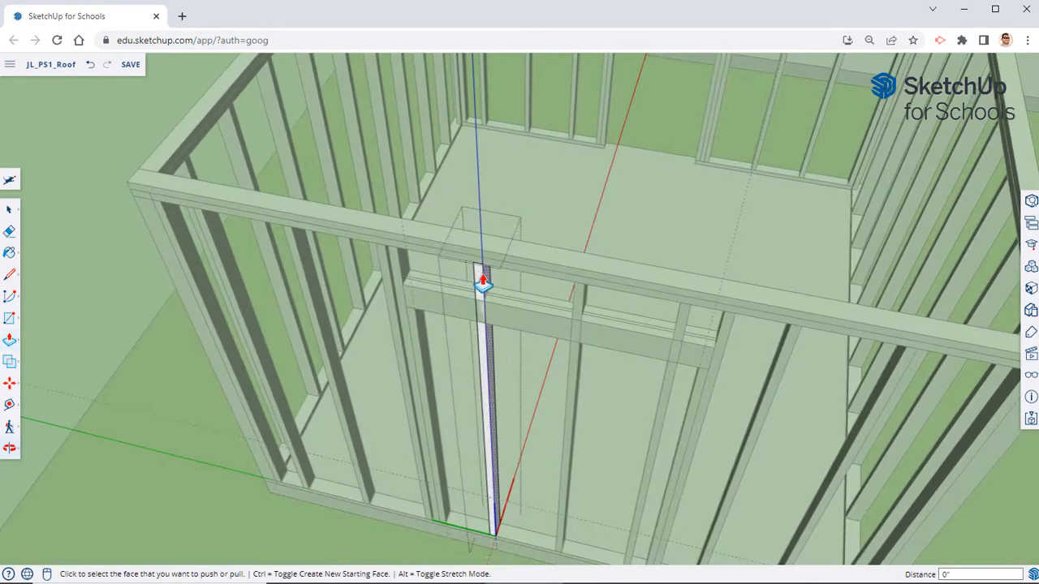
pyautogui.moveTo(462, 357); pyautogui.dragTo(522, 167, button='middle')
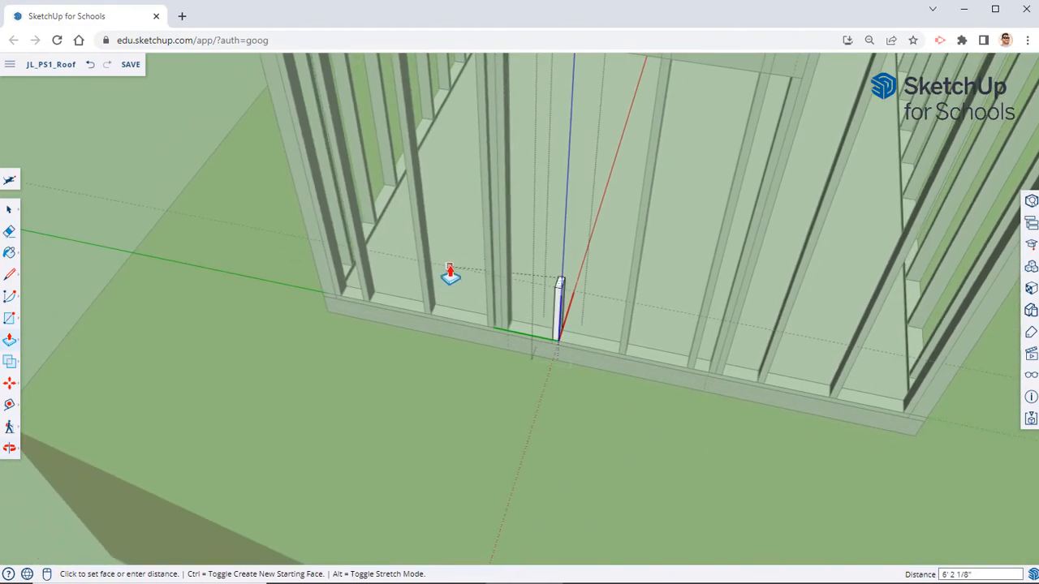
pyautogui.moveTo(452, 273); pyautogui.dragTo(498, 214, button='middle')
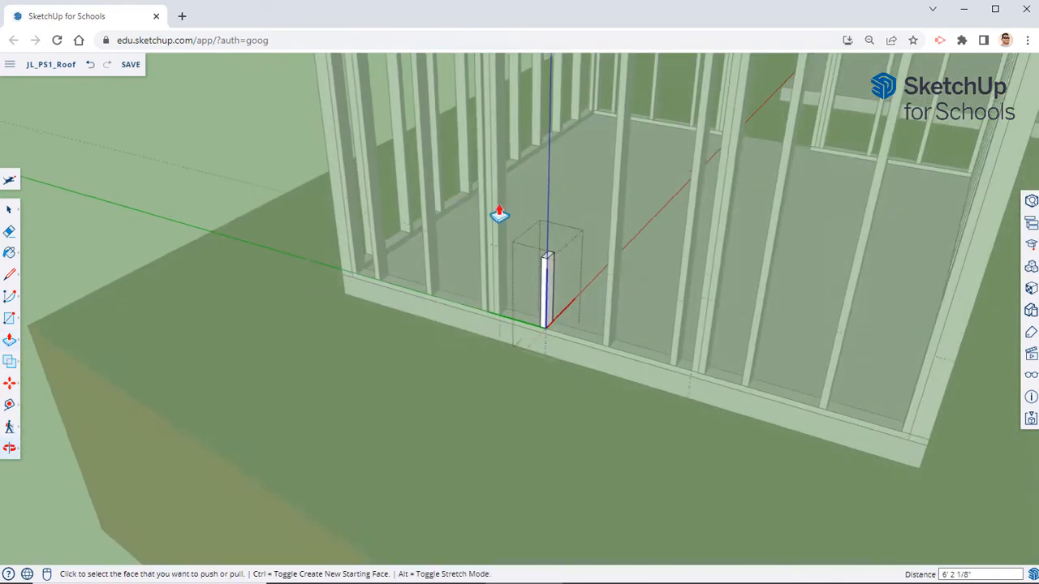
# Lower the short stud's top face another 1 1/2" below the guide to allow for the sill, and close the component
pyautogui.scroll(2, 498, 213)
pyautogui.moveTo(548, 256); pyautogui.dragTo(608, 230, button='middle')
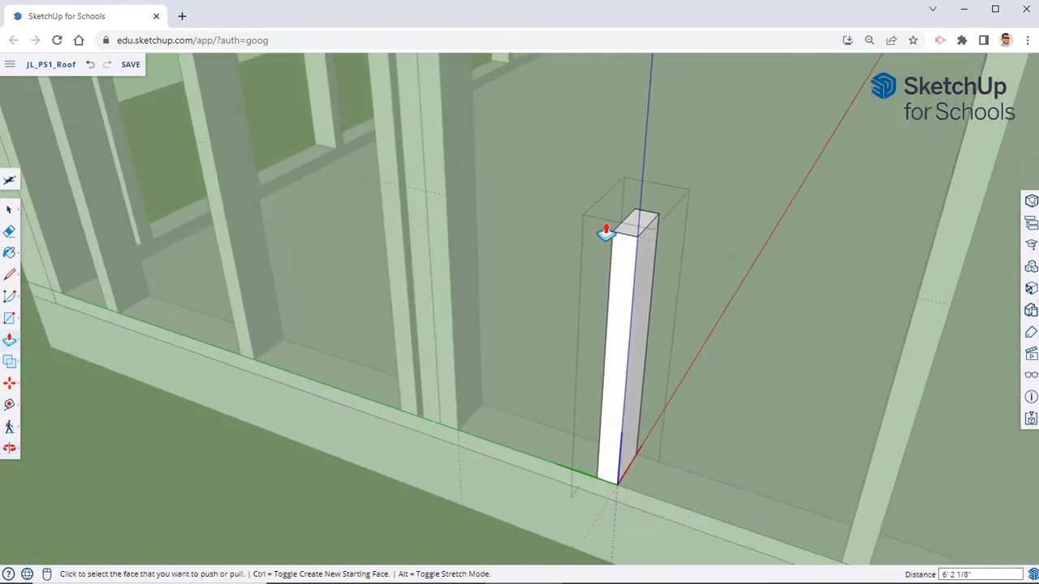
pyautogui.click(636, 225)
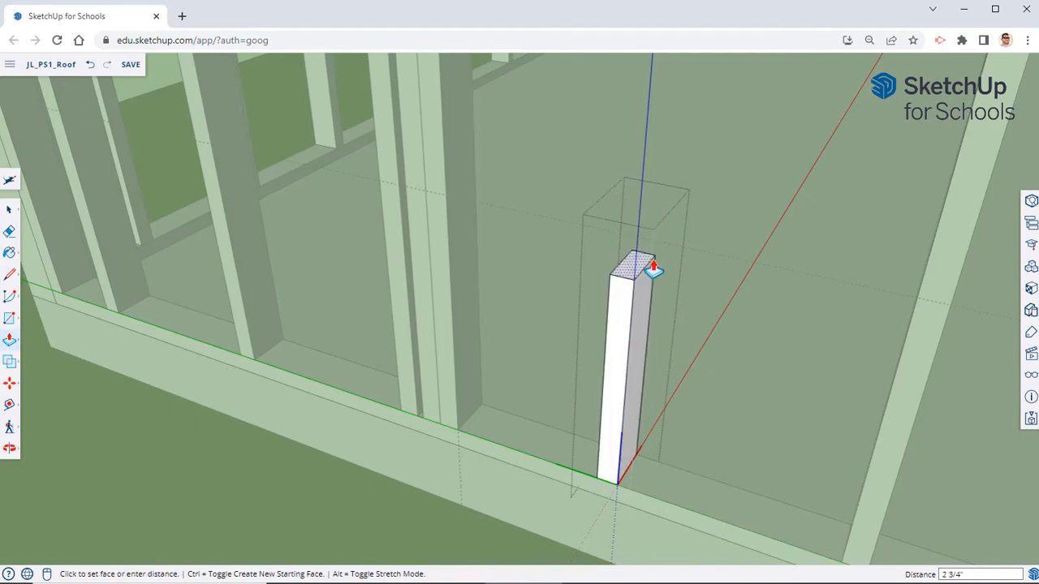
pyautogui.press('Return')
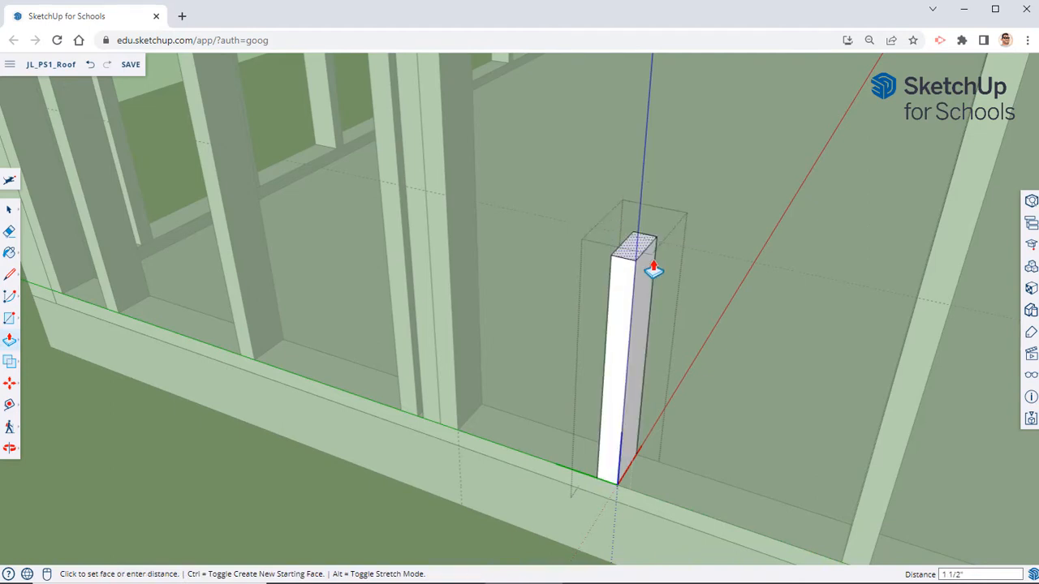
pyautogui.rightClick(253, 425)
pyautogui.click(301, 441)
pyautogui.moveTo(535, 345); pyautogui.dragTo(563, 370, button='middle')
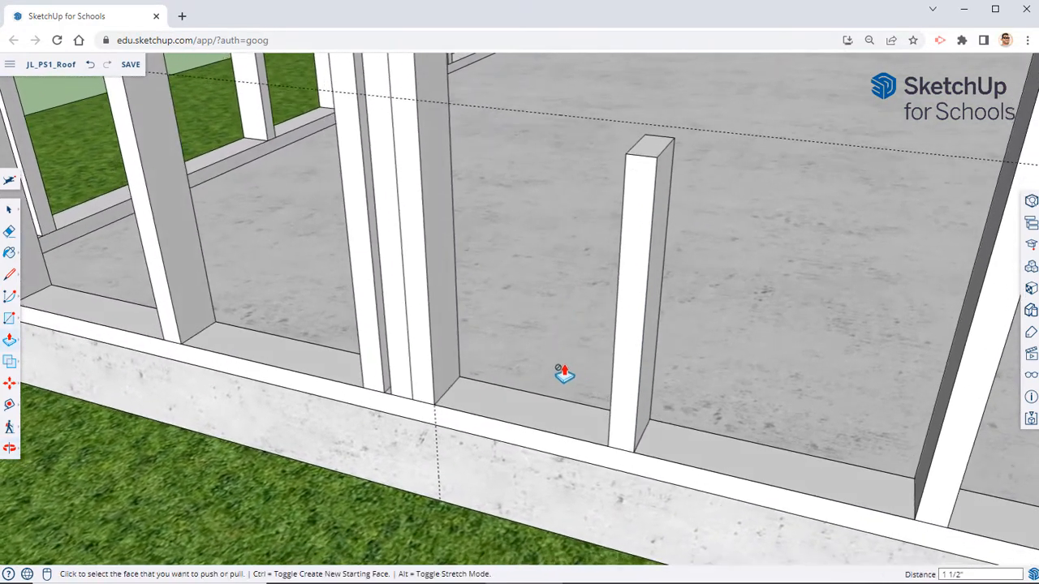
# Copy the short stud 11" along the bottom plate so it sits flush against the left trimmer
pyautogui.press('space')
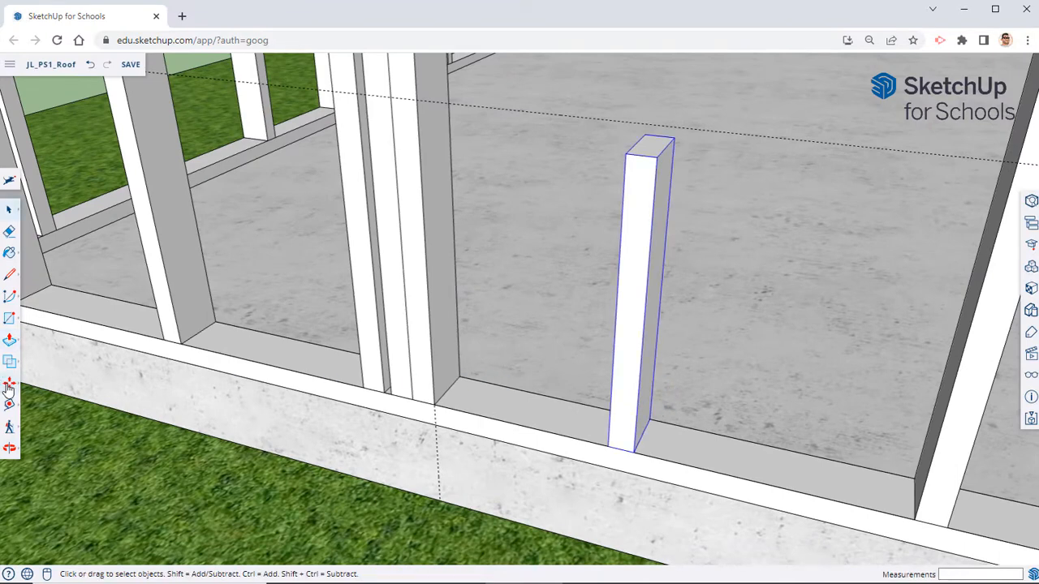
pyautogui.click(9, 387)
pyautogui.click(603, 446)
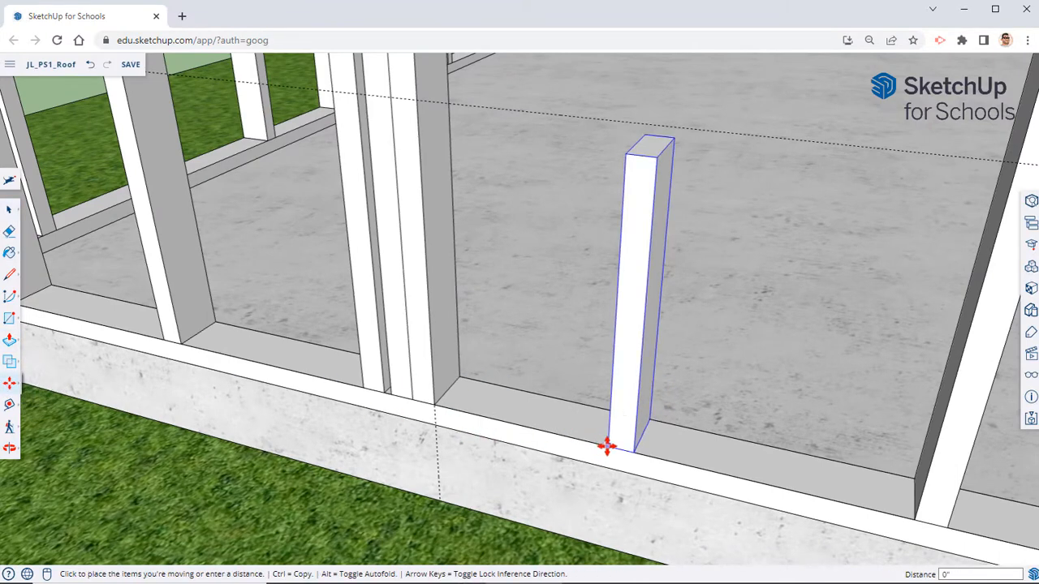
pyautogui.press('ctrl')
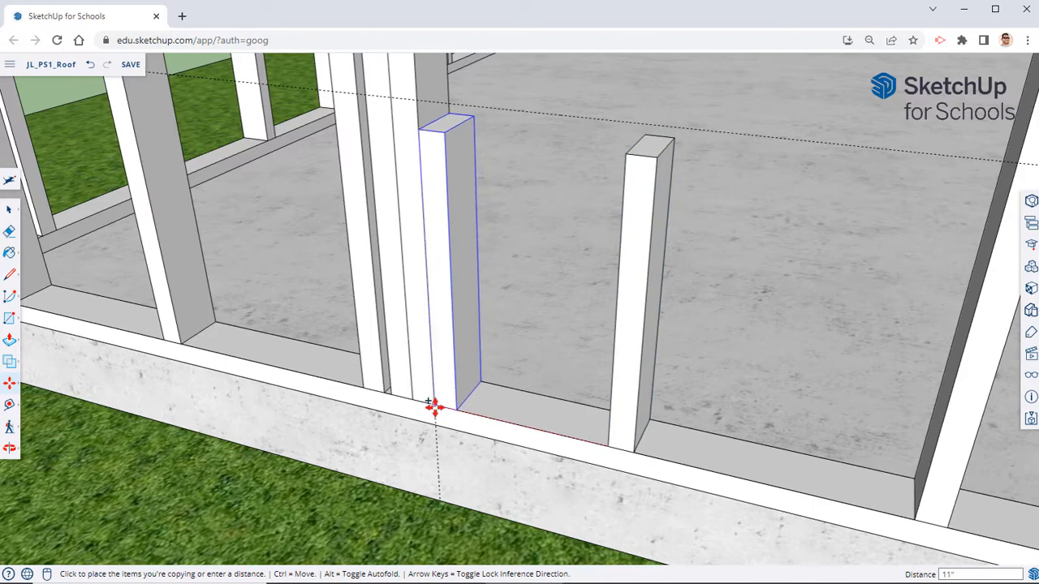
pyautogui.click(457, 412)
# Copy the short stud from the left trimmer 3' 10 1/2" across the opening, flush against the right trimmer
pyautogui.click(454, 410)
pyautogui.moveTo(475, 420); pyautogui.dragTo(398, 355, button='middle')
pyautogui.scroll(-2, 584, 393)
pyautogui.scroll(-1, 670, 412)
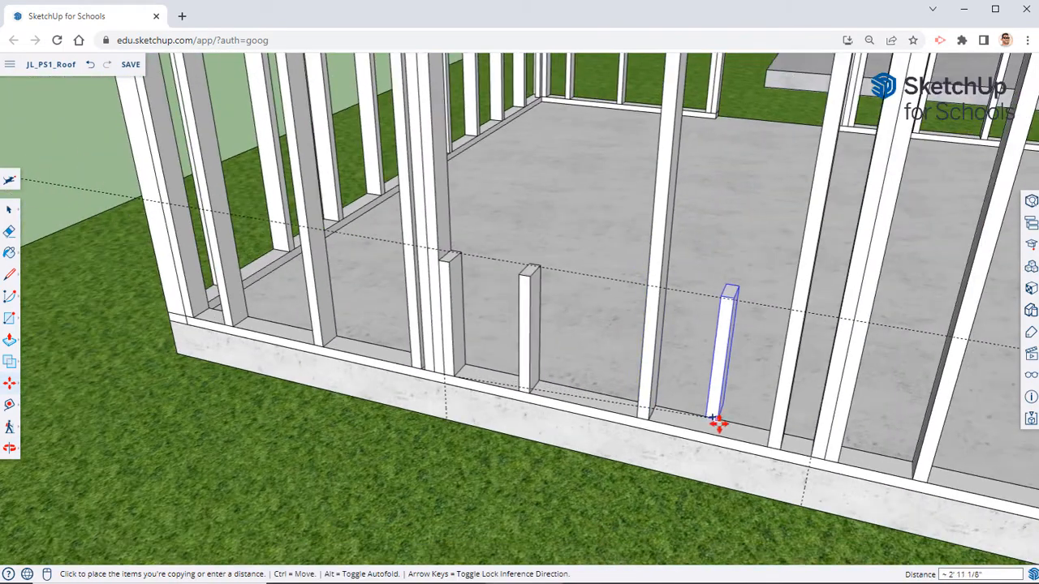
pyautogui.click(802, 452)
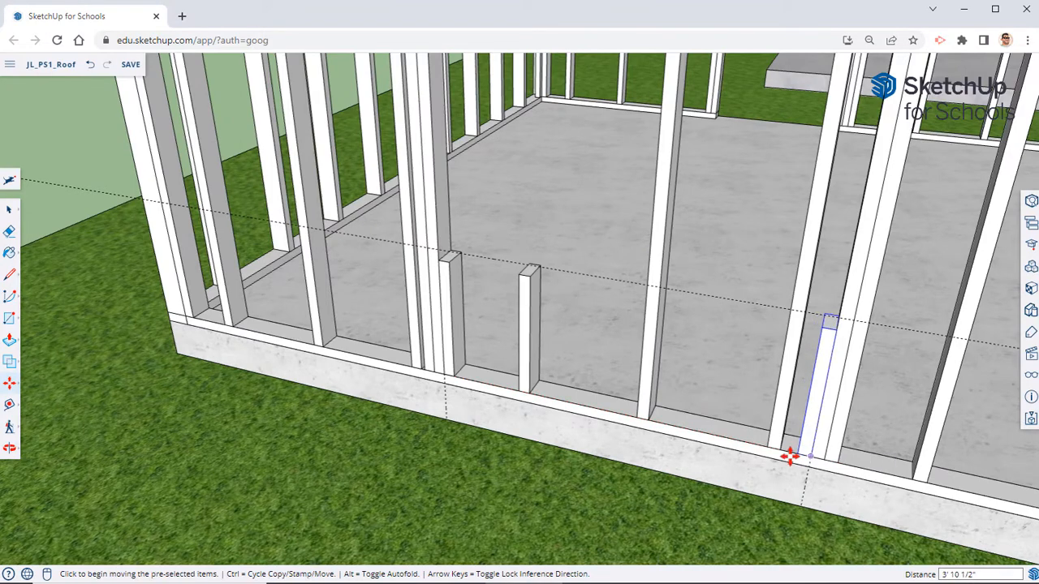
# Copy the short stud 3 1/2" onto the nearest full-height stud, and copy that one 1' 4" onto the middle full-height stud
pyautogui.scroll(2, 799, 453)
pyautogui.click(799, 453)
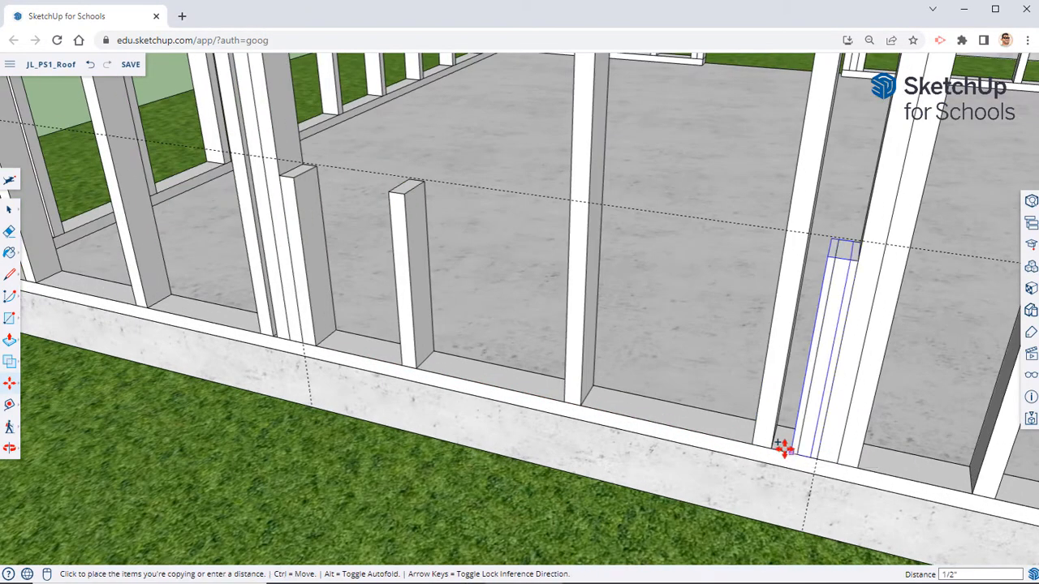
pyautogui.click(754, 450)
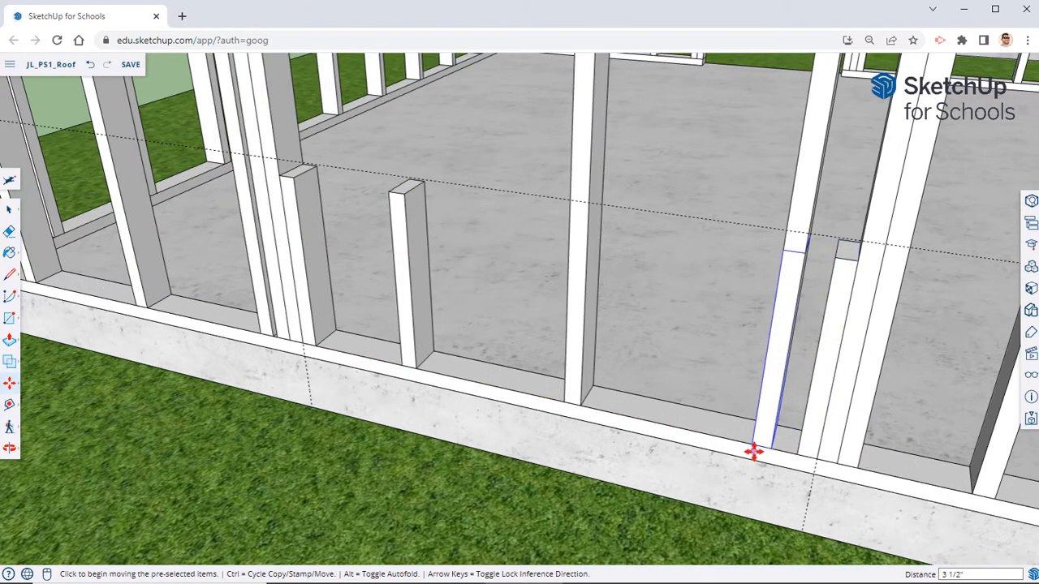
pyautogui.click(753, 445)
pyautogui.press('ctrl')
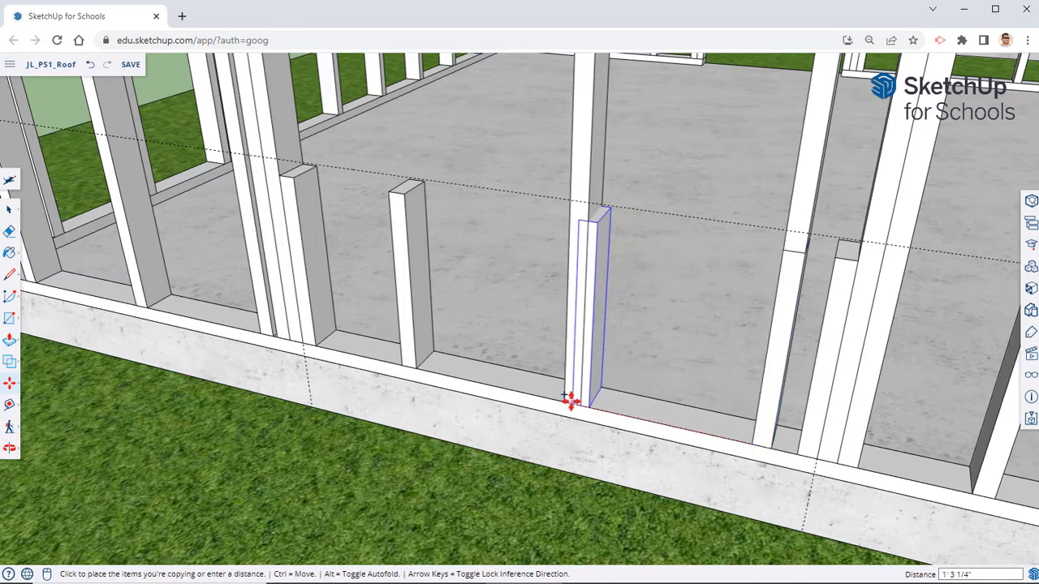
pyautogui.click(564, 398)
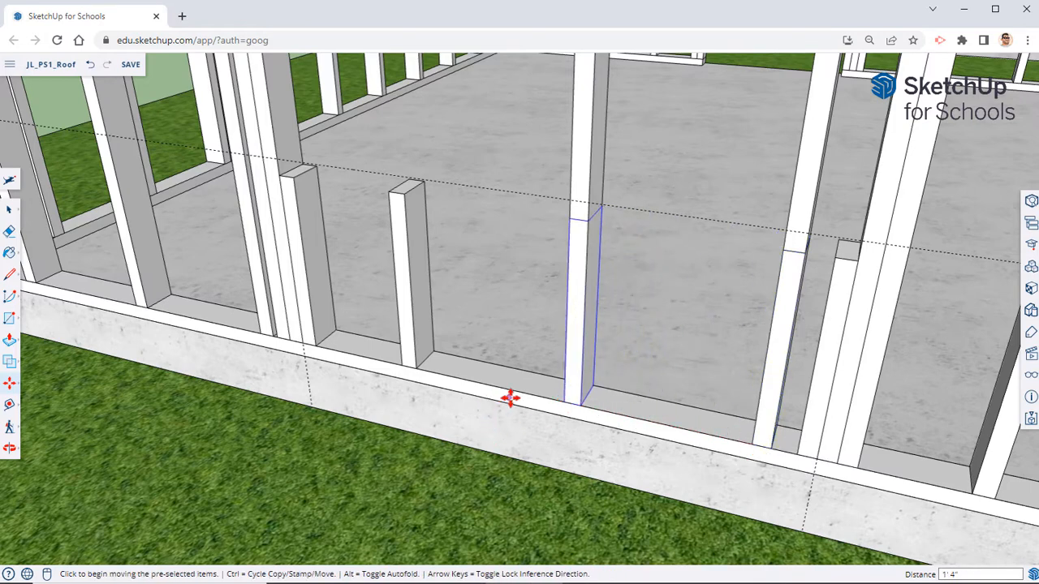
# Delete the two remaining full-height studs inside the window opening
pyautogui.press('space')
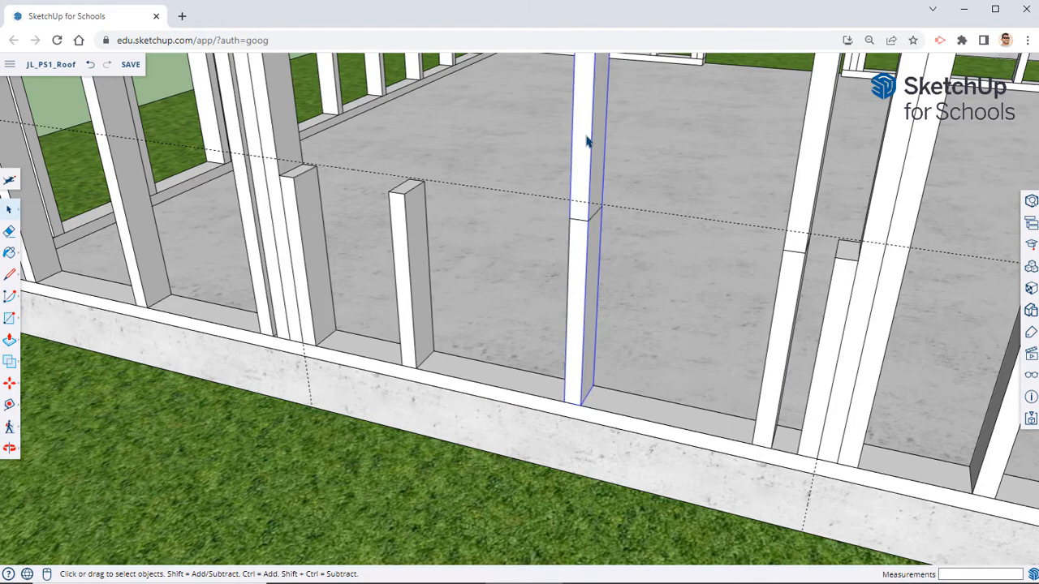
pyautogui.press('Delete')
pyautogui.click(803, 182)
pyautogui.press('Delete')
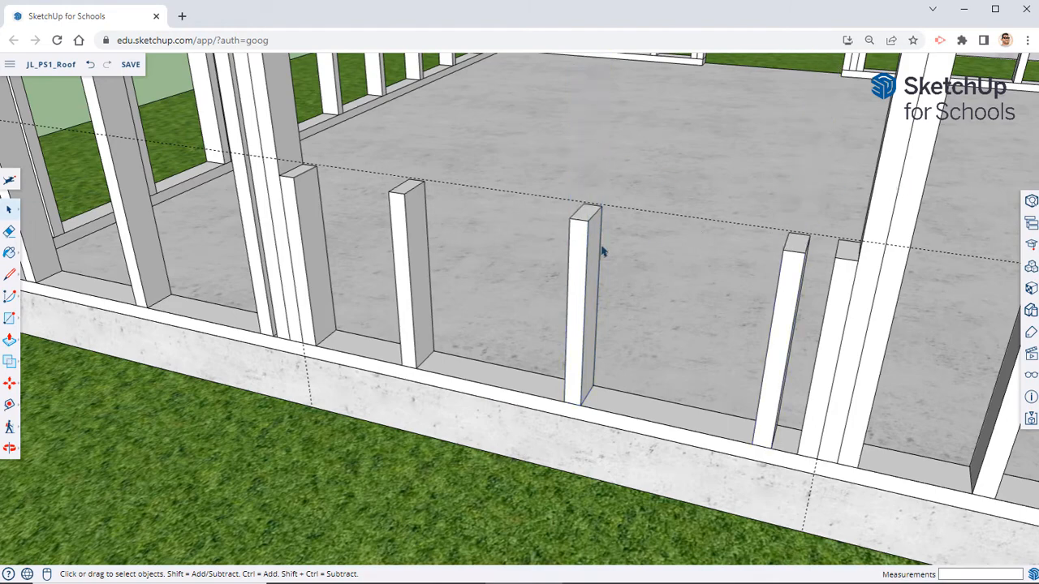
# Draw a 4' by 3 1/2" rectangle across the tops of the short studs, from the left trimmer to the right trimmer
pyautogui.click(9, 320)
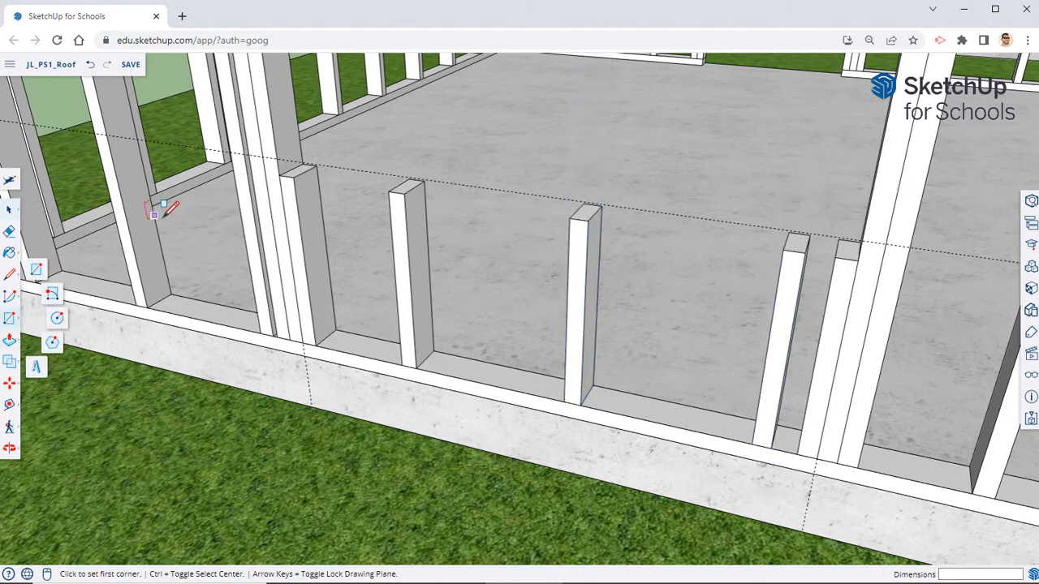
pyautogui.moveTo(157, 204); pyautogui.dragTo(174, 273, button='middle')
pyautogui.click(330, 260)
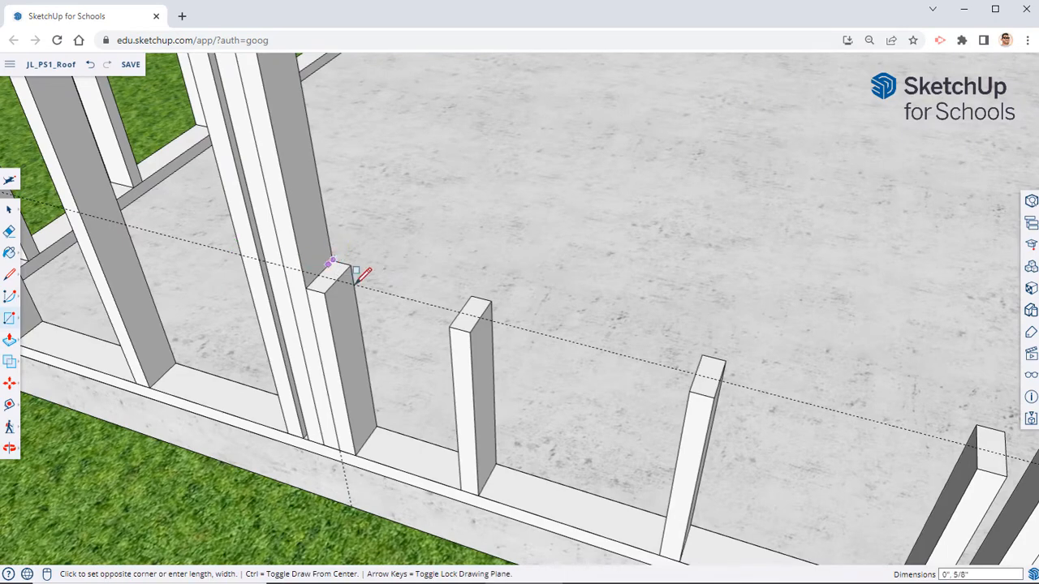
pyautogui.moveTo(733, 380)
pyautogui.mouseDown(button='middle')
pyautogui.moveTo(756, 424)
pyautogui.moveTo(739, 369)
pyautogui.mouseUp(button='middle')
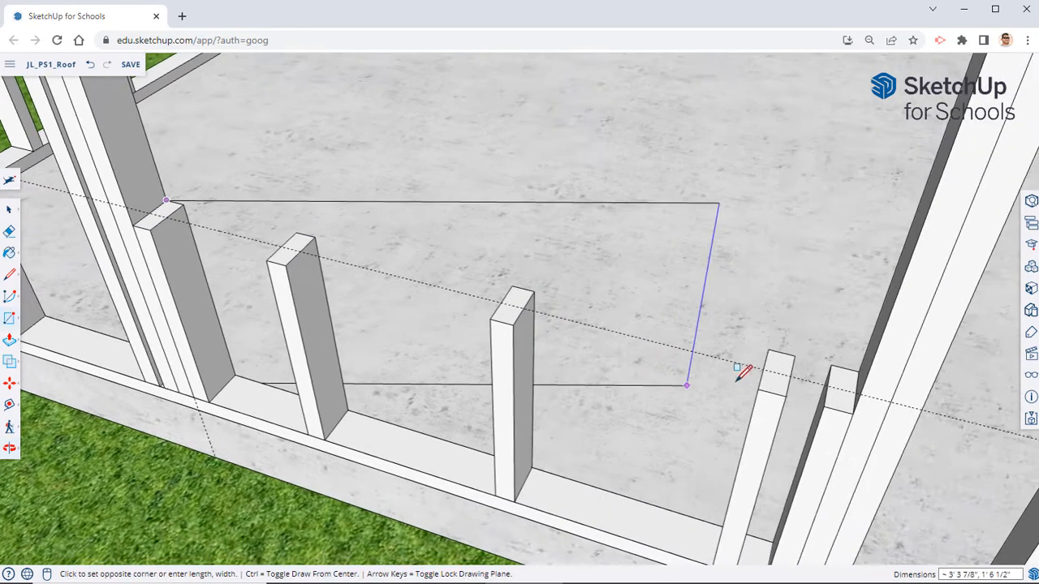
pyautogui.click(854, 406)
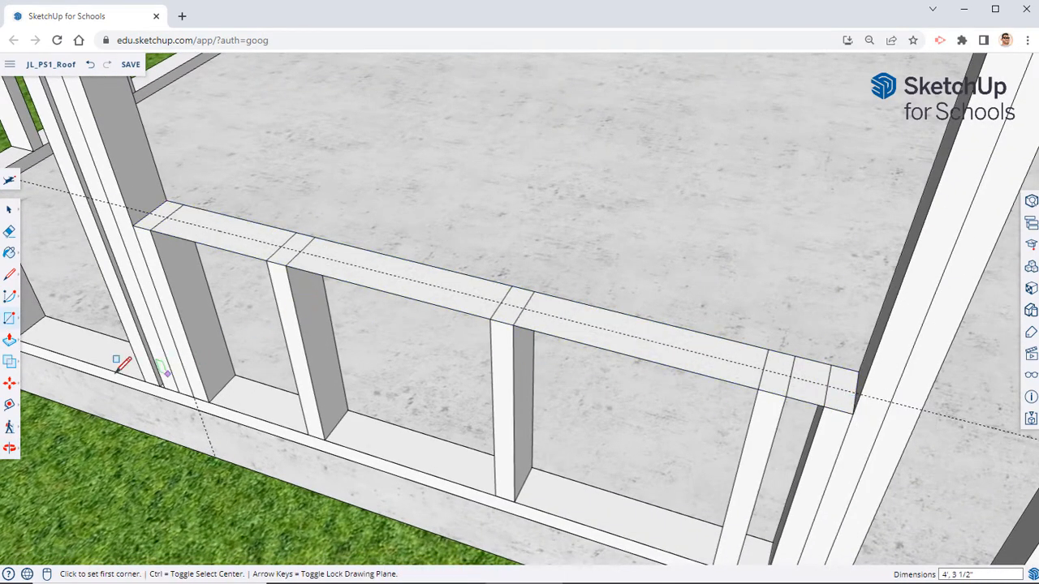
# Extrude the sill rectangle upward 1.5" with Push/Pull
pyautogui.click(9, 340)
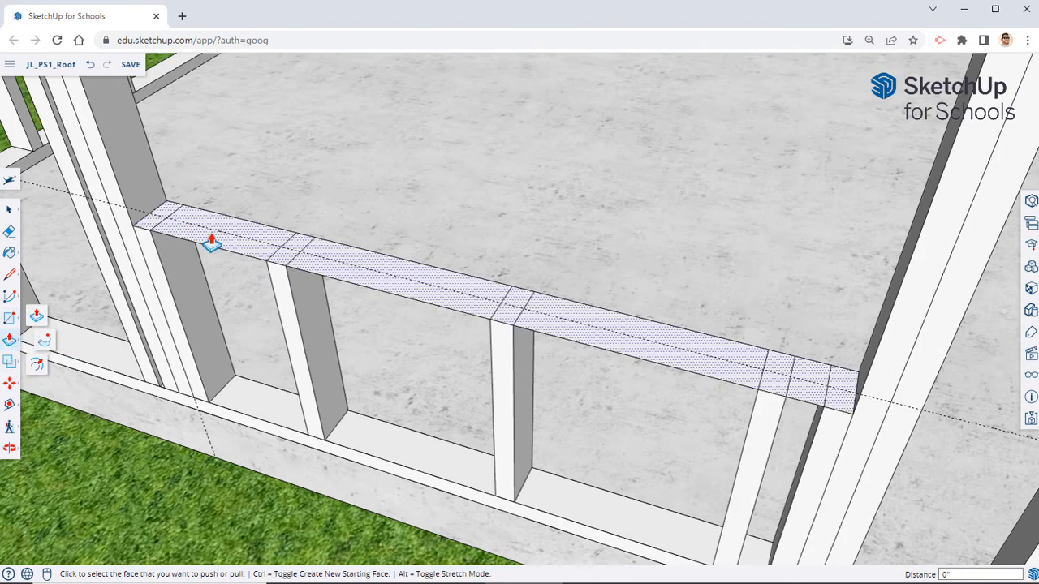
pyautogui.click(209, 237)
pyautogui.write('1.5')
pyautogui.press('Return')
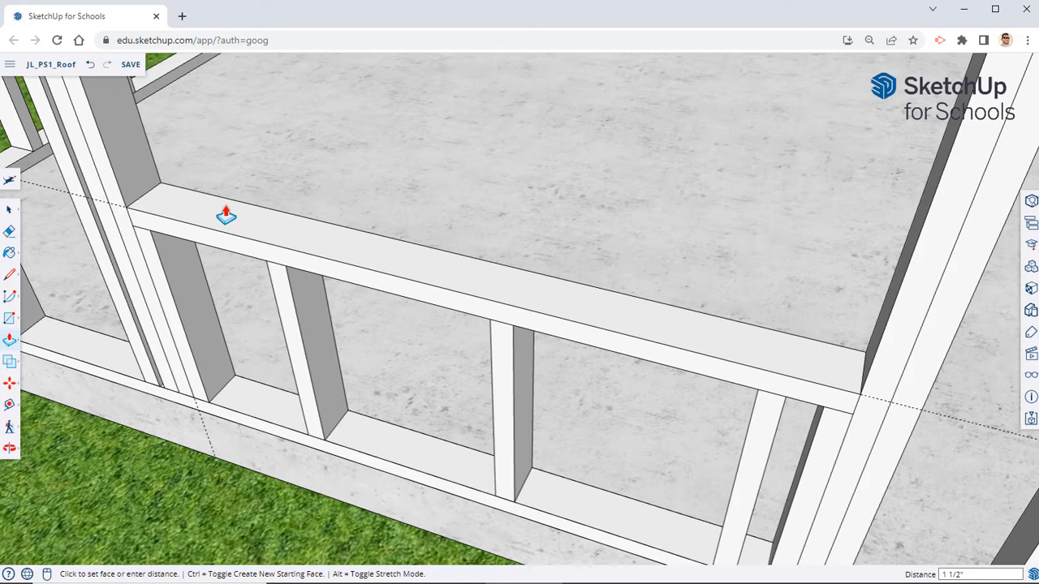
# Select all the connected geometry of the window sill and make it a group
pyautogui.click(7, 211)
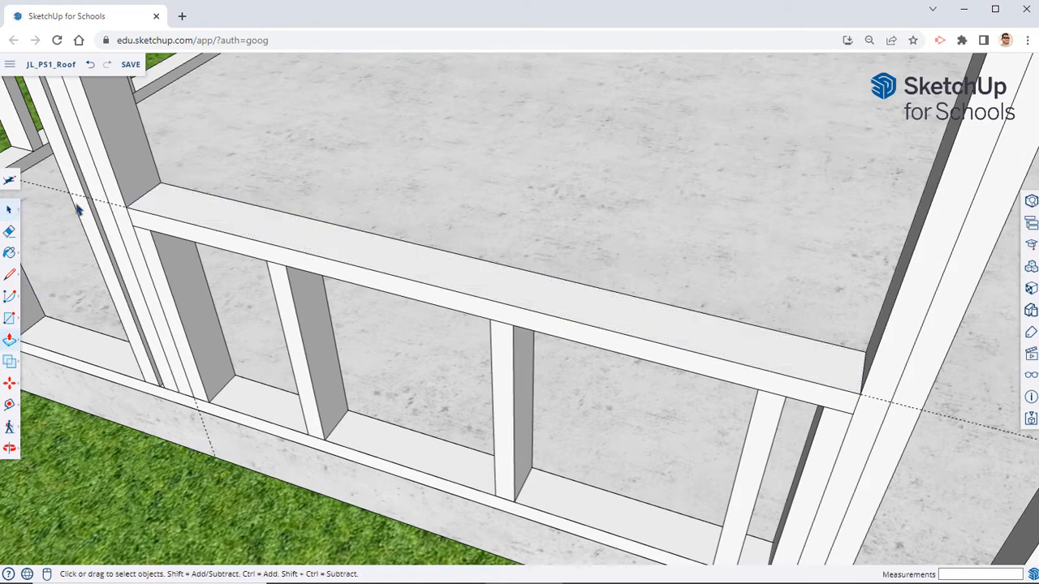
pyautogui.tripleClick(339, 265)
pyautogui.rightClick(339, 265)
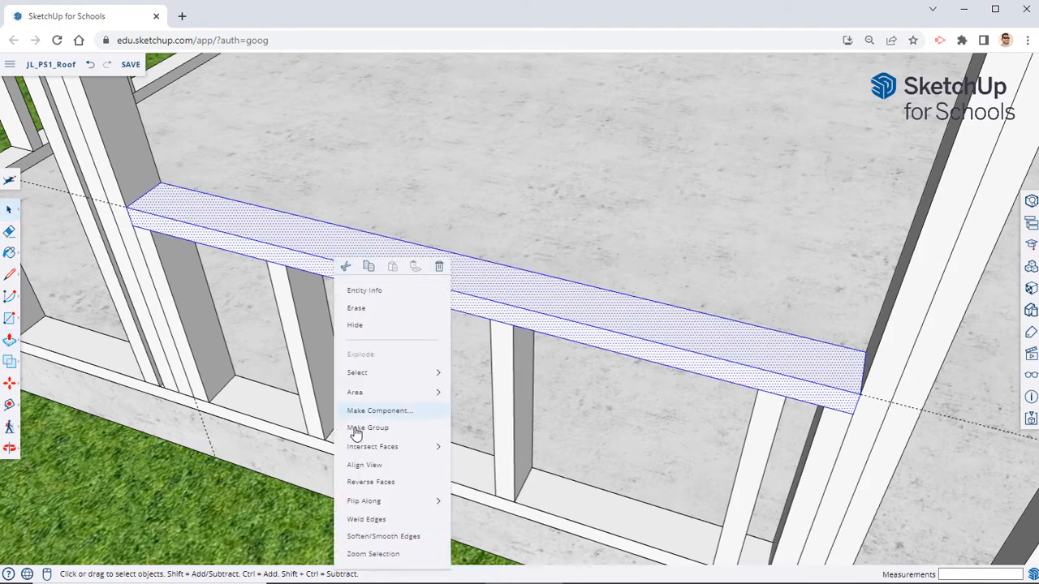
pyautogui.click(362, 432)
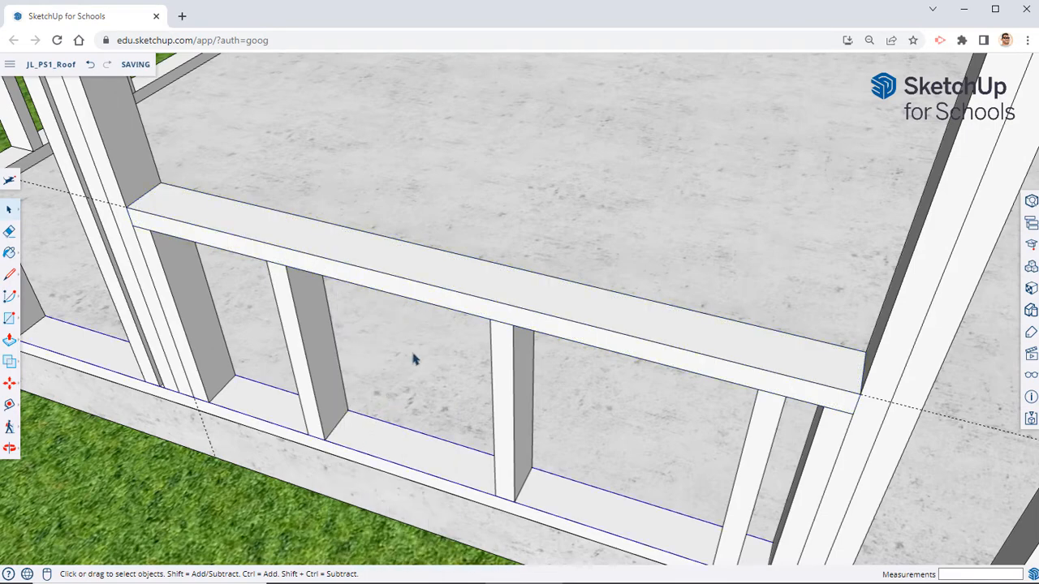
# Erase the horizontal guide at the sill and the vertical guides at the sides of the window opening
pyautogui.scroll(-3, 400, 363)
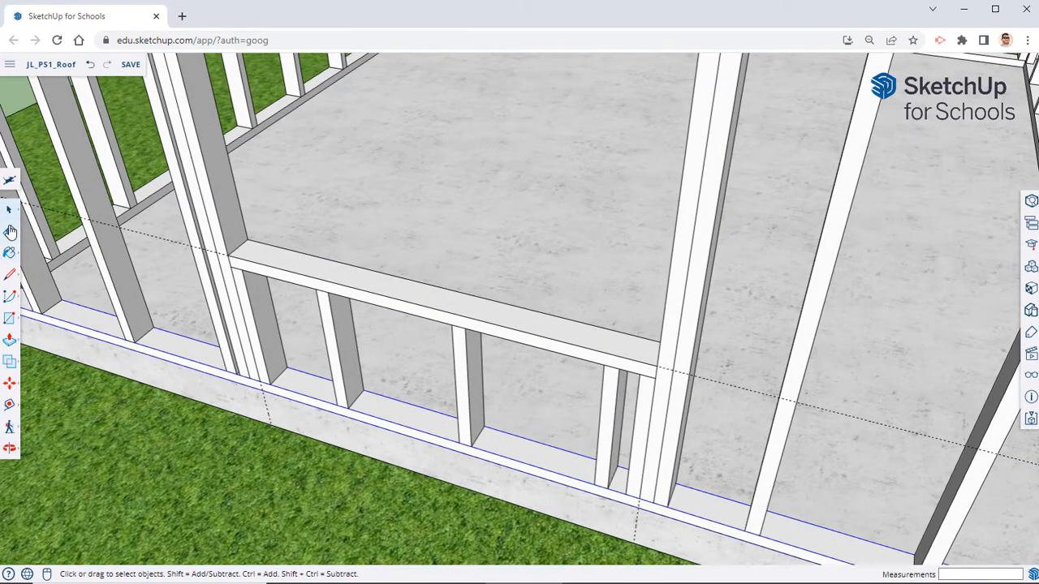
pyautogui.click(10, 232)
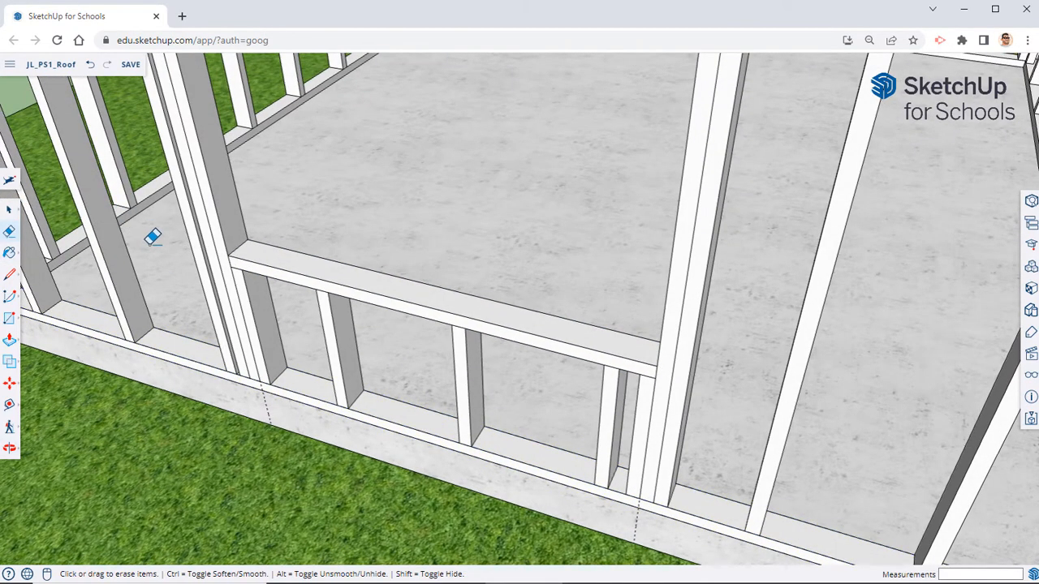
pyautogui.scroll(-3, 447, 281)
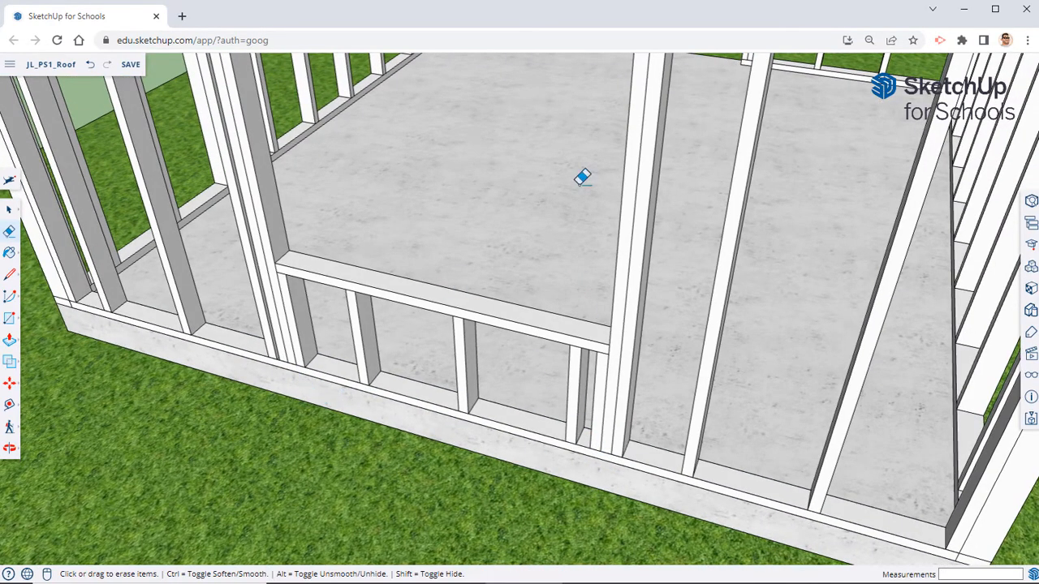
pyautogui.scroll(-3, 415, 295)
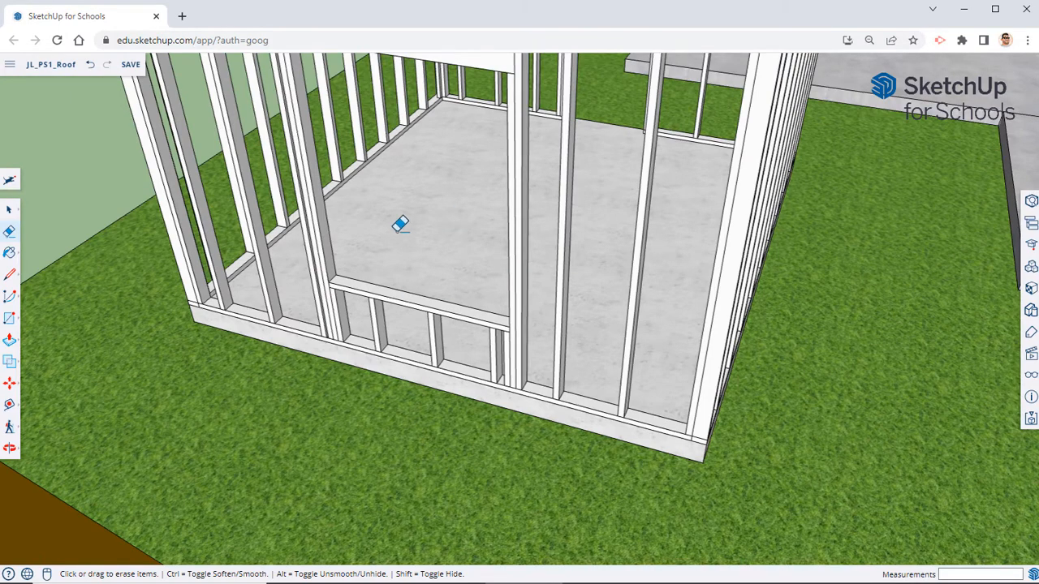
pyautogui.scroll(-3, 400, 224)
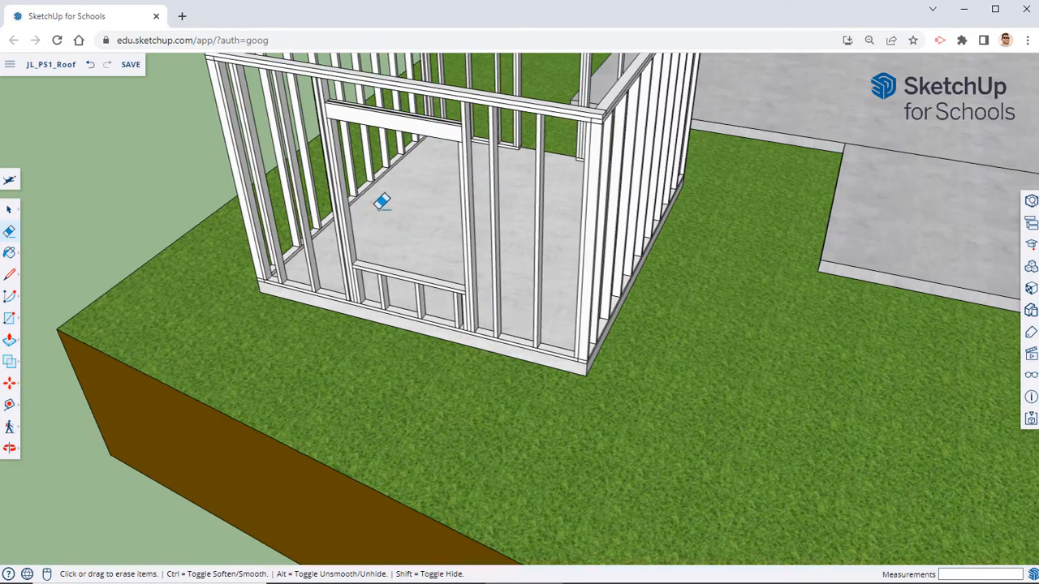
pyautogui.moveTo(425, 237); pyautogui.dragTo(147, 334, button='middle')
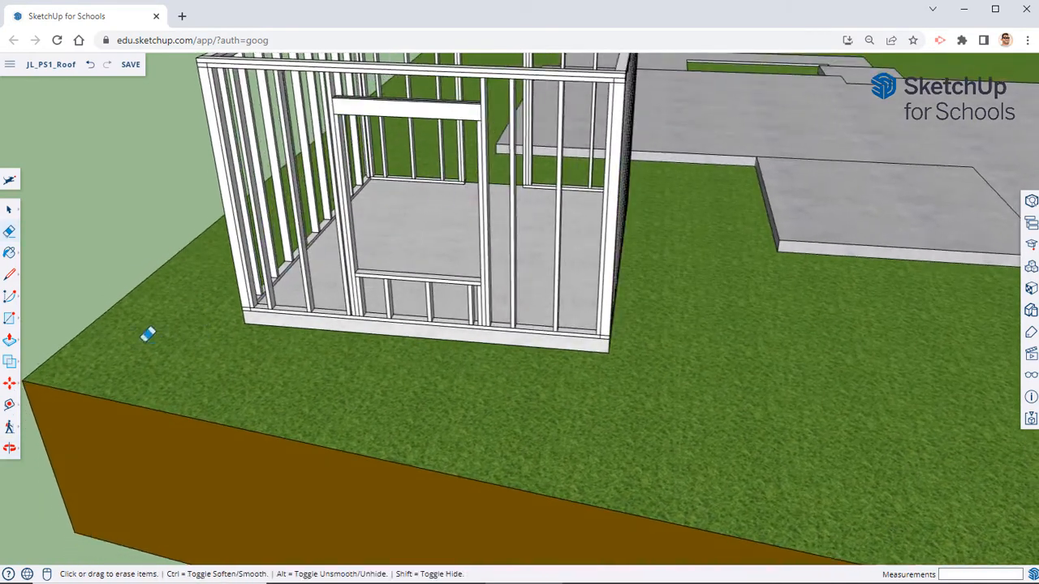
# Place vertical guides along the edges of the three short studs below the window sill
pyautogui.click(16, 406)
pyautogui.moveTo(114, 371); pyautogui.dragTo(430, 395, button='middle')
pyautogui.scroll(3, 430, 395)
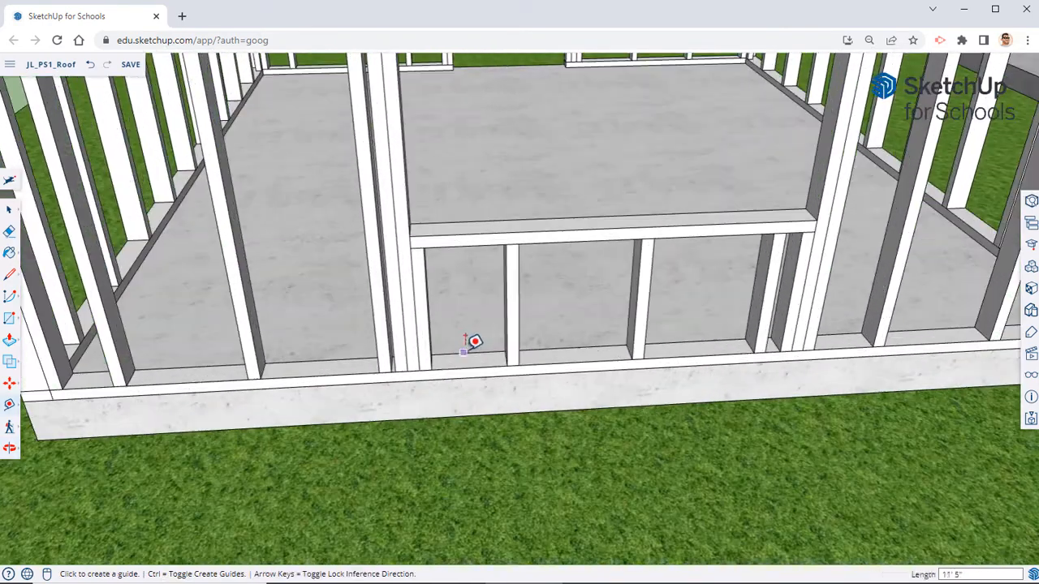
pyautogui.click(514, 277)
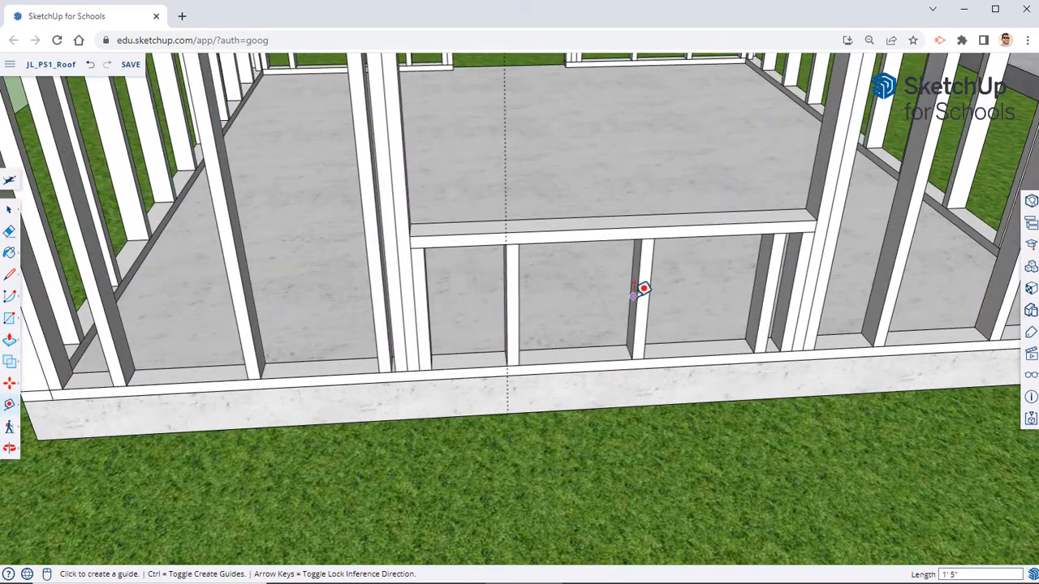
pyautogui.click(639, 297)
pyautogui.moveTo(660, 297); pyautogui.dragTo(581, 457, button='middle')
pyautogui.scroll(-5, 464, 195)
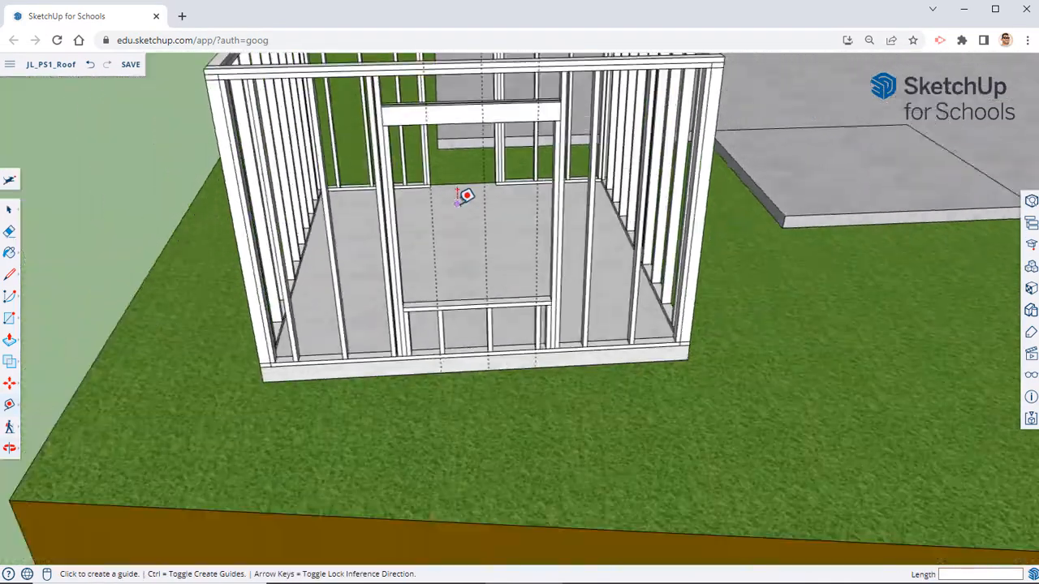
# Copy a short stud from above the doorway header onto the window header, aligned with the first guide
pyautogui.moveTo(464, 195); pyautogui.dragTo(480, 304, button='middle')
pyautogui.press('space')
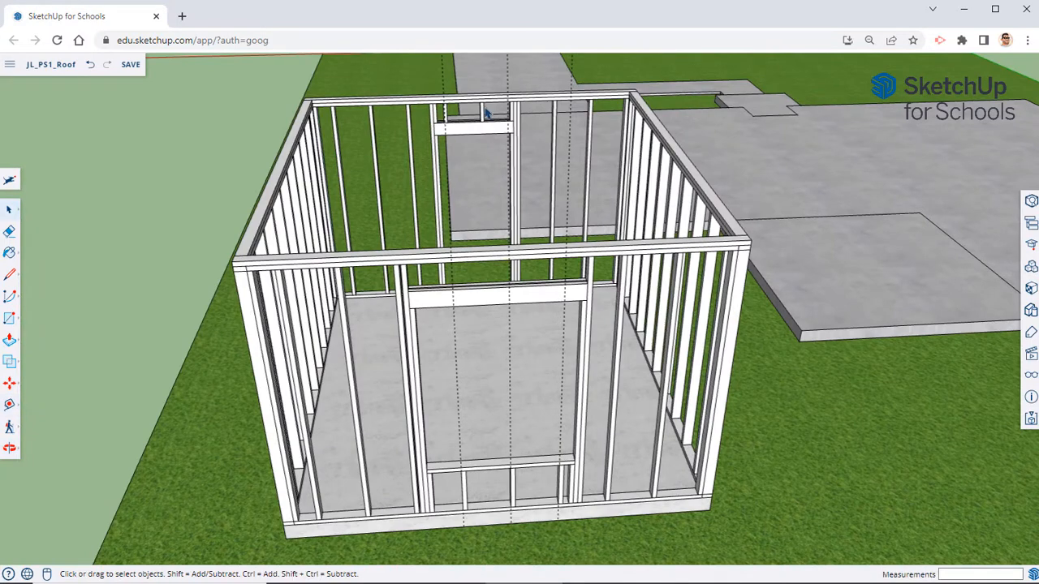
pyautogui.click(8, 384)
pyautogui.scroll(5, 497, 79)
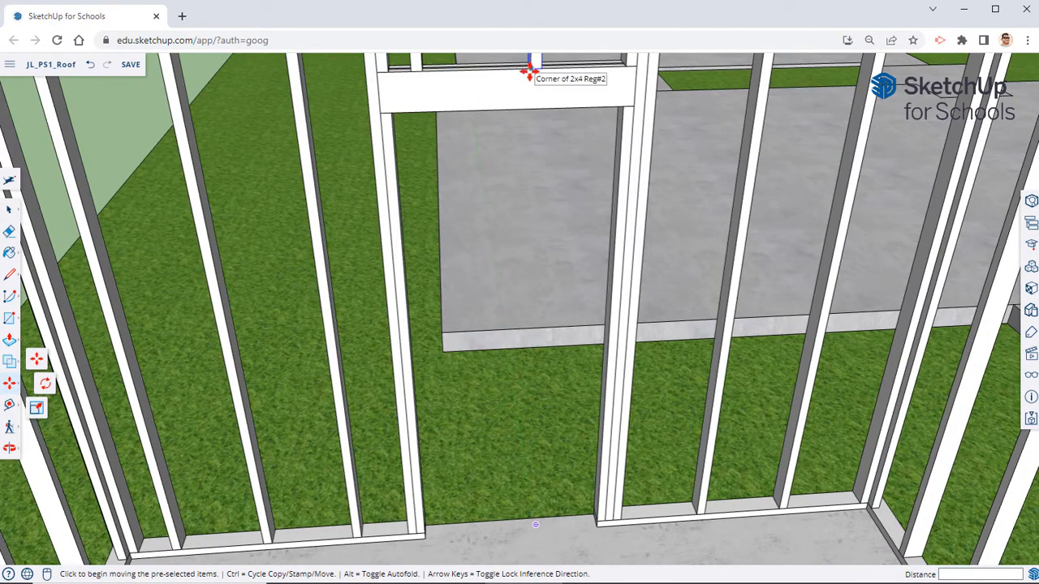
pyautogui.click(528, 80)
pyautogui.moveTo(527, 84); pyautogui.dragTo(487, 181, button='middle')
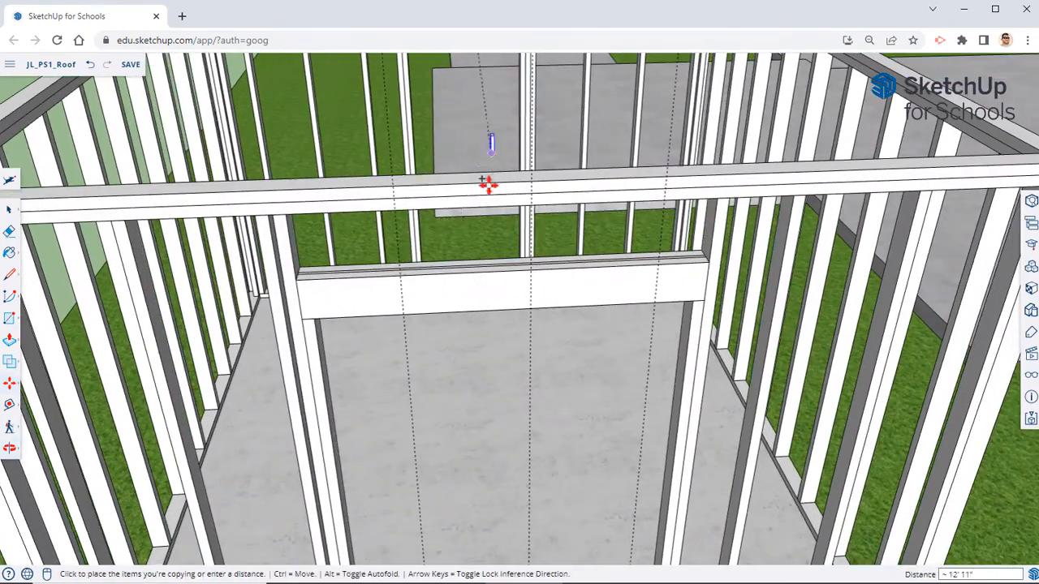
pyautogui.scroll(2, 395, 279)
pyautogui.scroll(-1, 456, 262)
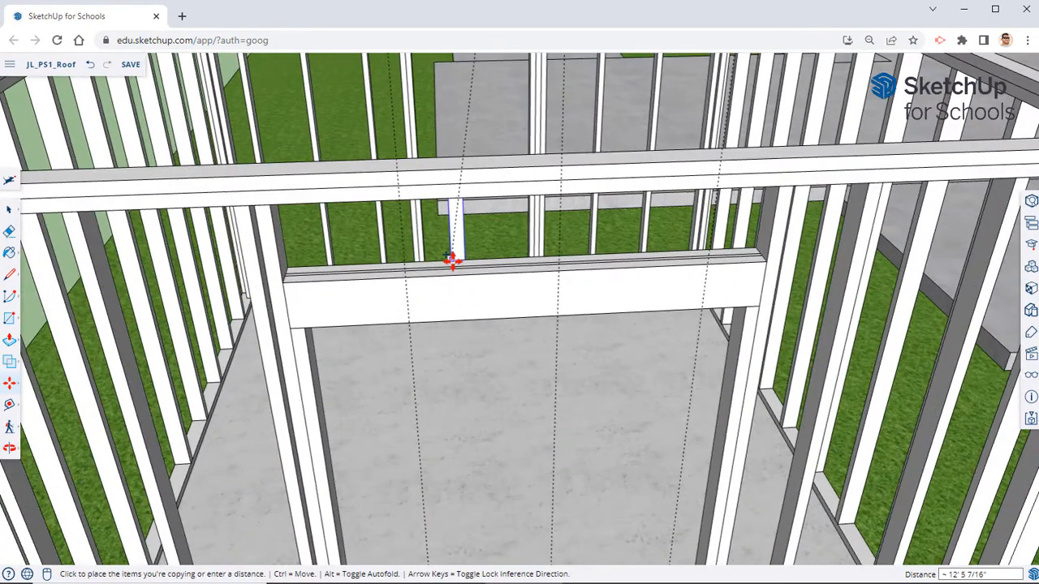
pyautogui.moveTo(452, 263); pyautogui.dragTo(469, 223, button='middle')
pyautogui.scroll(2, 460, 225)
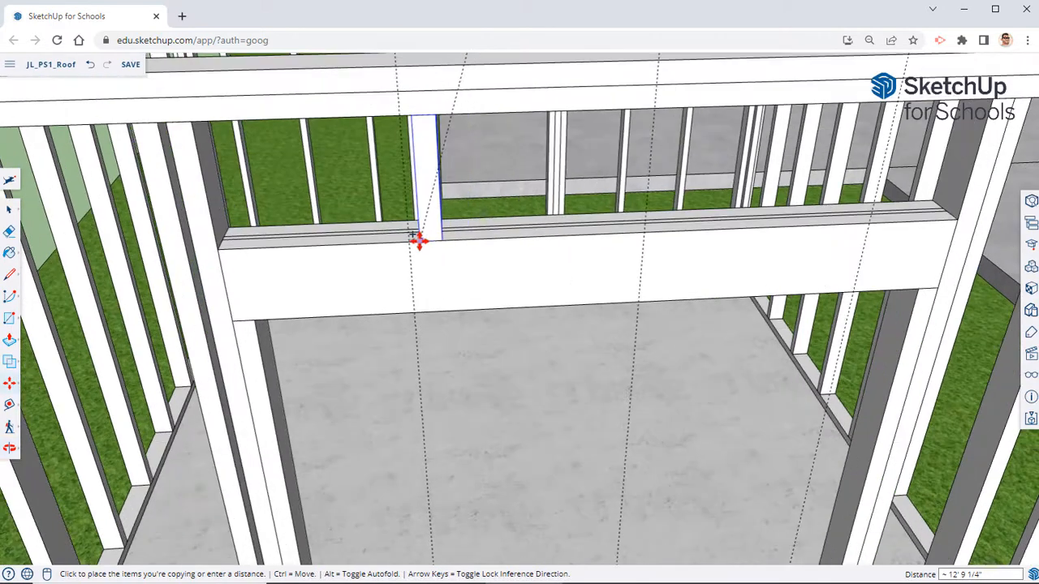
pyautogui.click(431, 237)
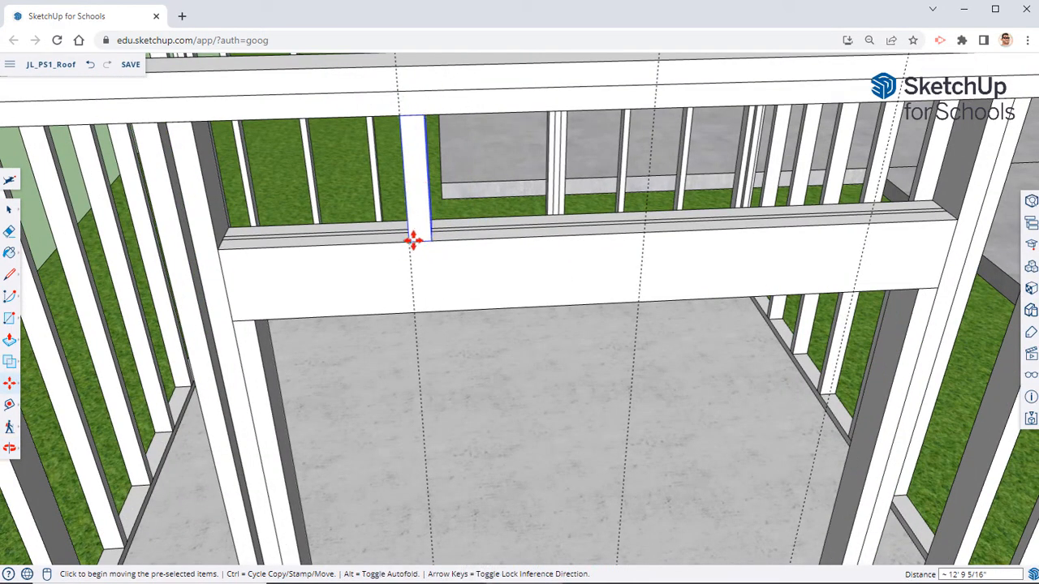
# Copy the short stud along the window header to the second and third guides
pyautogui.click(409, 237)
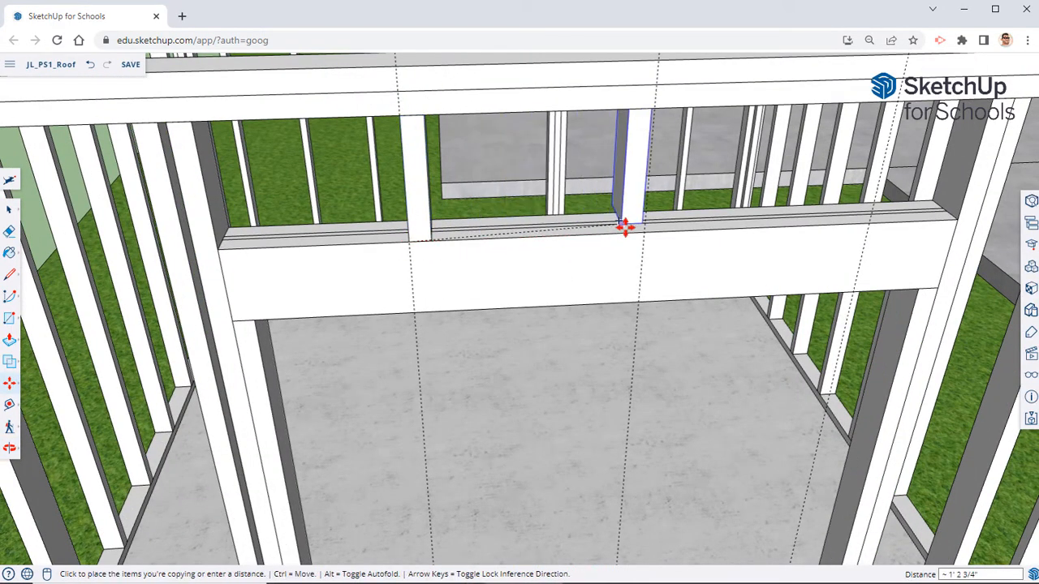
pyautogui.click(641, 233)
pyautogui.moveTo(641, 232); pyautogui.dragTo(543, 251, button='middle')
pyautogui.click(526, 240)
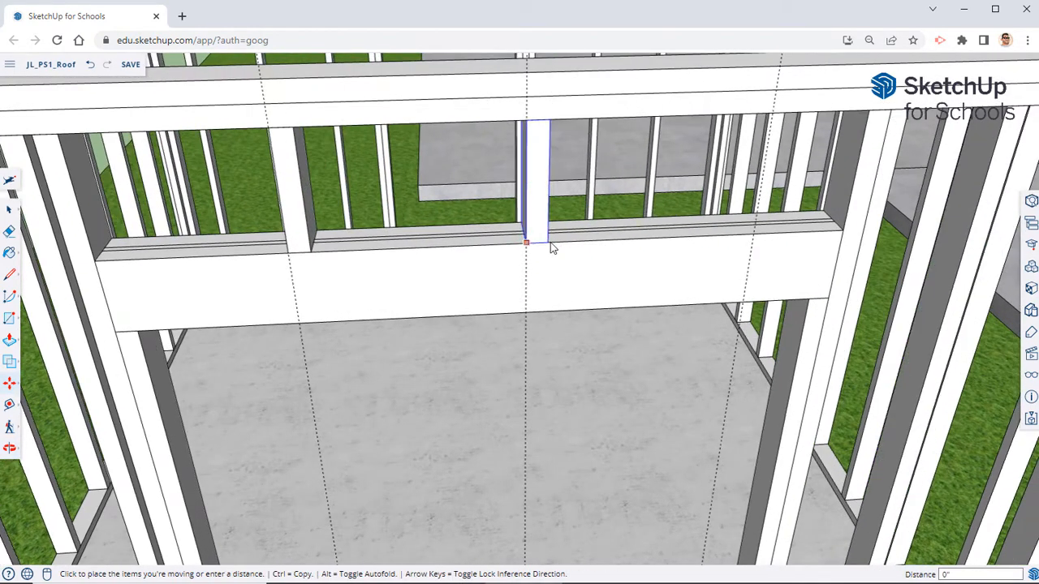
pyautogui.click(747, 241)
pyautogui.moveTo(746, 241); pyautogui.dragTo(362, 7, button='middle')
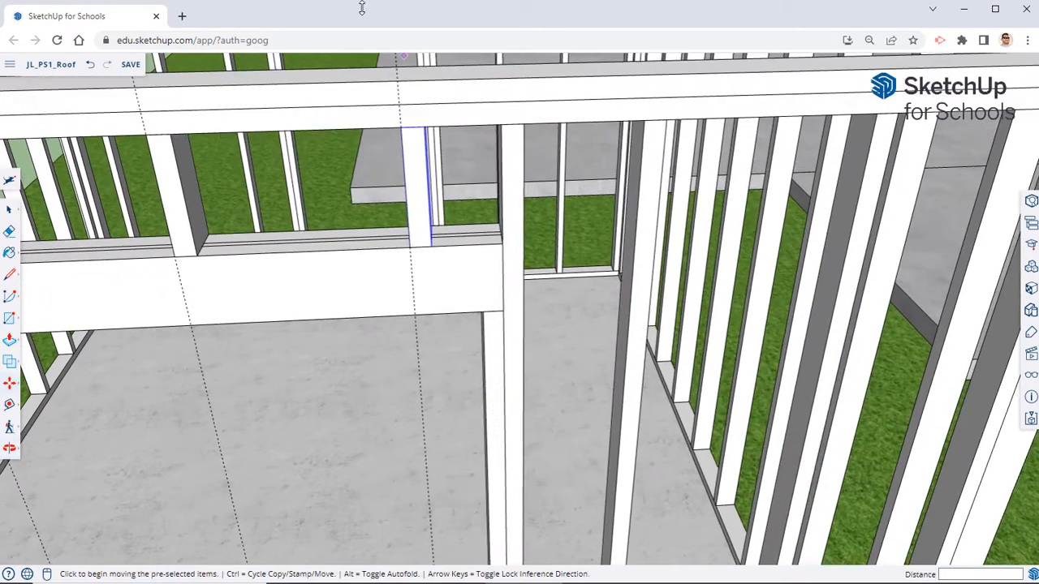
# Copy the short stud to the right and left ends of the window header, 4' 1 1/2" apart
pyautogui.click(430, 241)
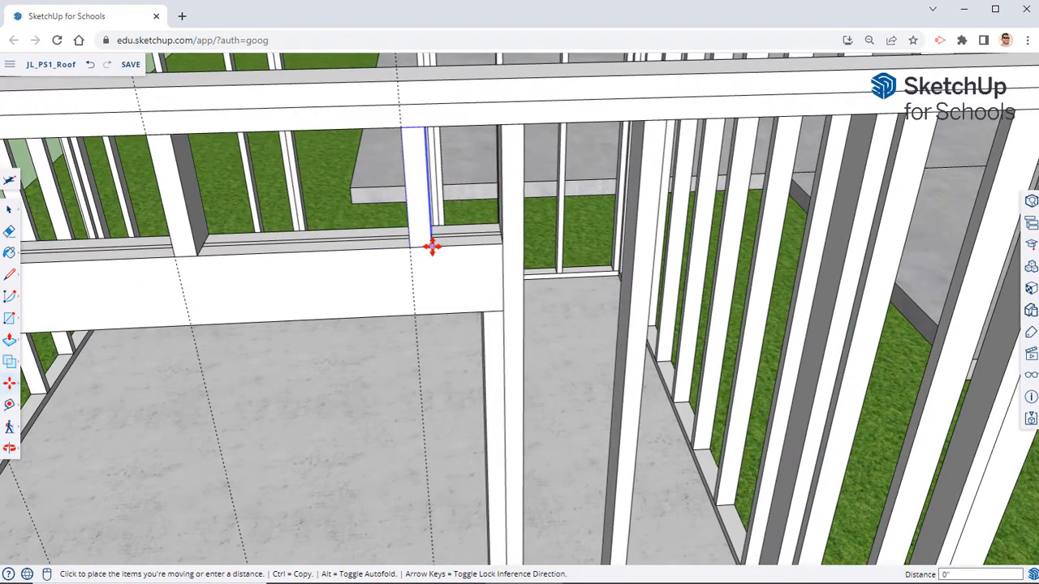
pyautogui.click(502, 245)
pyautogui.moveTo(463, 243); pyautogui.dragTo(696, 246, button='middle')
pyautogui.press('ctrl')
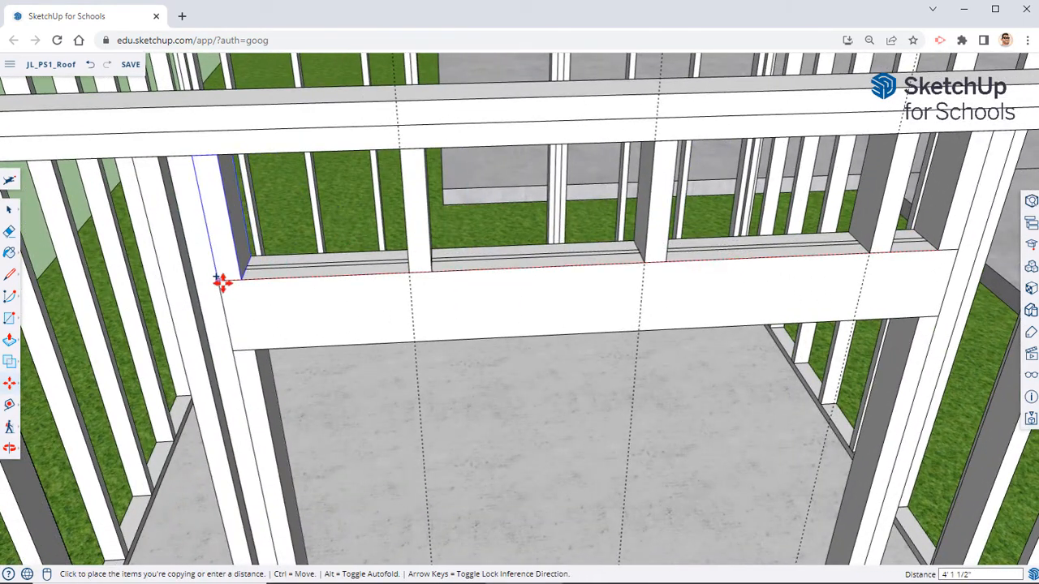
pyautogui.press('Escape')
pyautogui.moveTo(401, 343); pyautogui.dragTo(118, 144, button='middle')
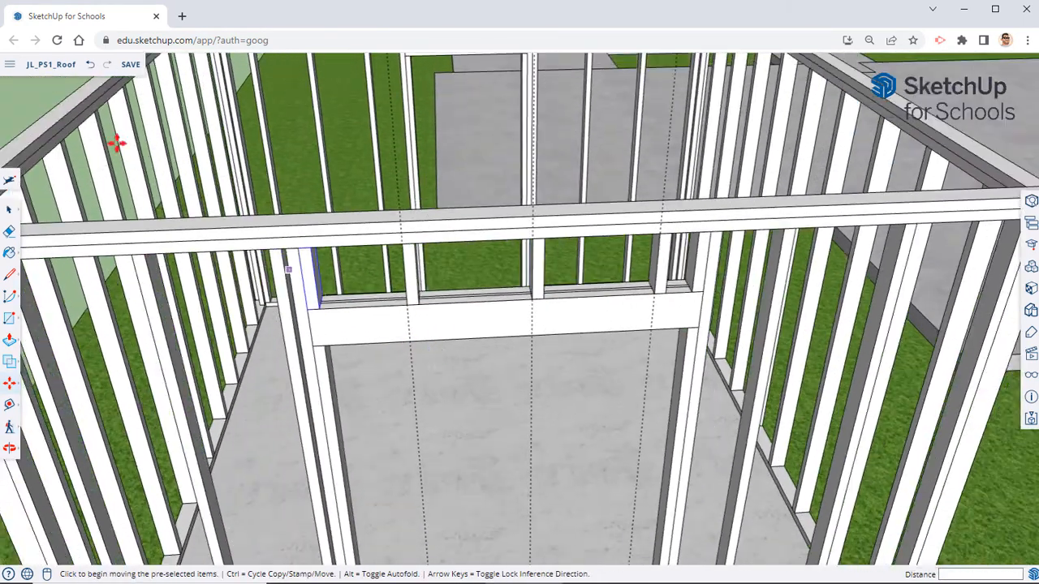
# Erase the three vertical guides running through the window opening
pyautogui.click(9, 230)
pyautogui.scroll(-5, 256, 253)
pyautogui.click(273, 81)
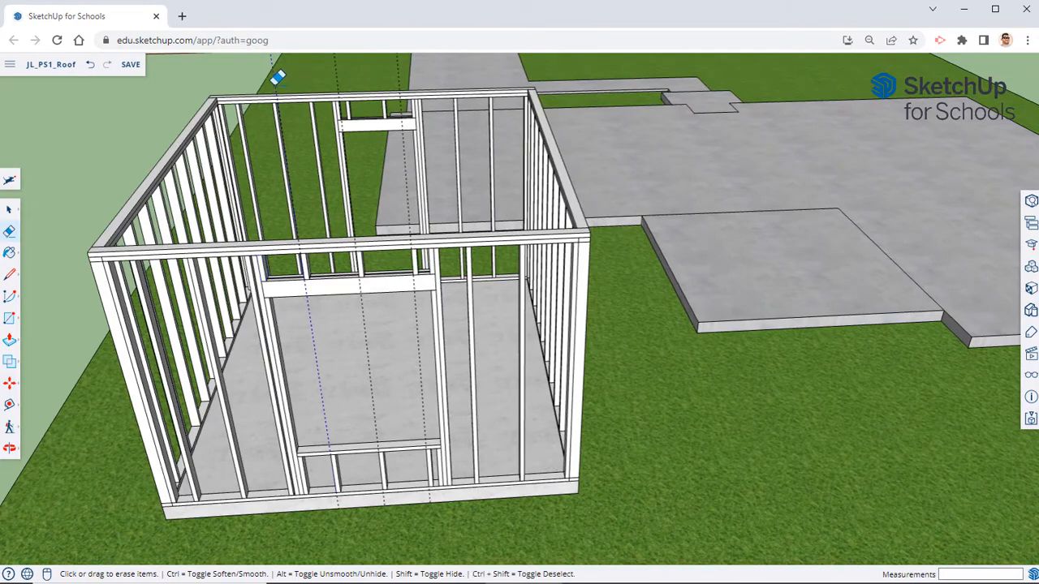
pyautogui.click(337, 79)
pyautogui.click(397, 72)
# Measure the window opening's width between the trimmers and its height from the sill to the header
pyautogui.moveTo(394, 74)
pyautogui.mouseDown(button='middle')
pyautogui.moveTo(357, 287)
pyautogui.moveTo(395, 260)
pyautogui.moveTo(382, 268)
pyautogui.mouseUp(button='middle')
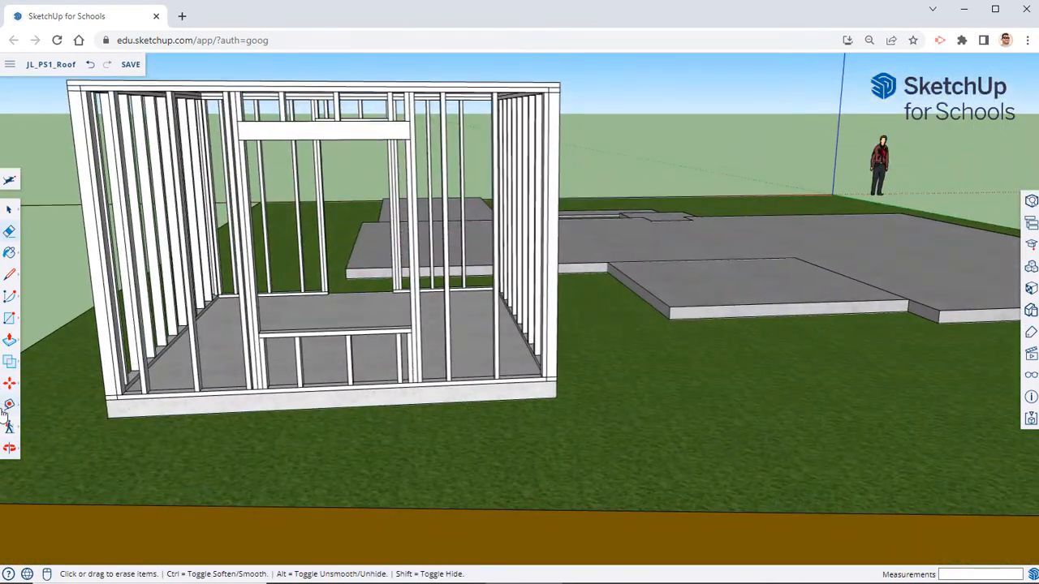
pyautogui.click(9, 404)
pyautogui.moveTo(281, 248); pyautogui.dragTo(292, 300, button='middle')
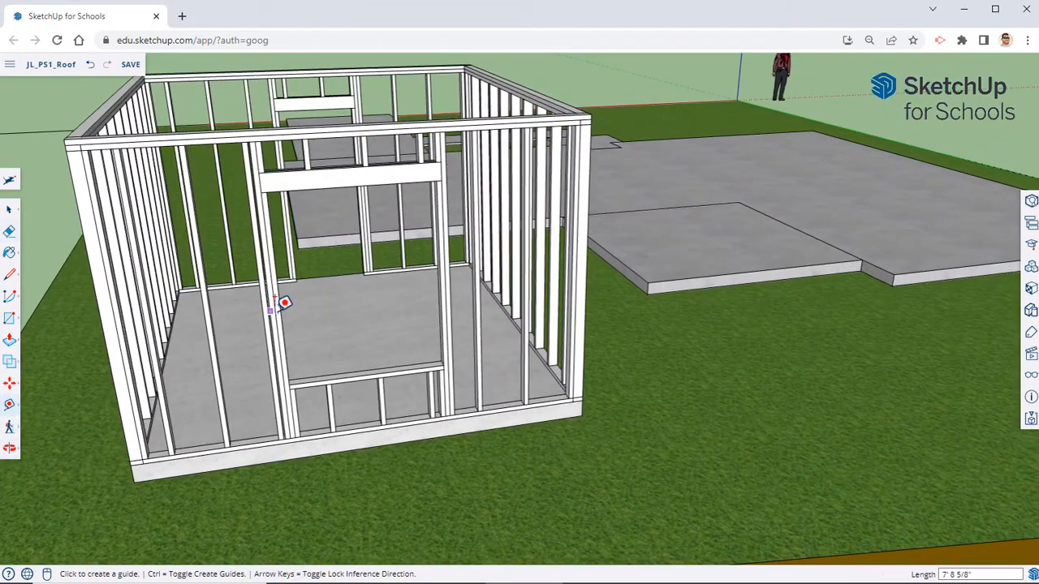
pyautogui.click(281, 309)
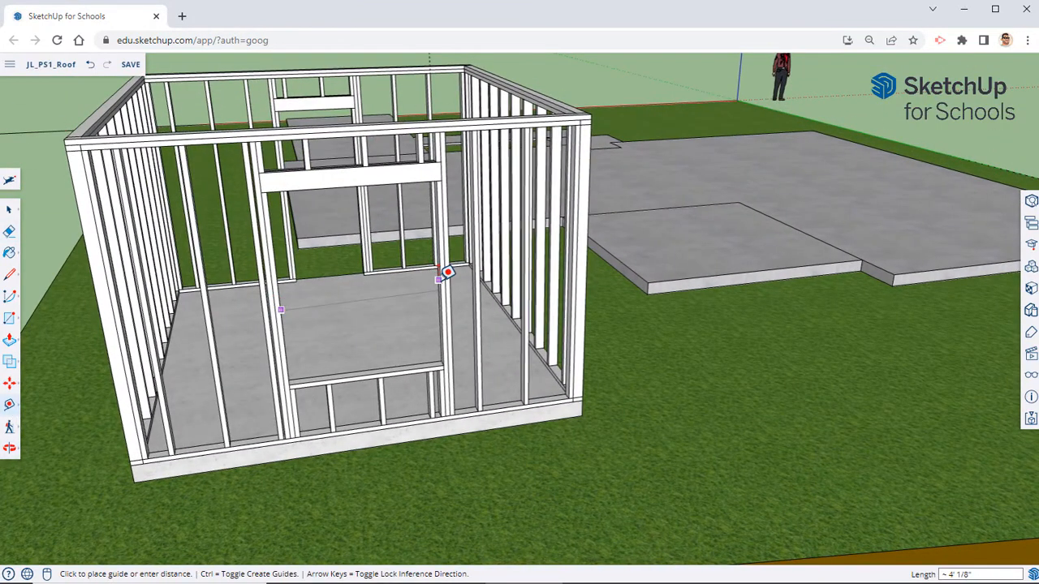
pyautogui.scroll(5, 439, 284)
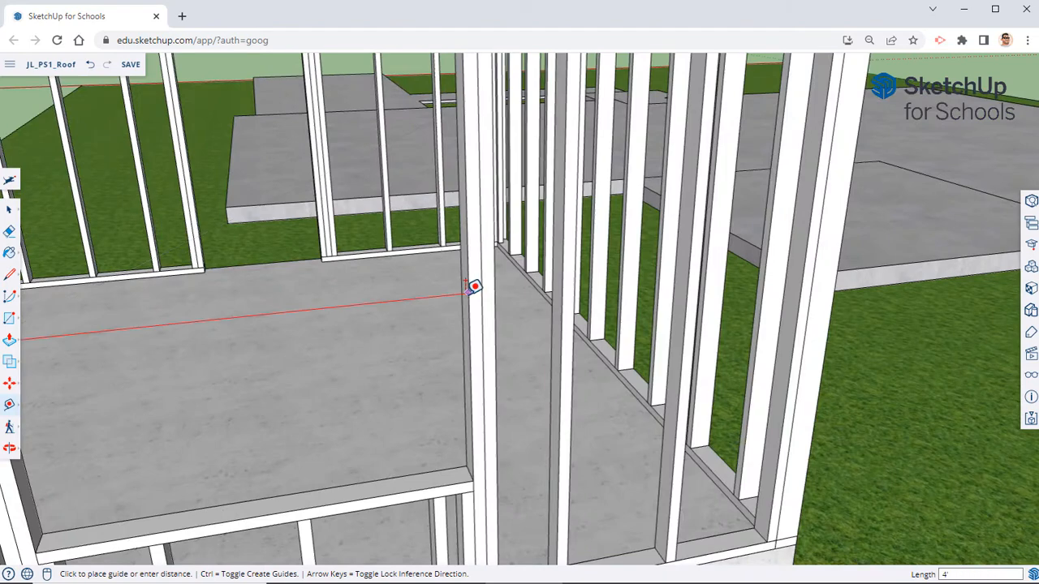
pyautogui.click(472, 288)
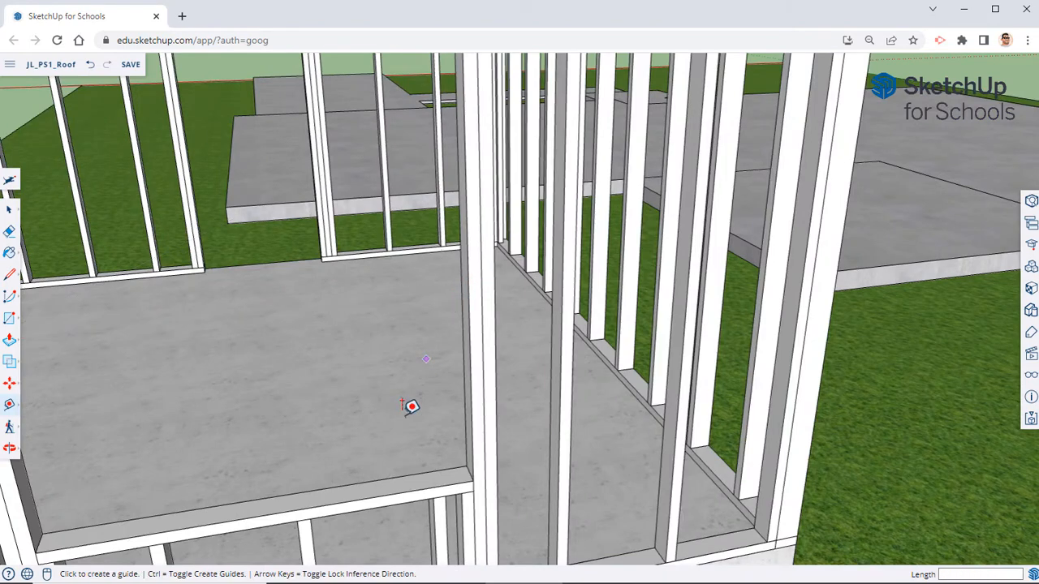
pyautogui.click(388, 485)
pyautogui.scroll(-5, 373, 406)
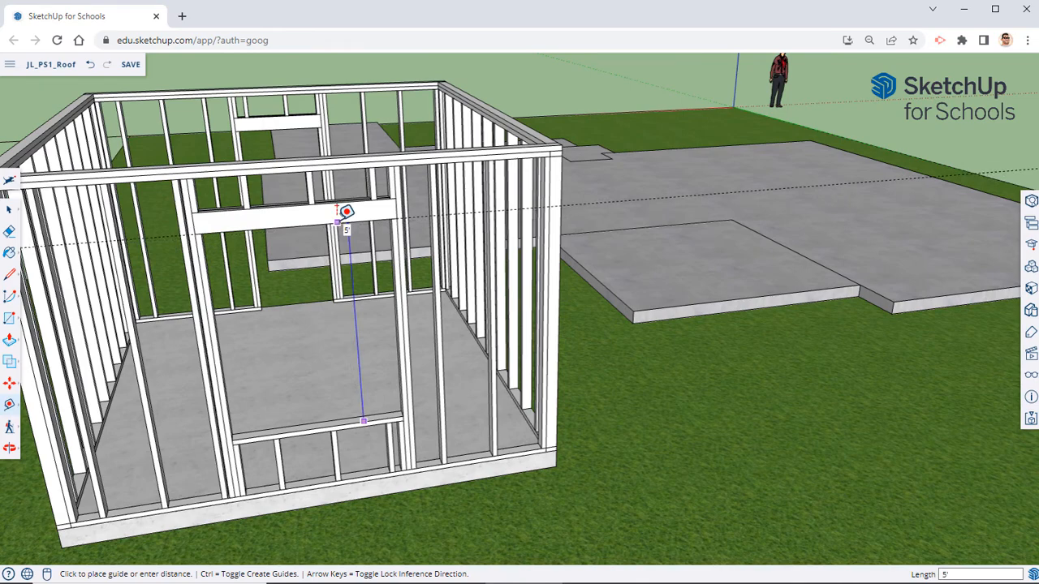
pyautogui.moveTo(347, 212); pyautogui.dragTo(165, 184, button='middle')
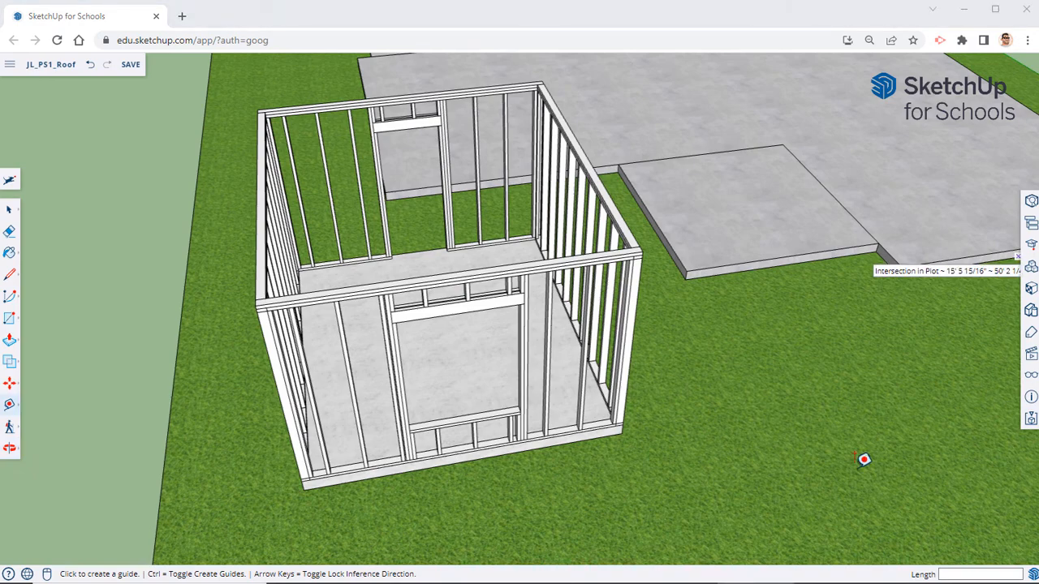
# Place a vertical guide on the adjoining long wall, offset from the edge of its corner stud
pyautogui.moveTo(679, 330); pyautogui.dragTo(396, 257, button='middle')
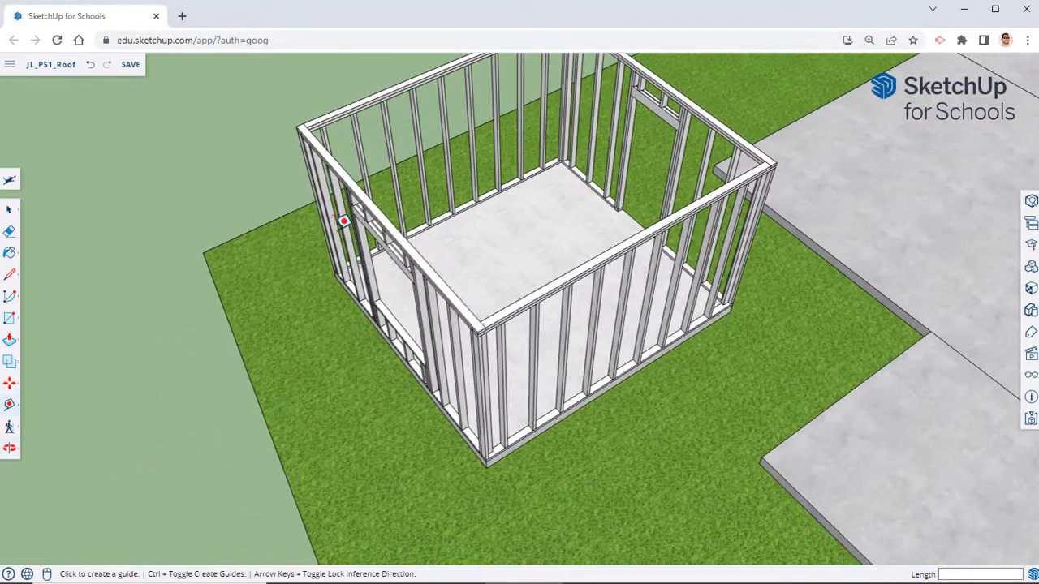
pyautogui.click(9, 407)
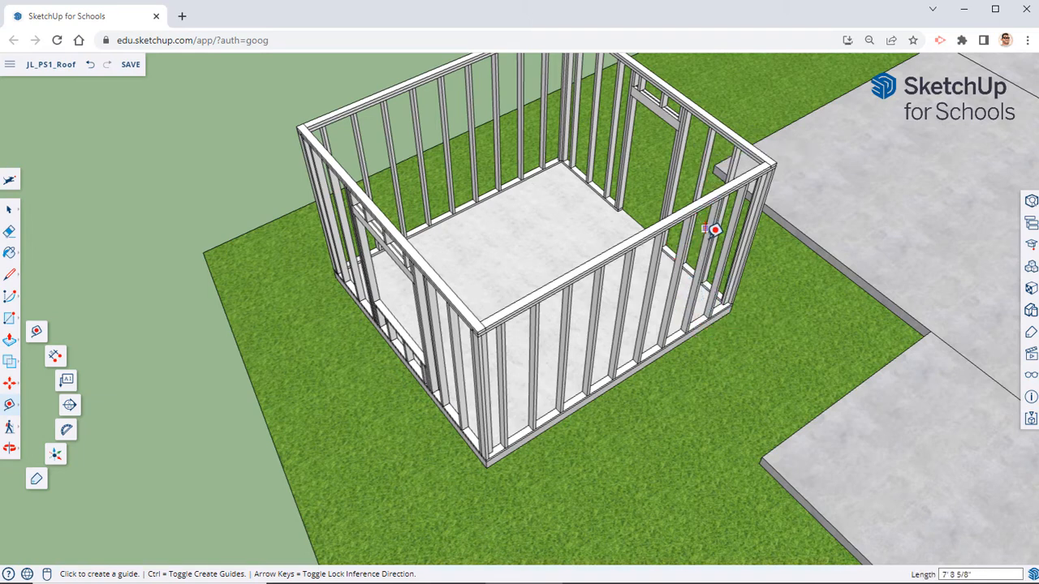
pyautogui.moveTo(719, 274); pyautogui.dragTo(20, 385, button='middle')
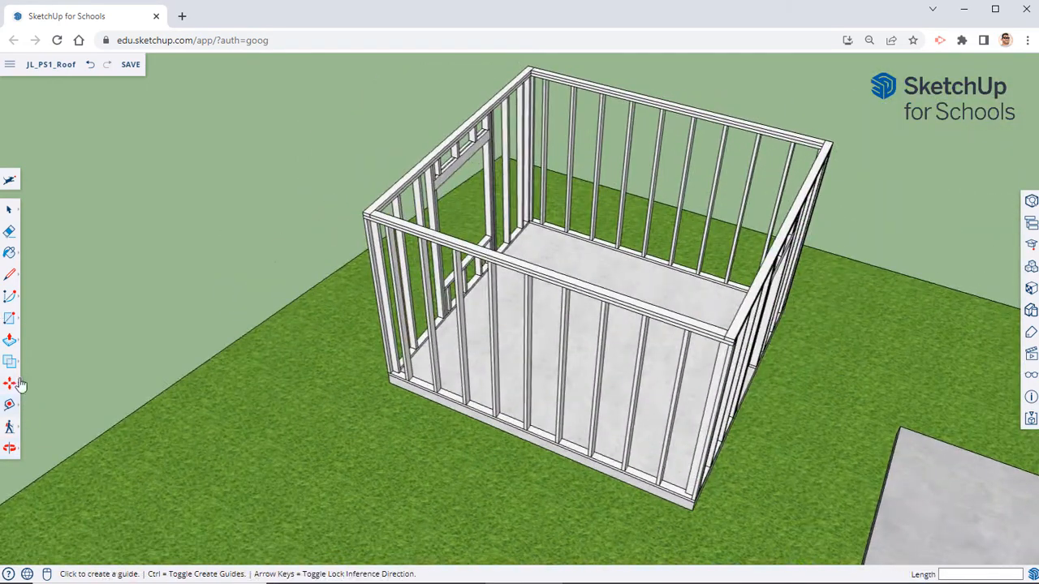
pyautogui.moveTo(752, 393); pyautogui.dragTo(658, 391, button='middle')
pyautogui.scroll(2, 658, 395)
pyautogui.moveTo(633, 439); pyautogui.dragTo(629, 390, button='middle')
pyautogui.scroll(2, 617, 391)
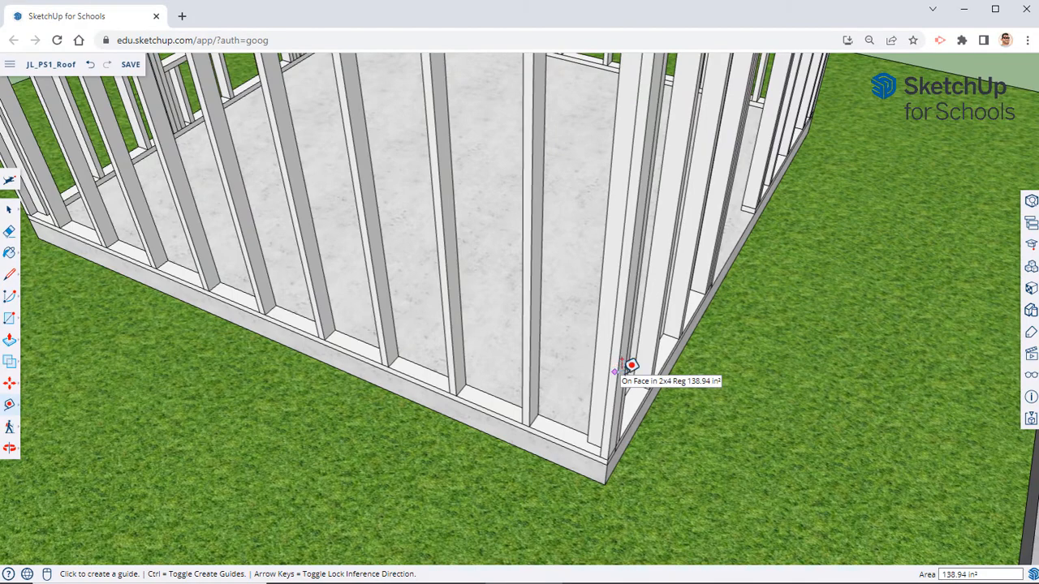
pyautogui.click(625, 365)
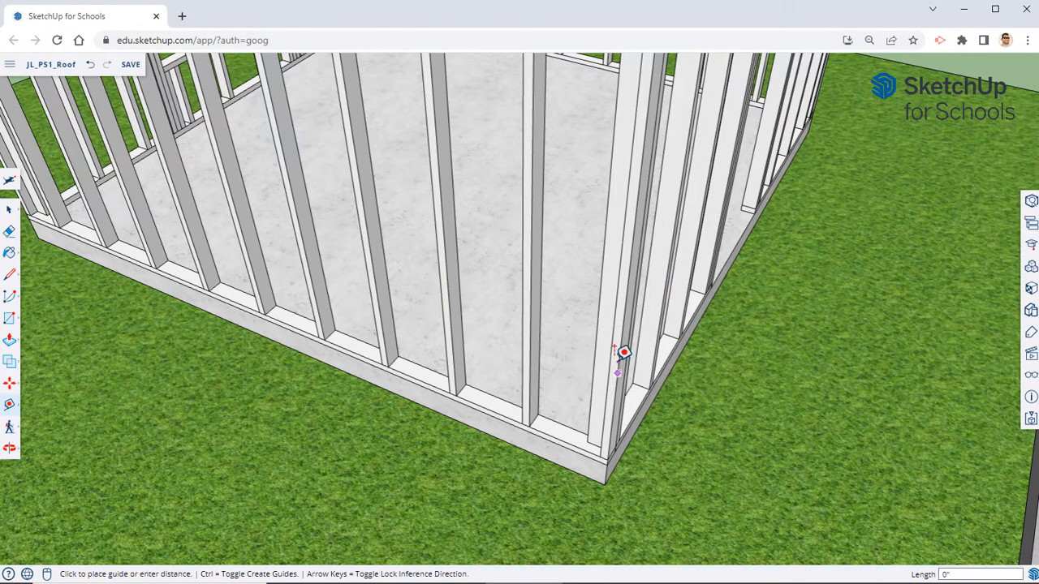
pyautogui.click(457, 327)
# Copy the wall stud nearest the new guide 5 3/4" along the bottom plate to the guide's other side
pyautogui.moveTo(434, 329); pyautogui.dragTo(591, 333, button='middle')
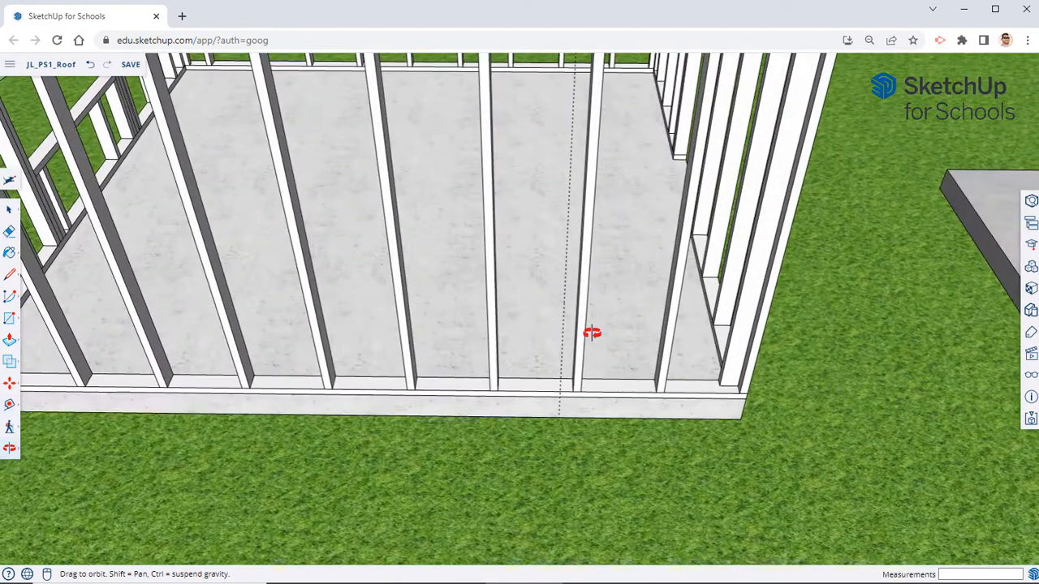
pyautogui.moveTo(568, 390); pyautogui.dragTo(611, 334, button='middle')
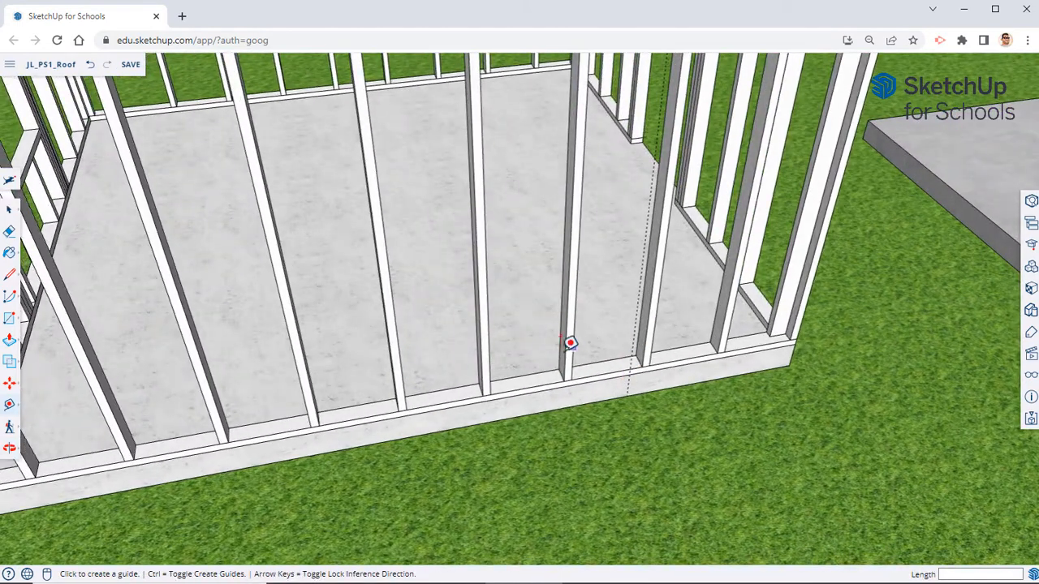
pyautogui.scroll(10, 641, 357)
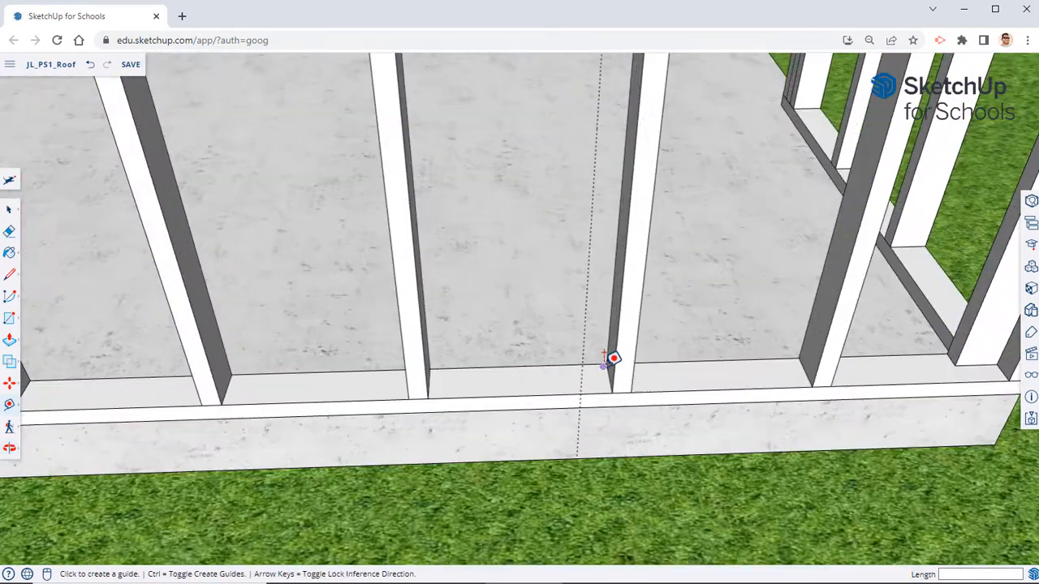
pyautogui.scroll(-3, 210, 312)
pyautogui.press('space')
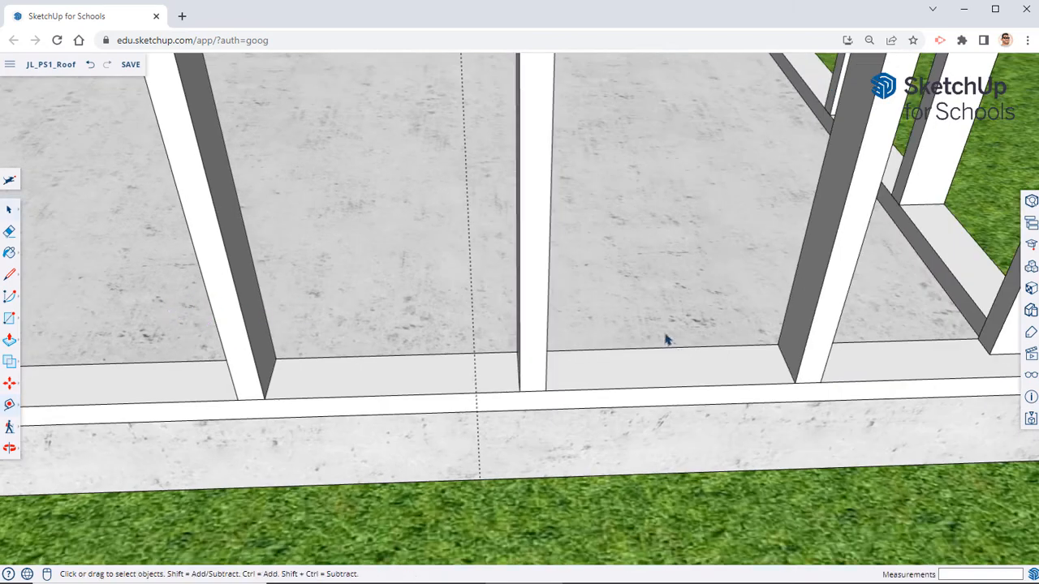
pyautogui.click(532, 283)
pyautogui.scroll(-3, 508, 306)
pyautogui.moveTo(509, 306); pyautogui.dragTo(536, 339, button='middle')
pyautogui.click(10, 384)
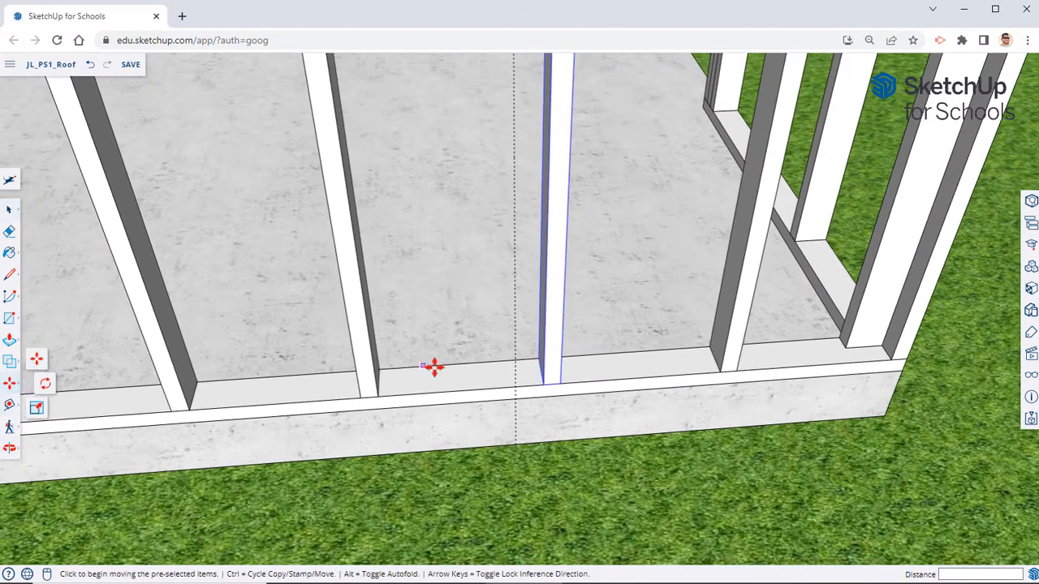
pyautogui.click(539, 382)
pyautogui.press('ctrl')
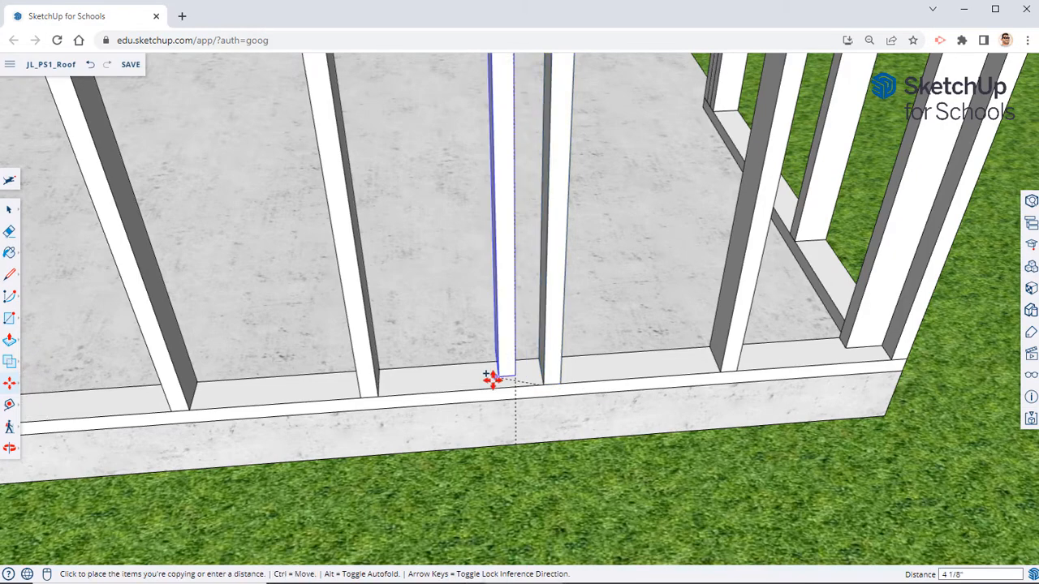
pyautogui.click(475, 392)
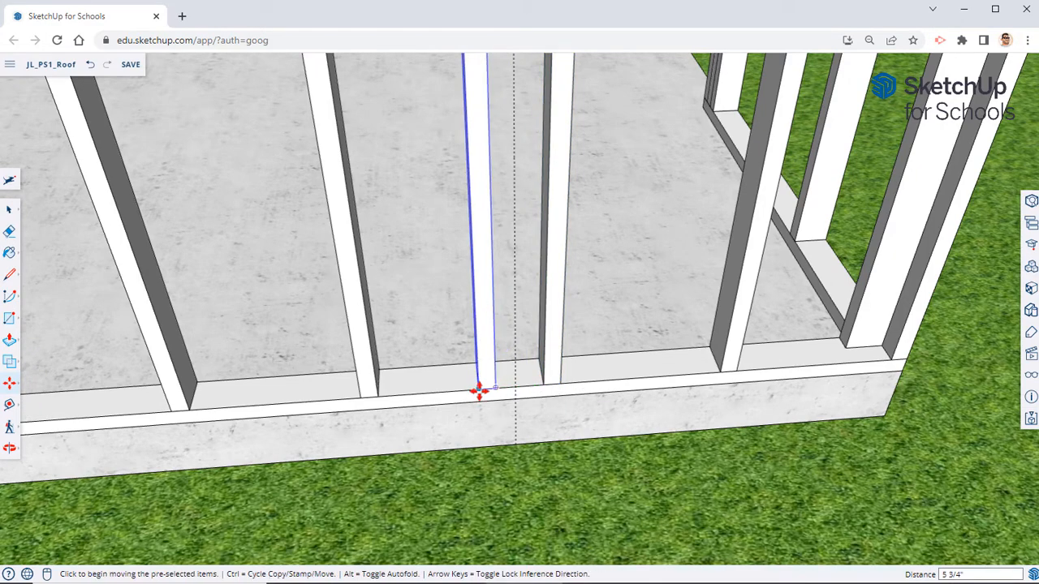
# Move the copied stud out of the wall and rotate it 90° about its vertical axis
pyautogui.click(479, 391)
pyautogui.moveTo(490, 506); pyautogui.dragTo(662, 442, button='middle')
pyautogui.click(673, 416)
pyautogui.scroll(-3, 623, 390)
pyautogui.moveTo(619, 346); pyautogui.dragTo(568, 505, button='middle')
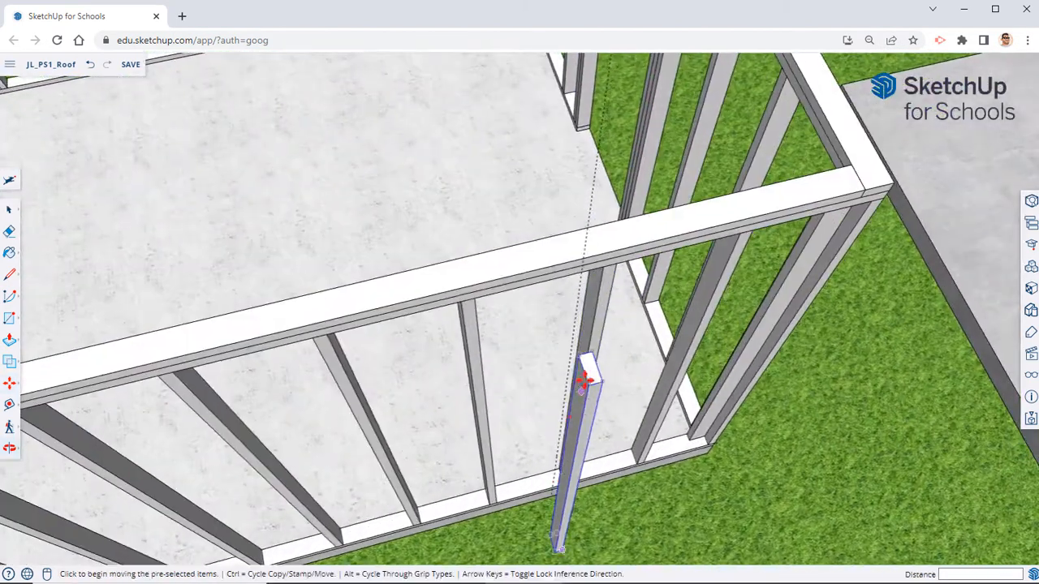
pyautogui.scroll(2, 588, 358)
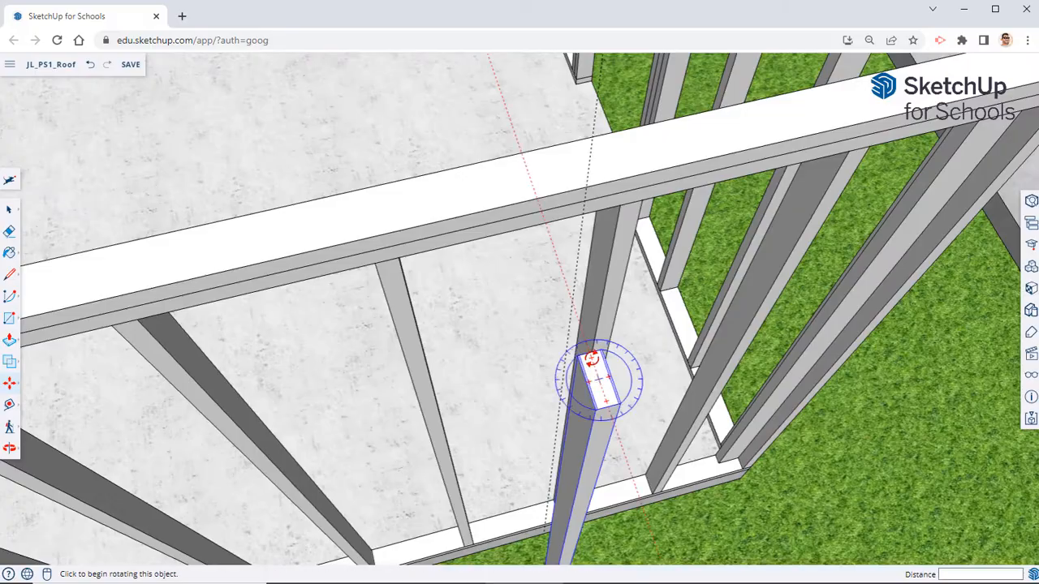
pyautogui.click(592, 357)
pyautogui.click(638, 372)
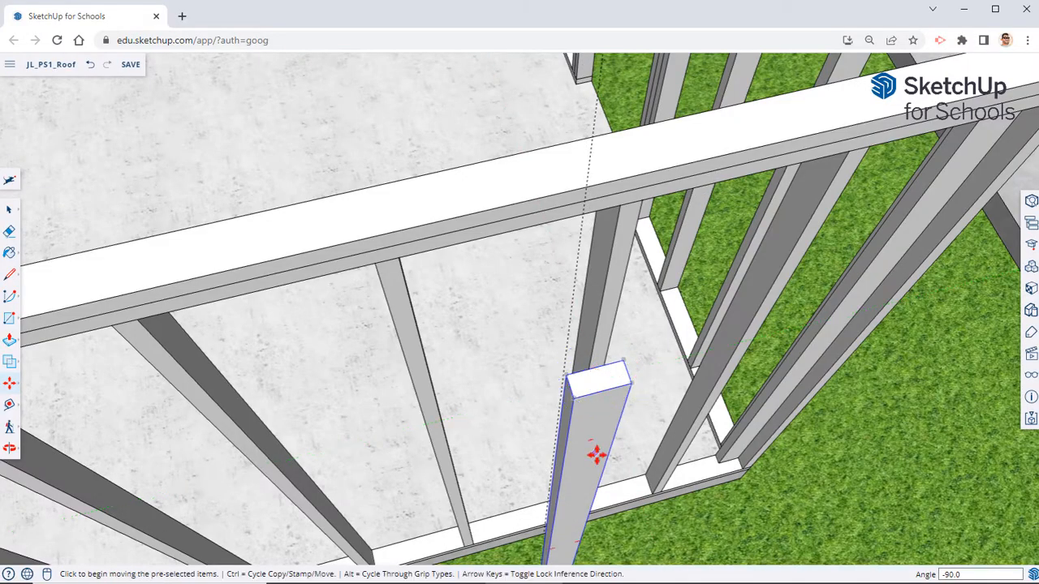
# Move the rotated stud back onto the long wall's bottom plate and center its bottom edge on the vertical guide
pyautogui.moveTo(595, 457); pyautogui.dragTo(691, 394, button='middle')
pyautogui.scroll(2, 686, 381)
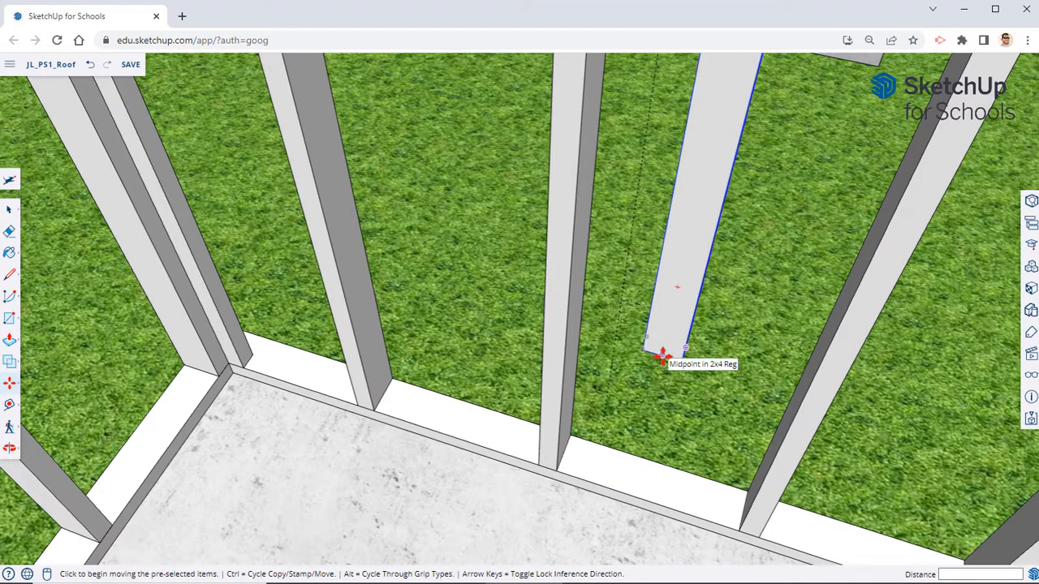
pyautogui.click(662, 357)
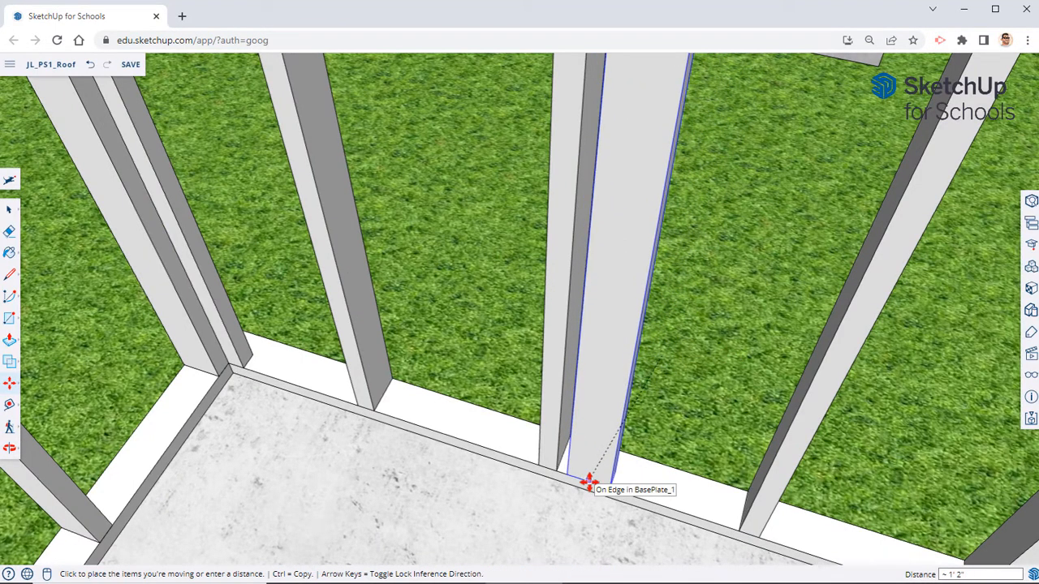
pyautogui.click(587, 483)
pyautogui.moveTo(588, 484); pyautogui.dragTo(52, 448, button='middle')
pyautogui.scroll(3, 53, 449)
pyautogui.moveTo(430, 410); pyautogui.dragTo(434, 346, button='middle')
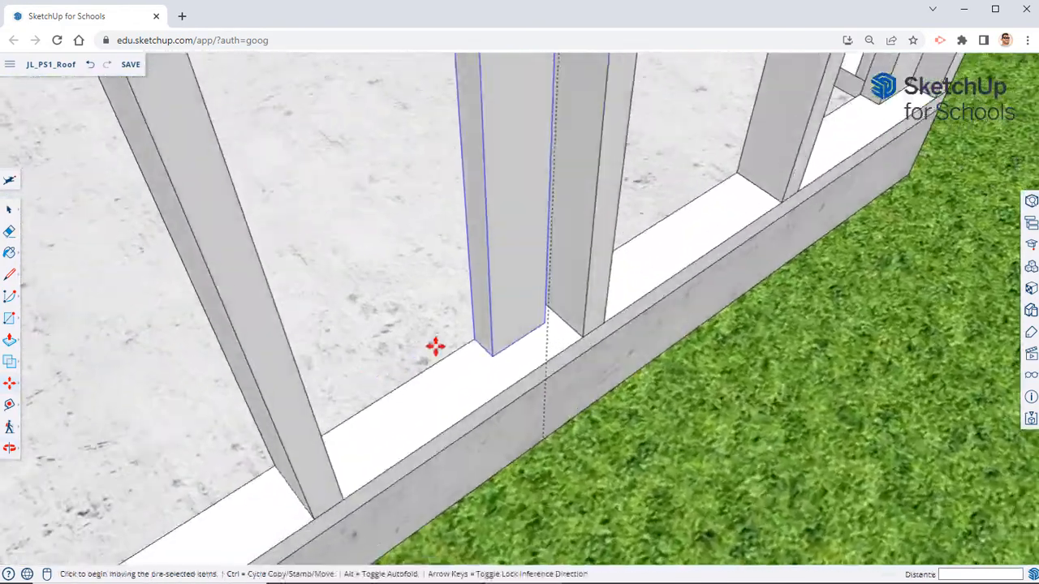
pyautogui.click(518, 336)
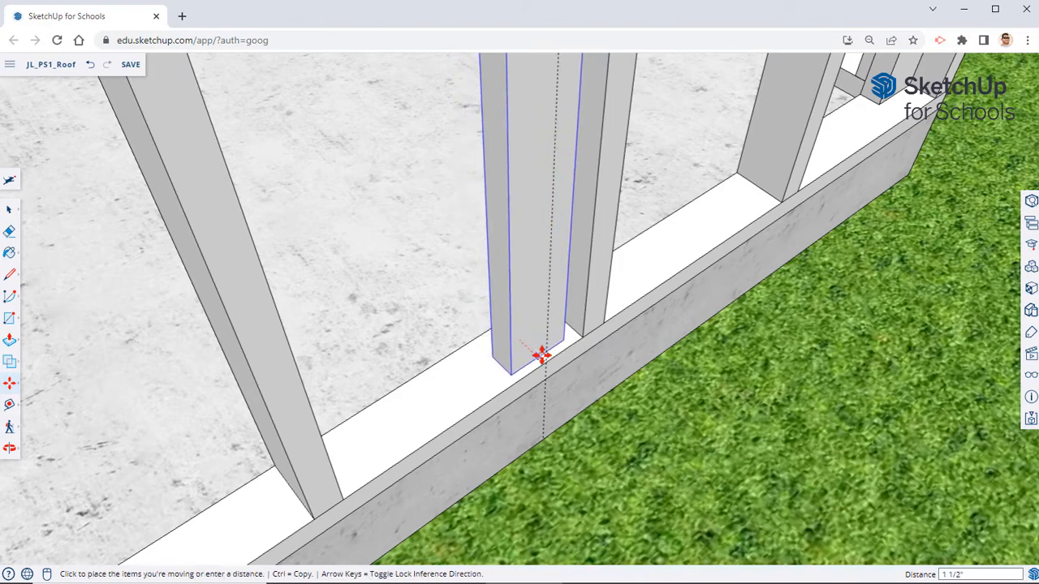
pyautogui.click(546, 360)
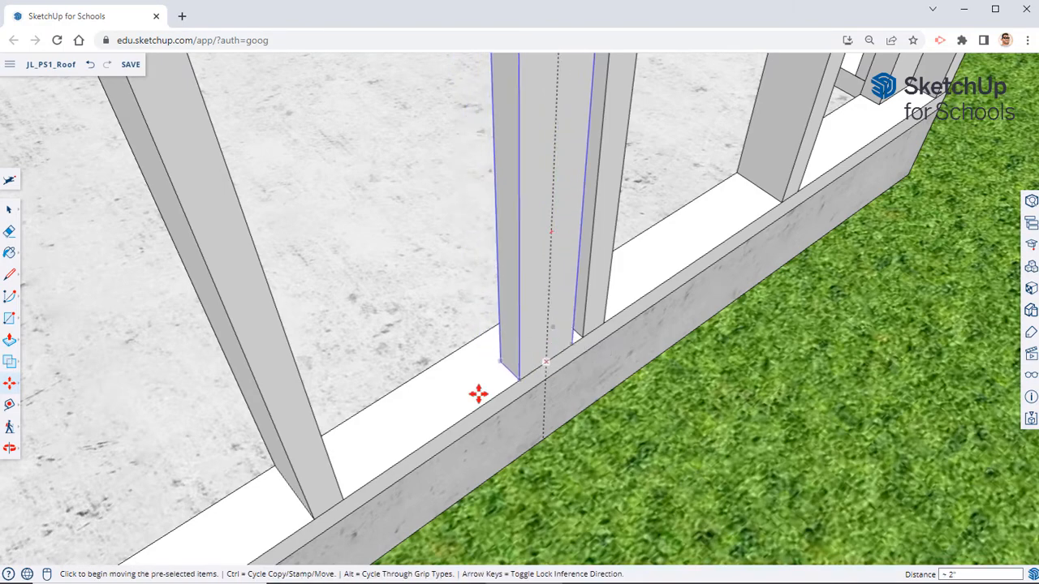
# Shift the rotated stud 2" across the bottom plate so it sits flush with the plate's inner edge
pyautogui.moveTo(422, 411); pyautogui.dragTo(840, 357, button='middle')
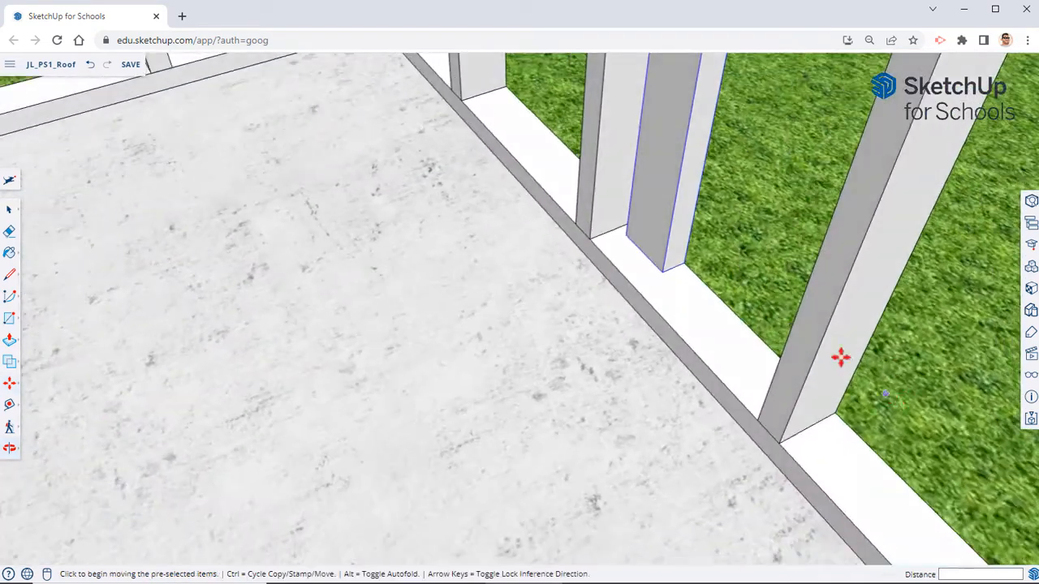
pyautogui.click(663, 272)
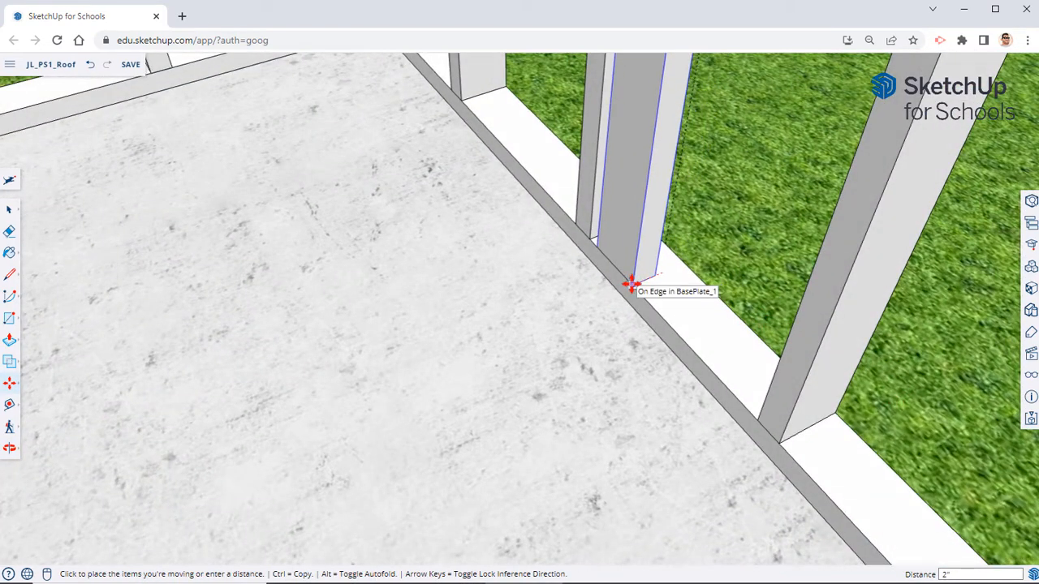
pyautogui.click(630, 284)
pyautogui.moveTo(531, 341); pyautogui.dragTo(559, 413, button='middle')
# Move the neighbouring regular stud 3/4" along the bottom plate so it butts against the rotated stud
pyautogui.press('space')
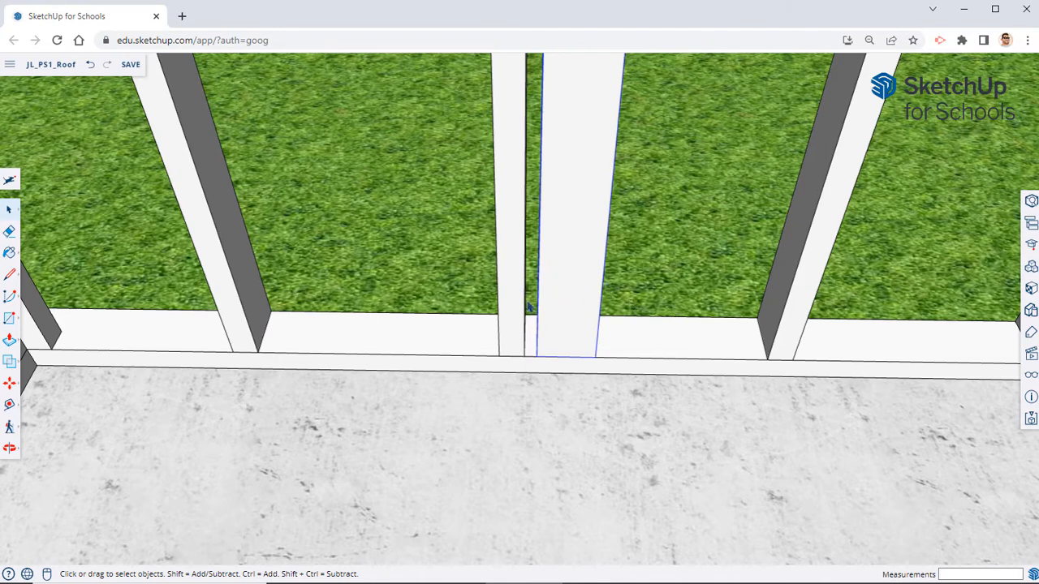
pyautogui.click(502, 307)
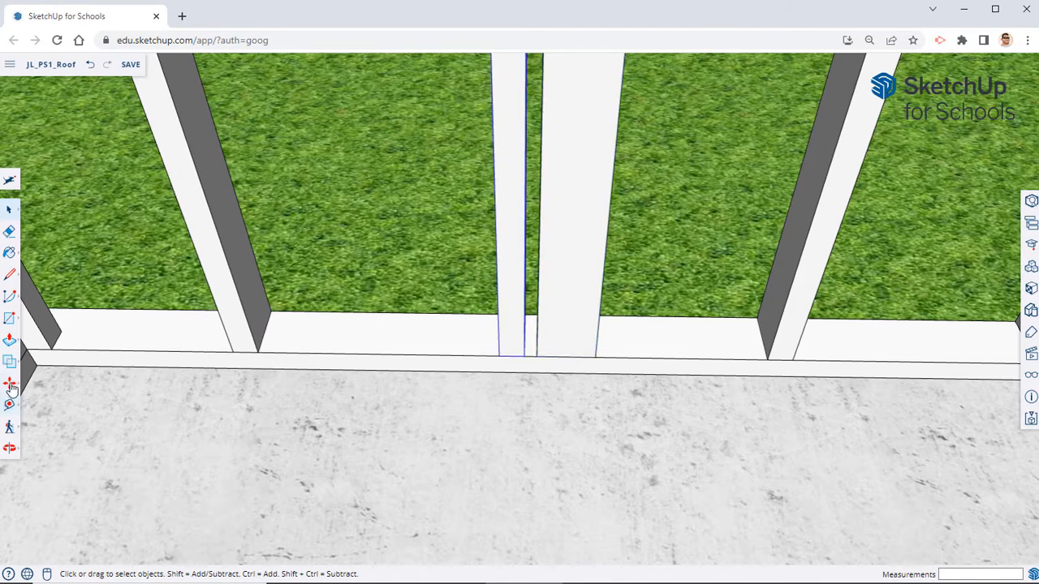
pyautogui.click(10, 385)
pyautogui.scroll(2, 483, 343)
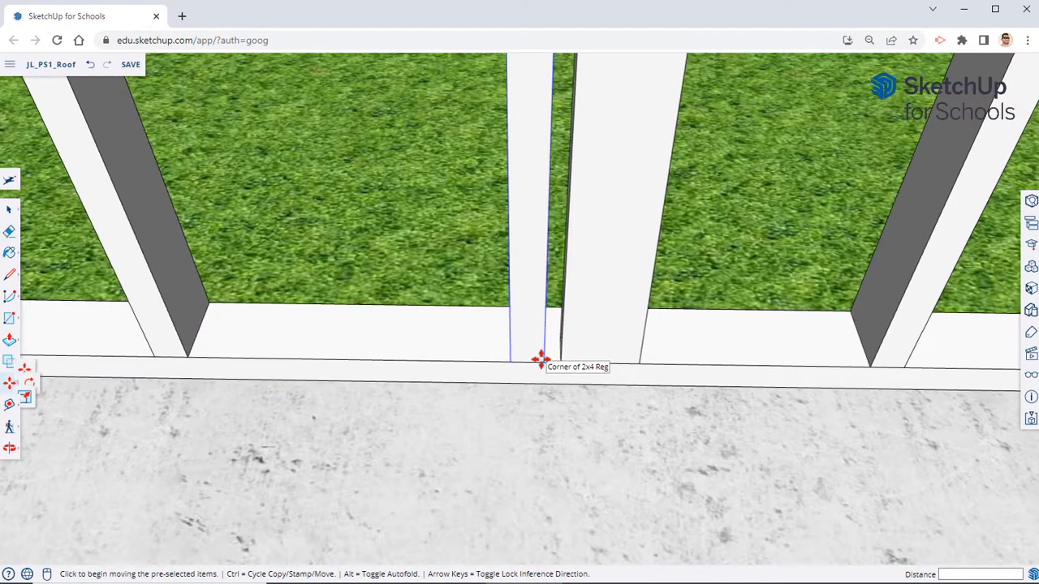
pyautogui.click(541, 362)
pyautogui.click(560, 362)
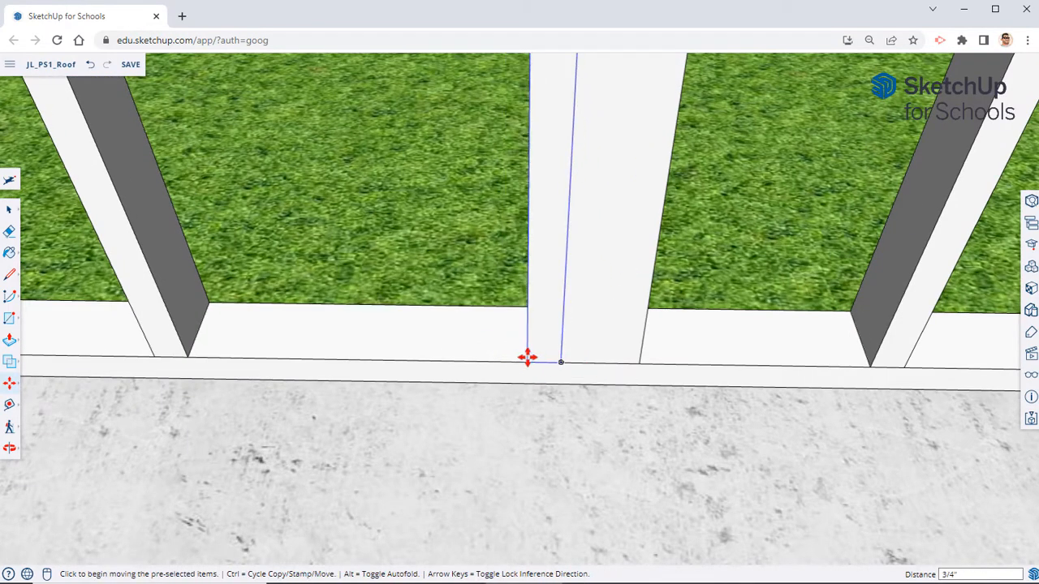
# Copy the moved stud along the plate and set the copy flush against its outer side
pyautogui.click(528, 361)
pyautogui.press('ctrl')
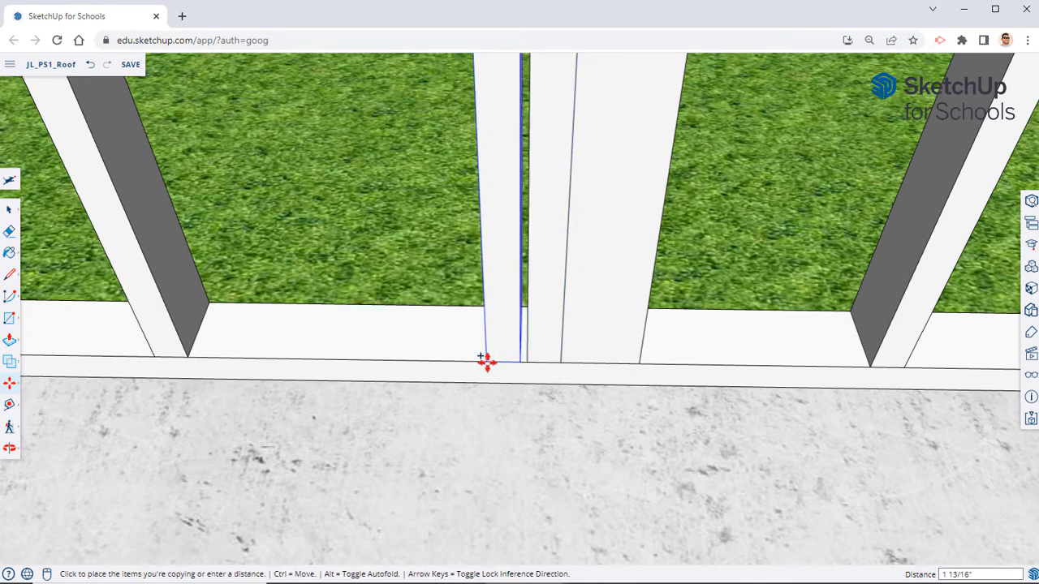
pyautogui.click(485, 362)
pyautogui.click(515, 363)
pyautogui.click(528, 362)
pyautogui.scroll(-2, 534, 366)
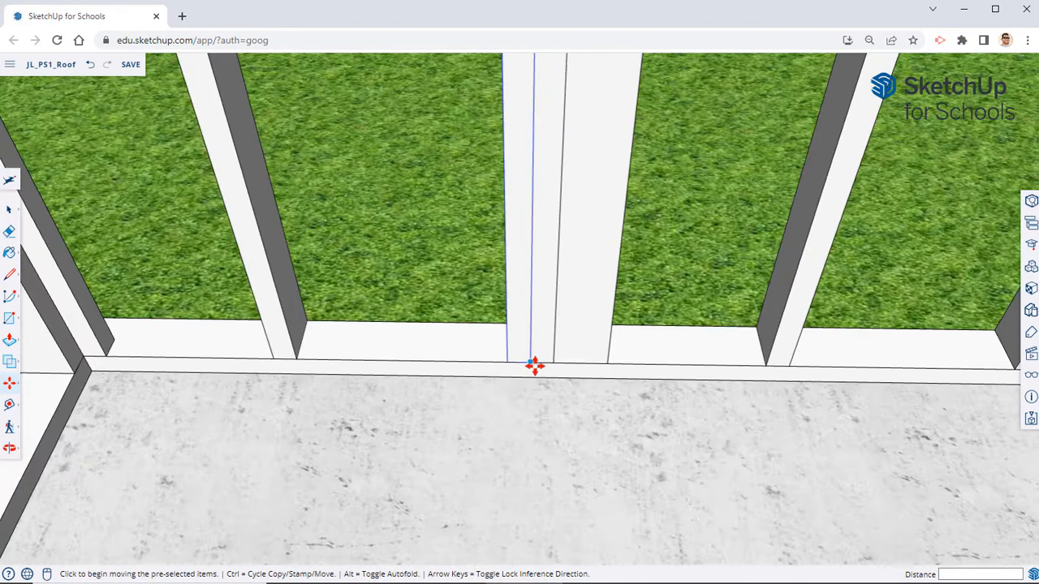
# Copy the doubled stud across to the opposite side of the rotated stud, flush against its edge
pyautogui.moveTo(526, 366); pyautogui.dragTo(492, 357, button='middle')
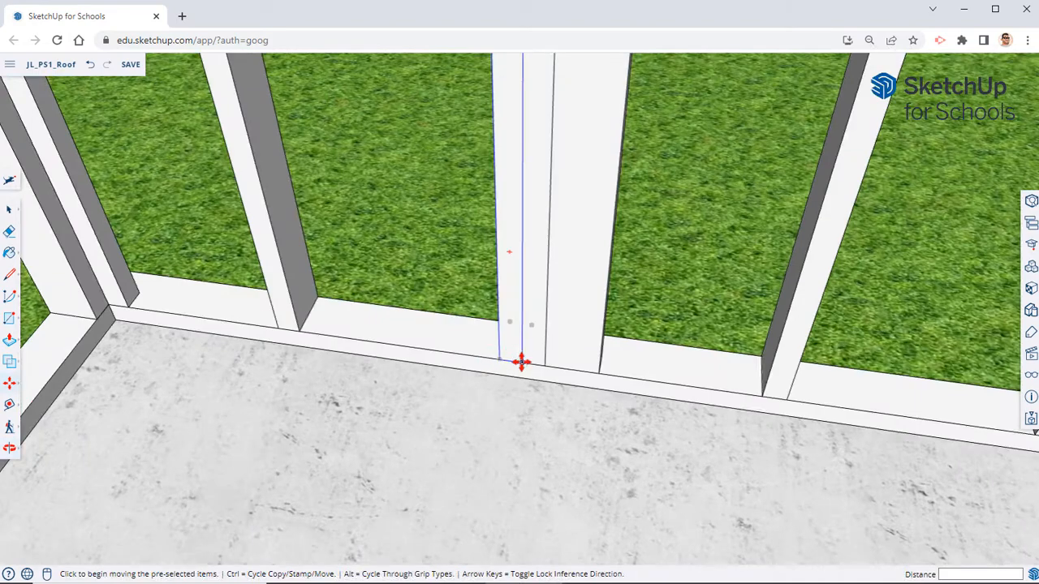
pyautogui.click(498, 358)
pyautogui.press('ctrl')
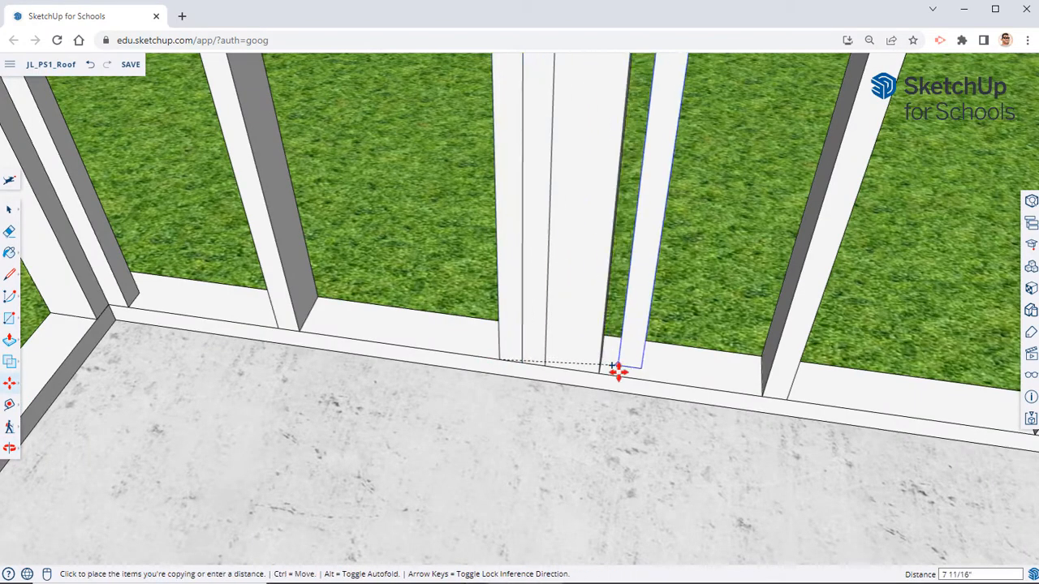
pyautogui.click(601, 374)
pyautogui.scroll(-2, 594, 397)
pyautogui.moveTo(596, 399); pyautogui.dragTo(711, 325, button='middle')
pyautogui.scroll(-2, 598, 420)
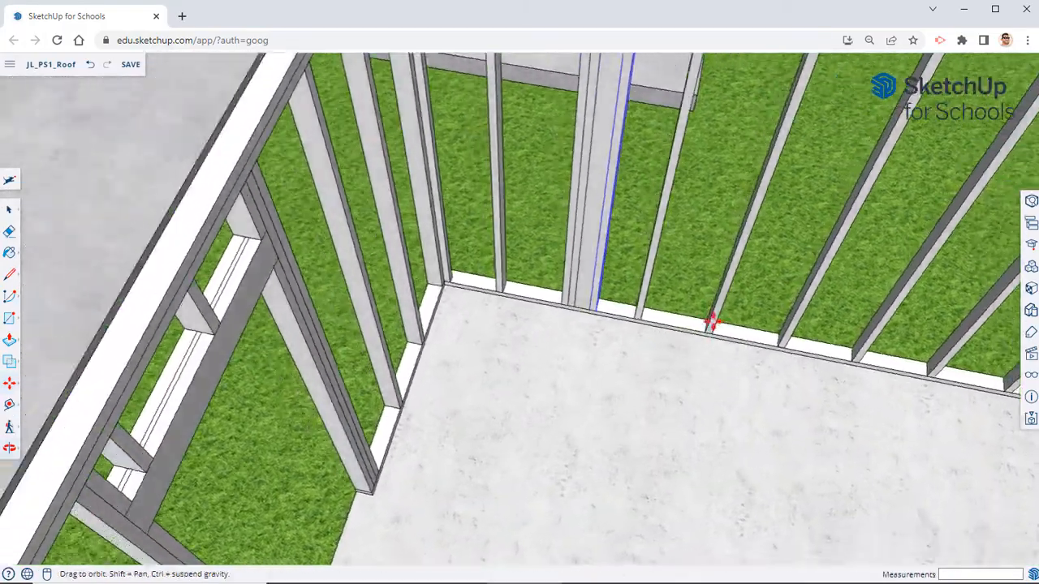
# Place two vertical guides on the bottom plate's inner face, aligned with both edges of the rotated stud
pyautogui.scroll(4, 542, 349)
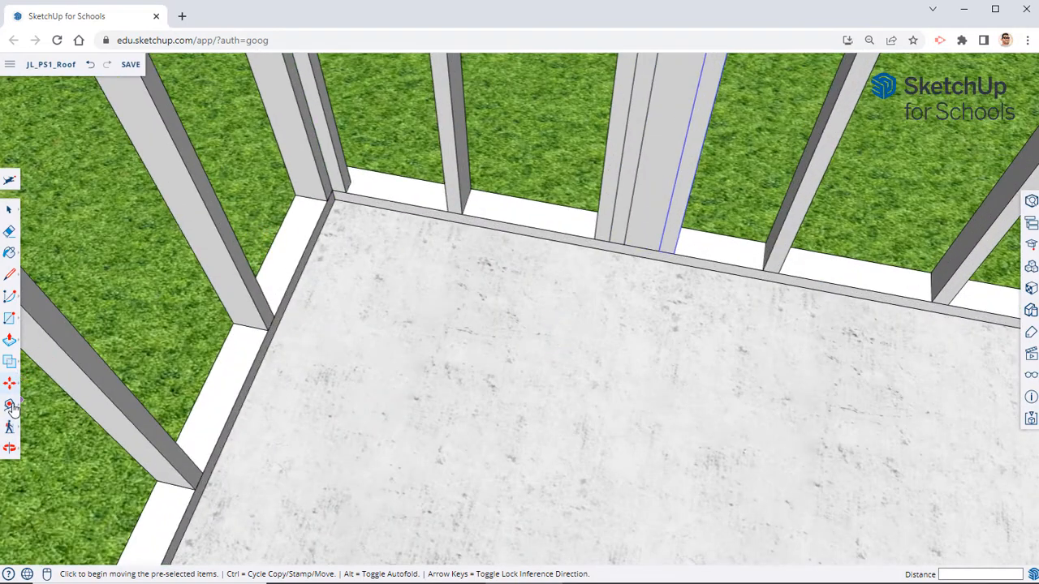
pyautogui.click(9, 403)
pyautogui.scroll(4, 357, 195)
pyautogui.click(294, 153)
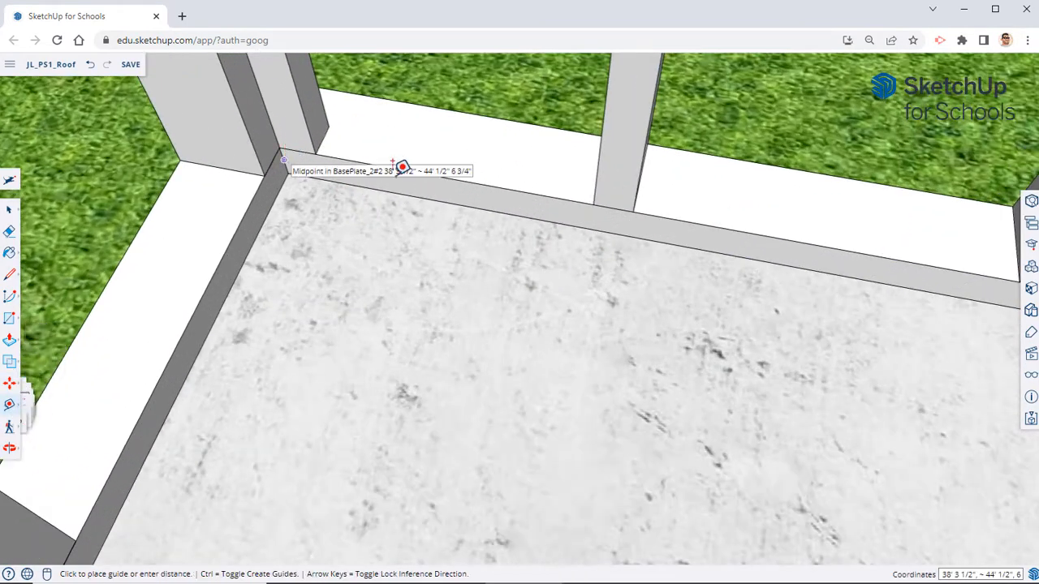
pyautogui.moveTo(398, 167); pyautogui.dragTo(706, 127, button='middle')
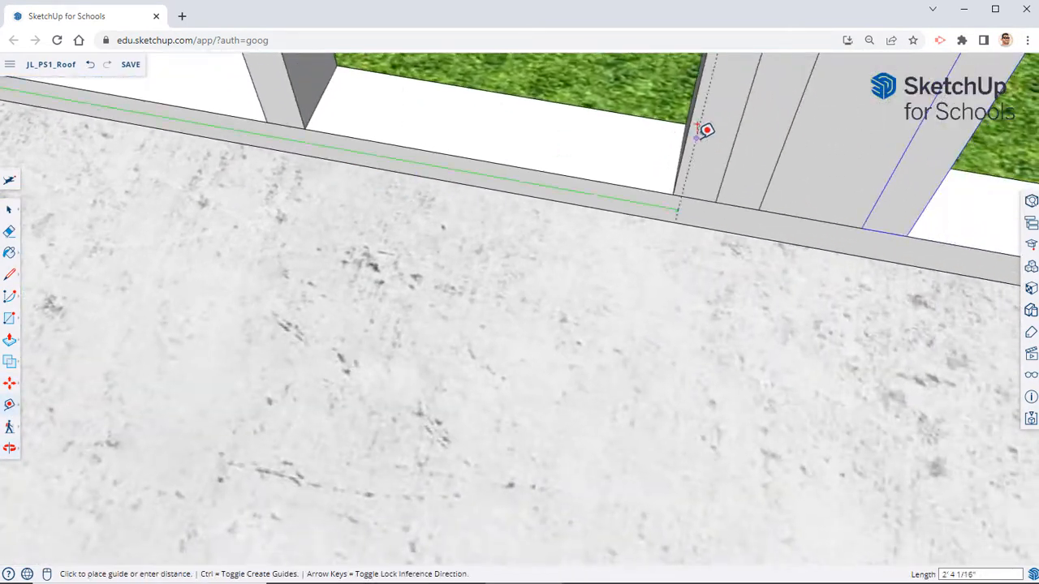
pyautogui.click(761, 203)
pyautogui.moveTo(761, 203); pyautogui.dragTo(677, 199, button='middle')
pyautogui.click(674, 202)
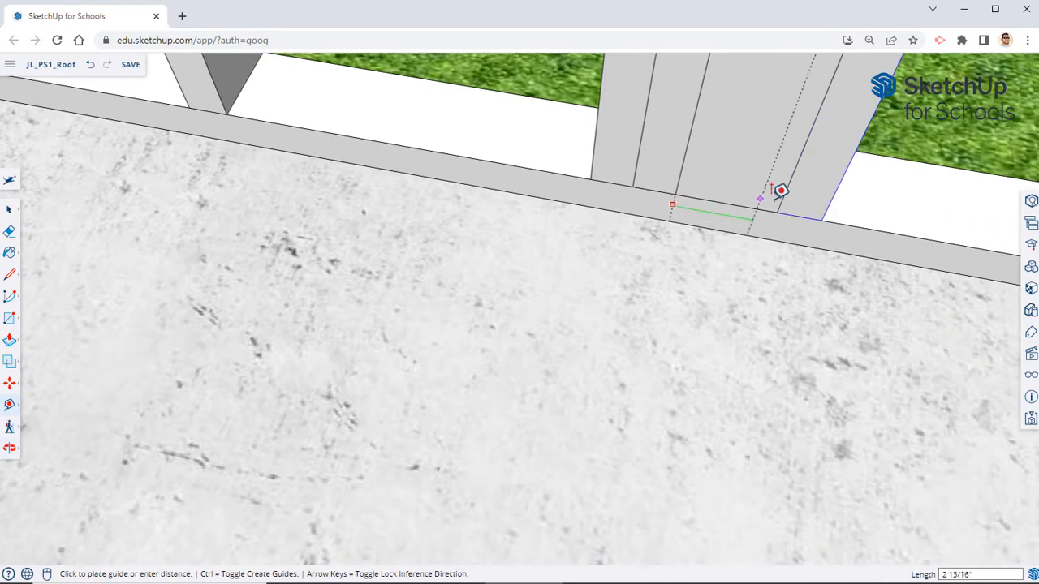
pyautogui.click(737, 215)
pyautogui.moveTo(737, 215); pyautogui.dragTo(524, 213, button='middle')
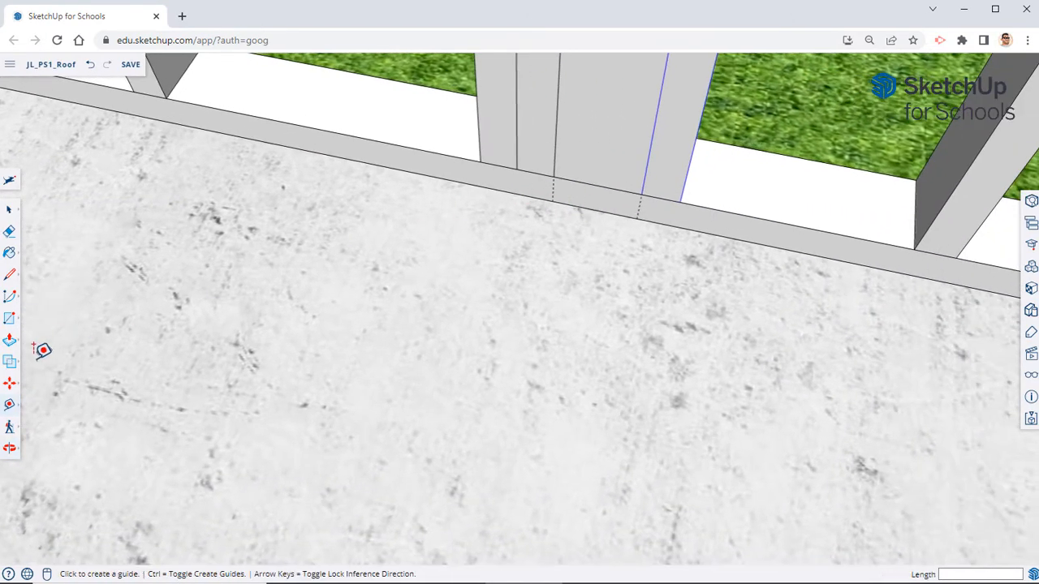
# Draw a 1 1/2" by 3 1/2" rectangle on the bottom plate's inner face between the two guides
pyautogui.click(10, 320)
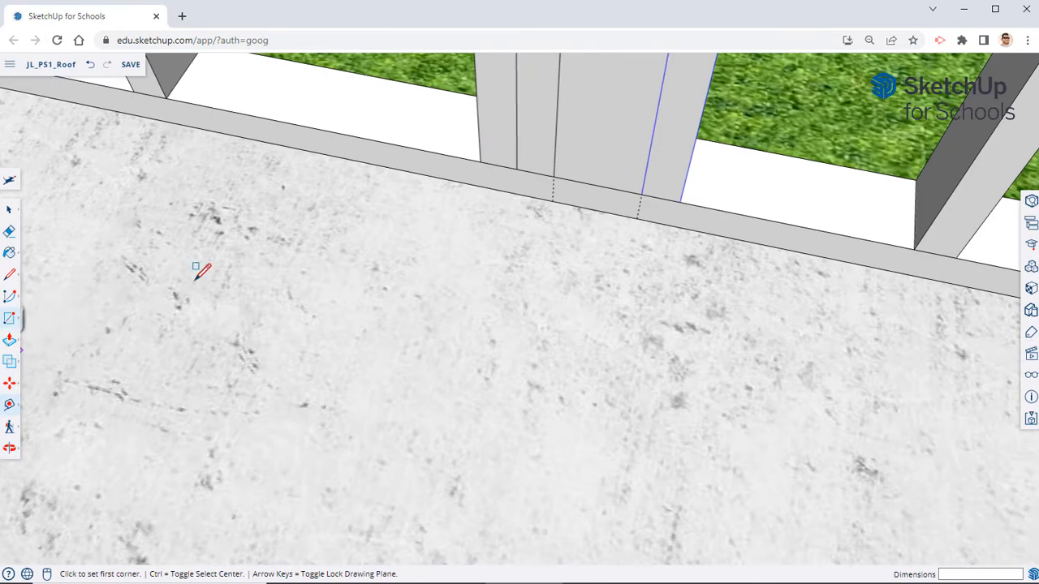
pyautogui.click(554, 176)
pyautogui.click(638, 219)
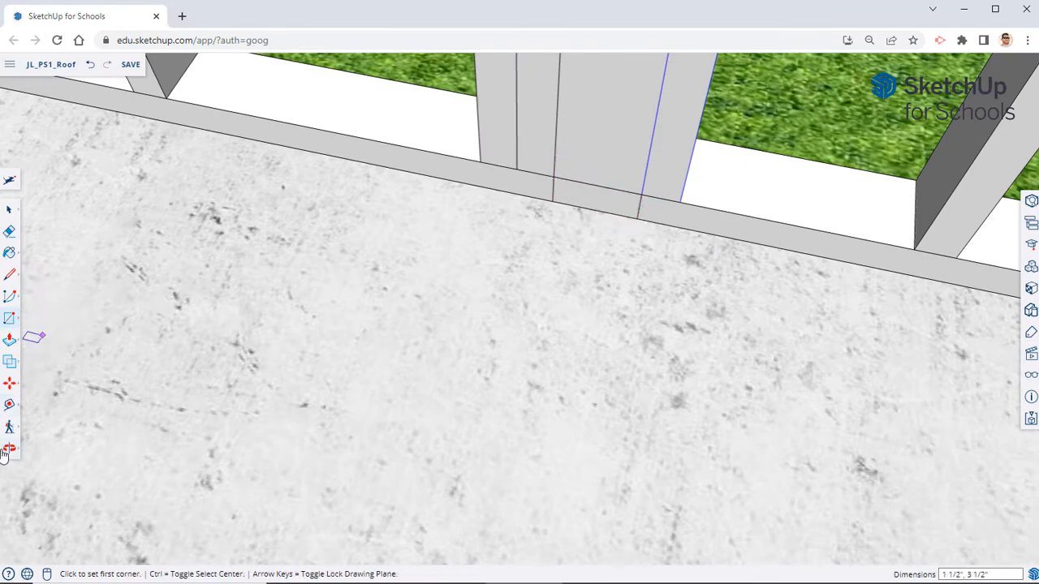
# Extrude the rectangle 2' into the shed with Push/Pull to form a plate for an interior wall
pyautogui.click(11, 344)
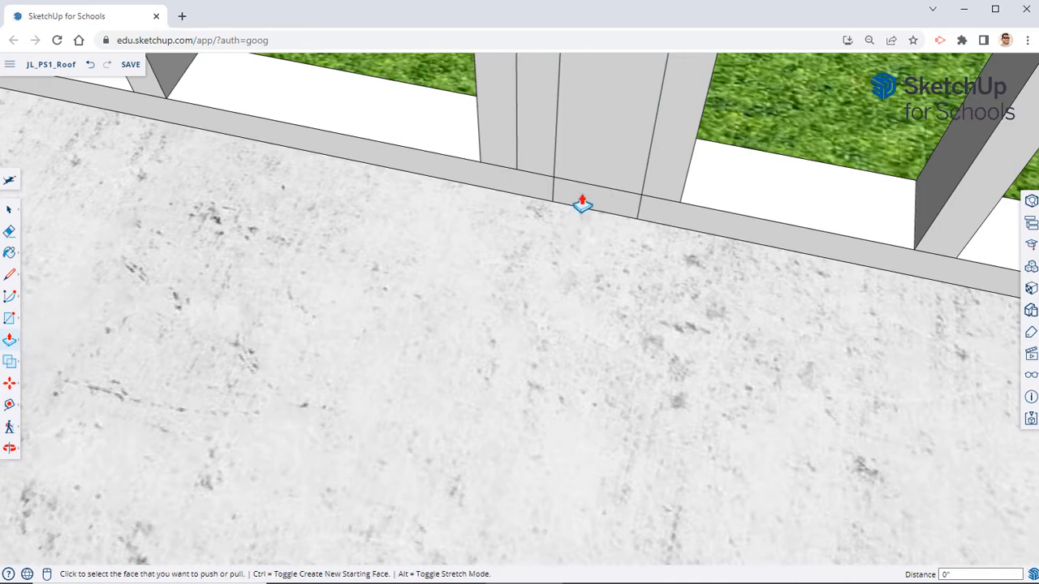
pyautogui.click(582, 205)
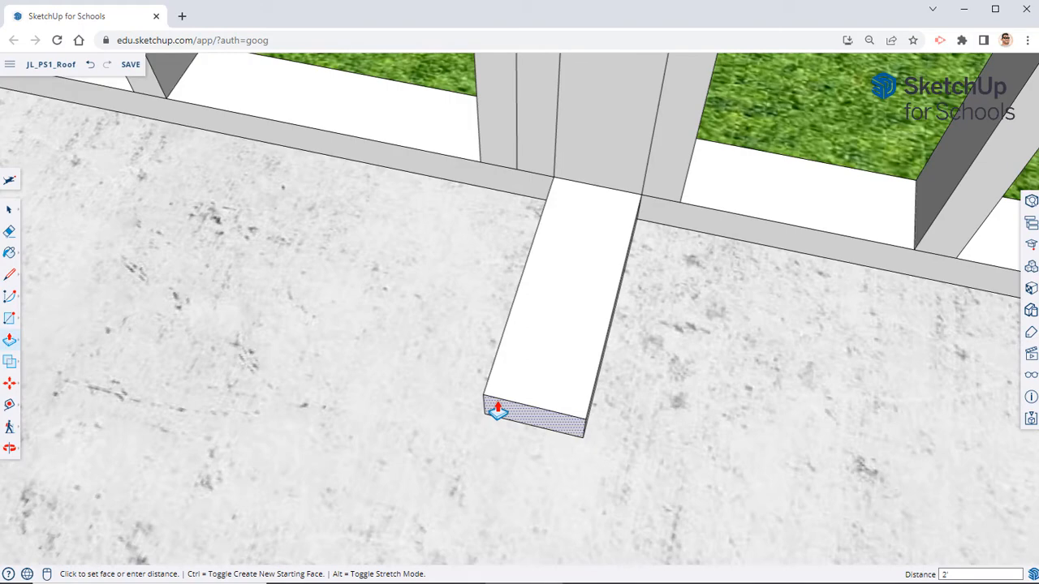
pyautogui.press('Return')
pyautogui.scroll(-5, 327, 410)
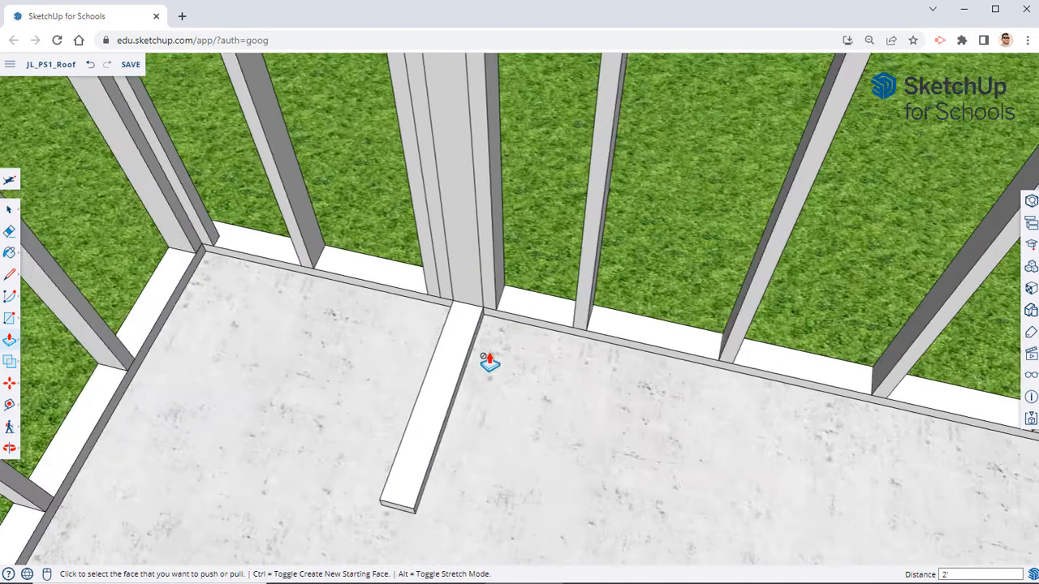
# Select the whole extruded plate and make it a component with the default settings
pyautogui.moveTo(487, 359); pyautogui.dragTo(584, 268, button='middle')
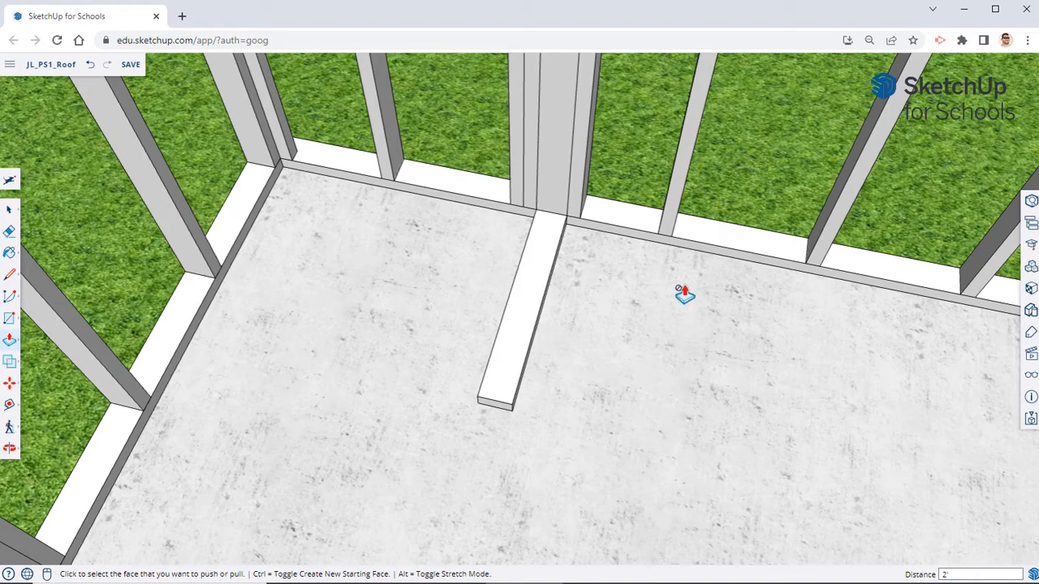
pyautogui.moveTo(562, 408); pyautogui.dragTo(677, 364, button='middle')
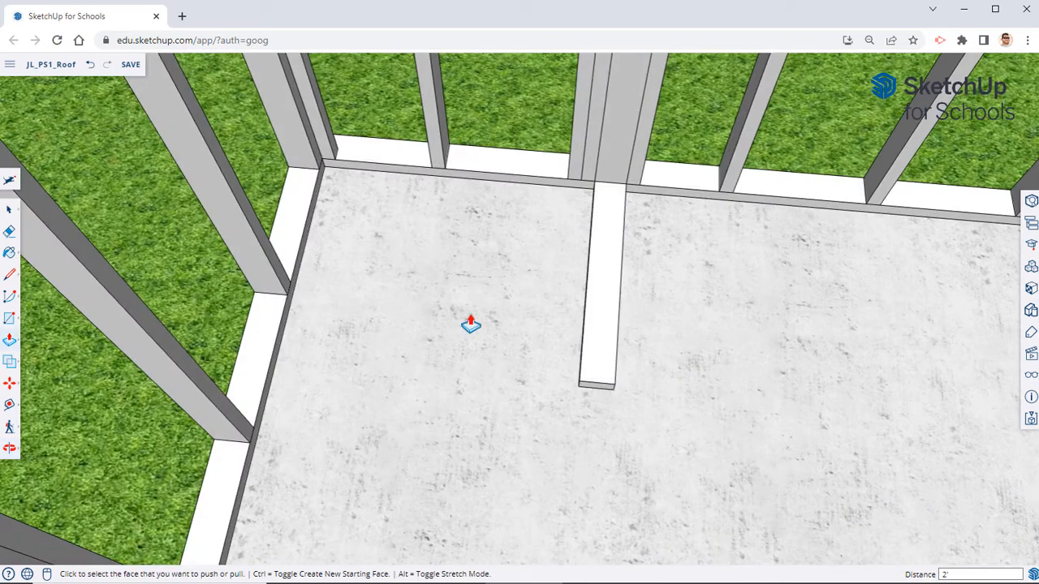
pyautogui.press('space')
pyautogui.click(610, 284)
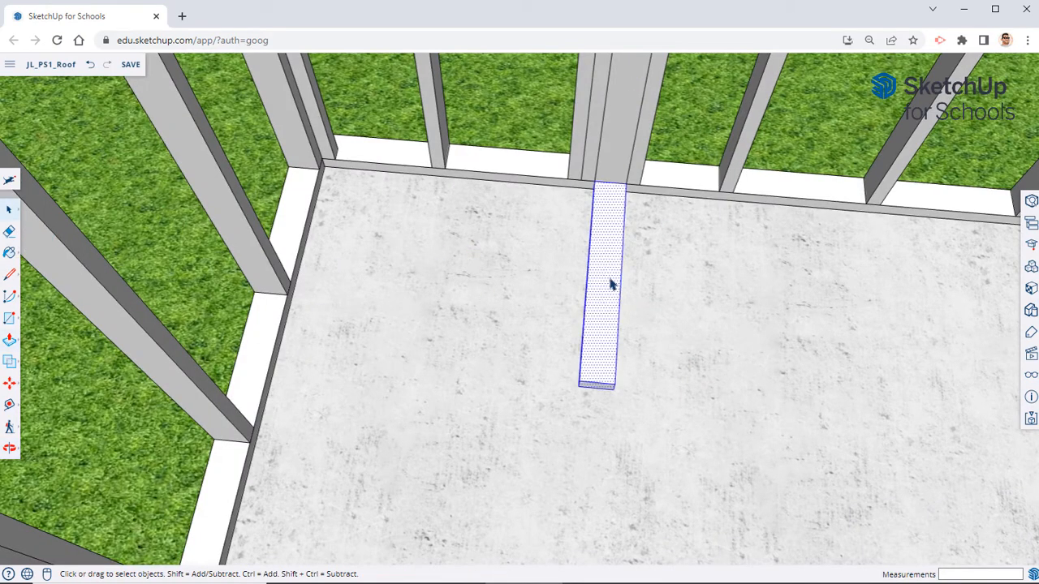
pyautogui.moveTo(612, 284); pyautogui.dragTo(467, 317, button='middle')
pyautogui.rightClick(604, 325)
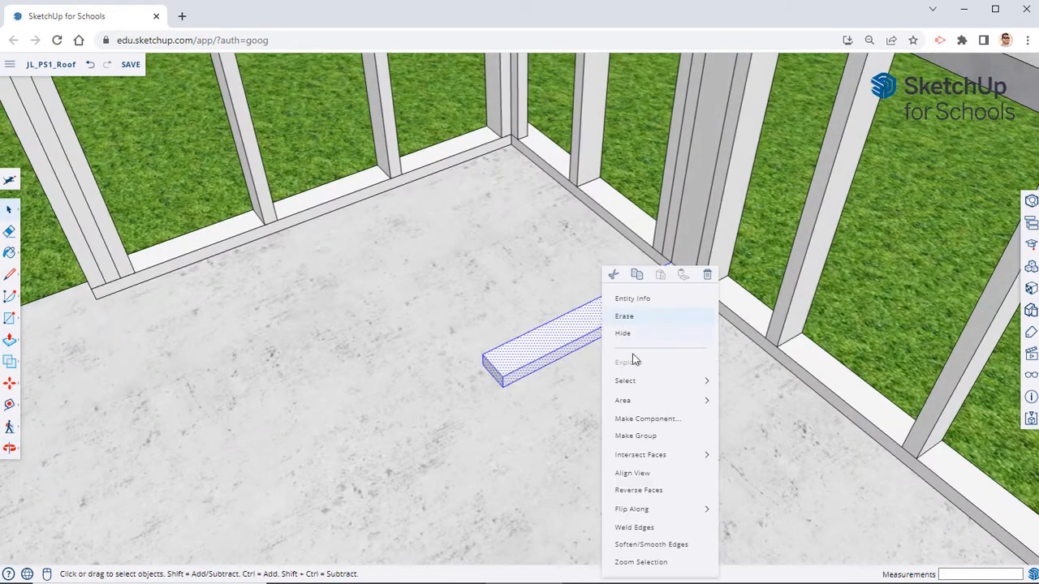
pyautogui.click(631, 420)
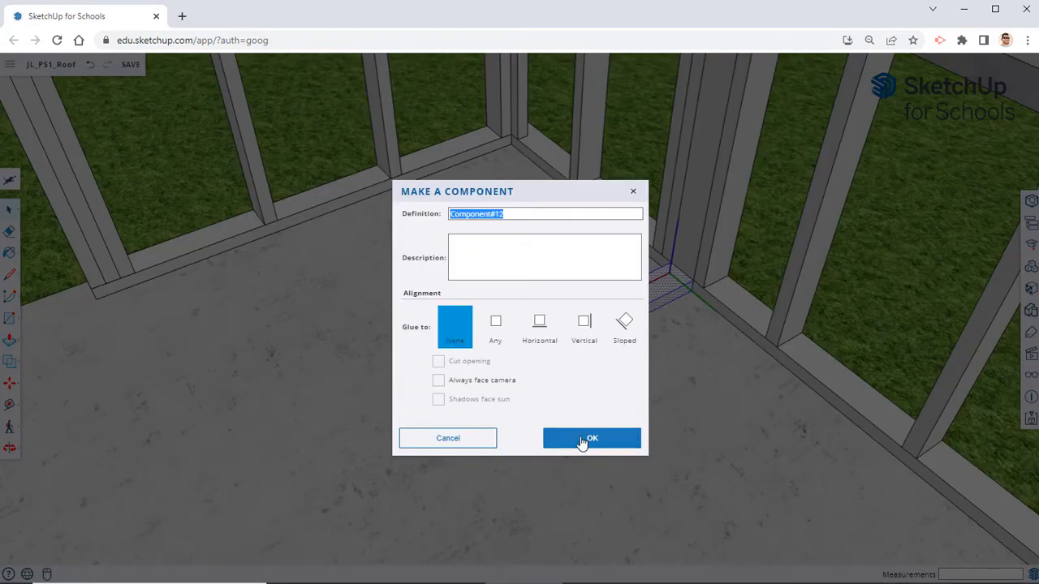
pyautogui.click(576, 438)
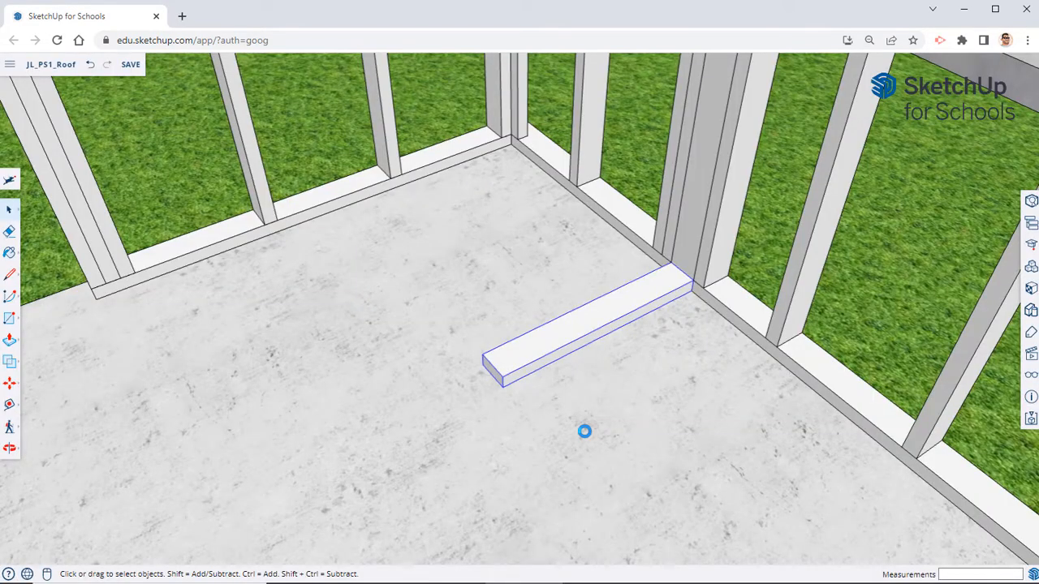
# Copy the post's rotated stud onto the interior wall's bottom plate and move it against the post, flush with the plate's edge
pyautogui.moveTo(487, 307); pyautogui.dragTo(621, 408, button='middle')
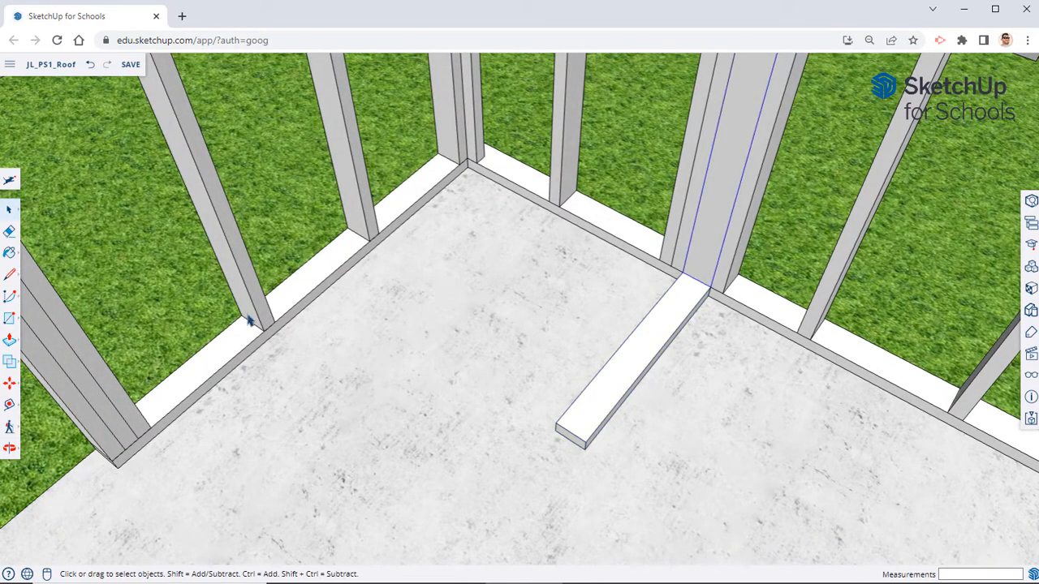
pyautogui.click(9, 383)
pyautogui.moveTo(559, 379); pyautogui.dragTo(544, 360, button='middle')
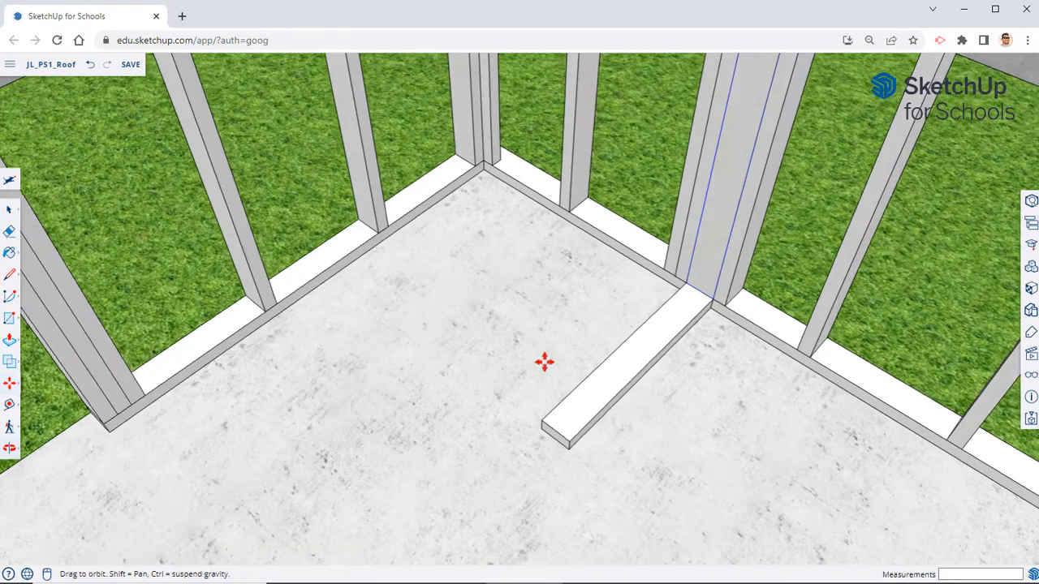
pyautogui.scroll(6, 693, 316)
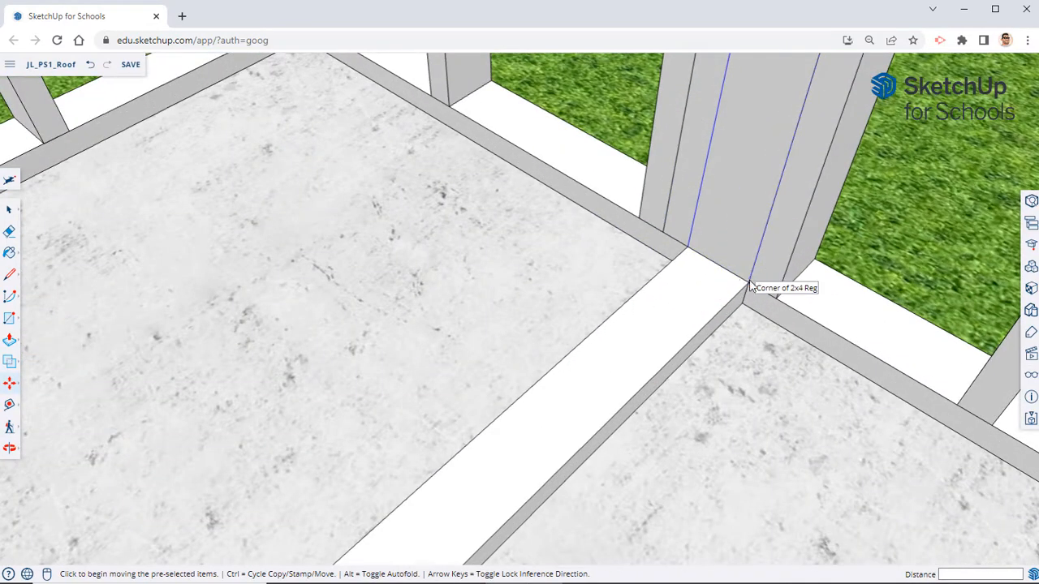
pyautogui.press('ctrl')
pyautogui.click(750, 285)
pyautogui.click(689, 336)
pyautogui.moveTo(740, 350); pyautogui.dragTo(677, 344, button='middle')
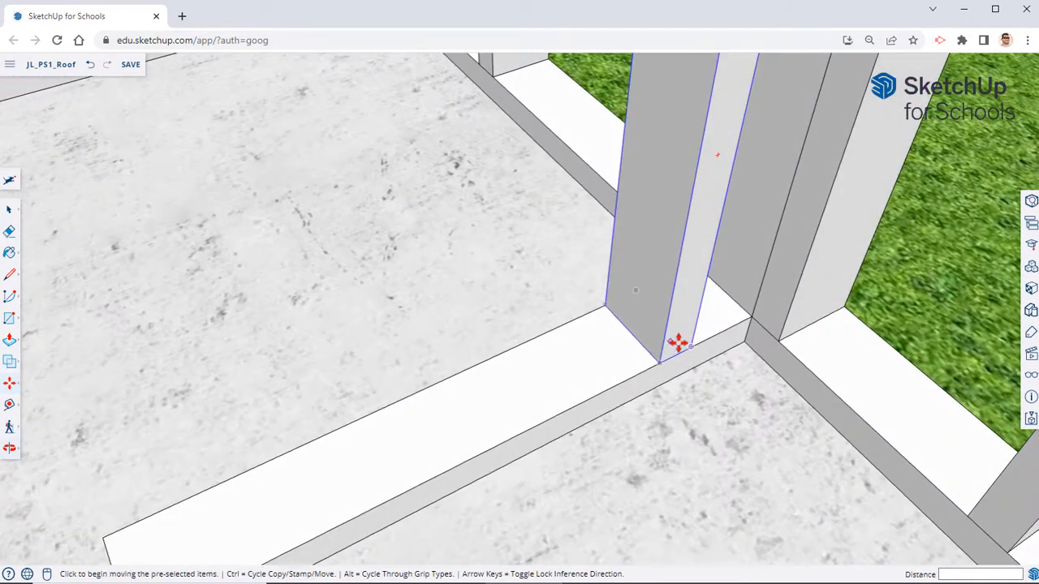
pyautogui.click(690, 346)
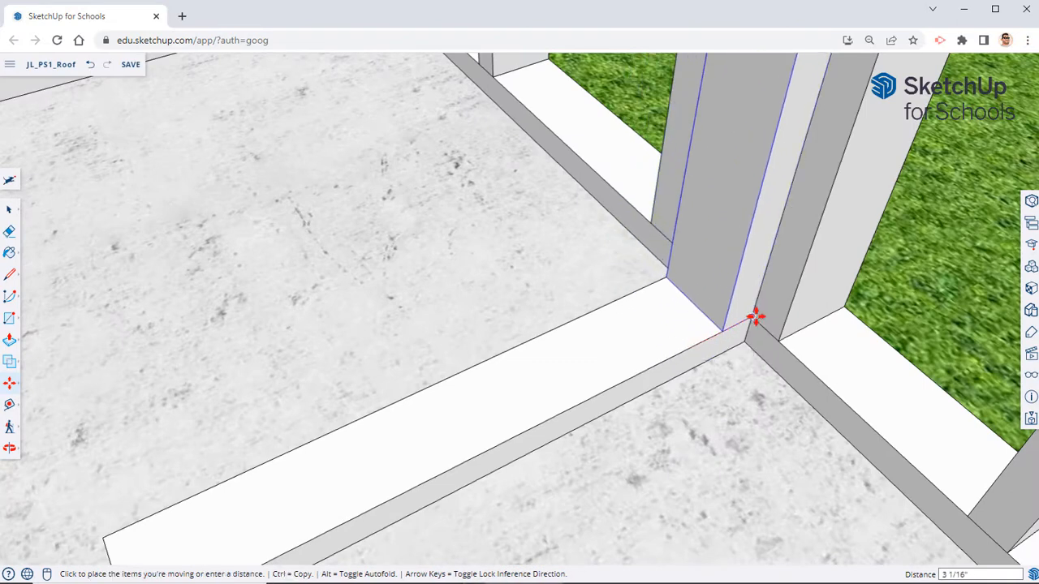
pyautogui.click(754, 317)
# Copy the interior wall's first stud 16" along the bottom plate
pyautogui.moveTo(729, 329); pyautogui.dragTo(563, 313, button='middle')
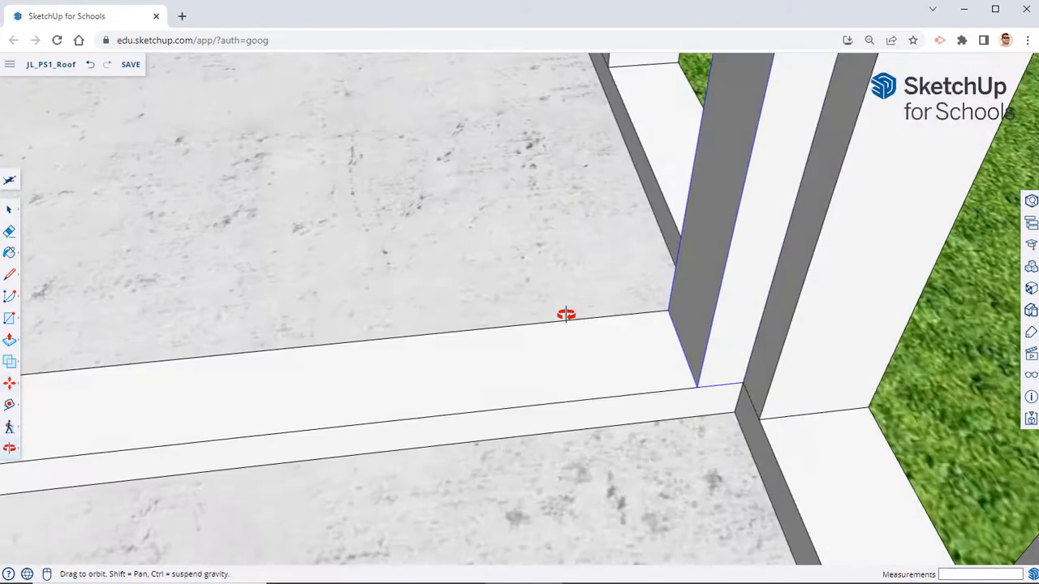
pyautogui.click(738, 390)
pyautogui.press('ctrl')
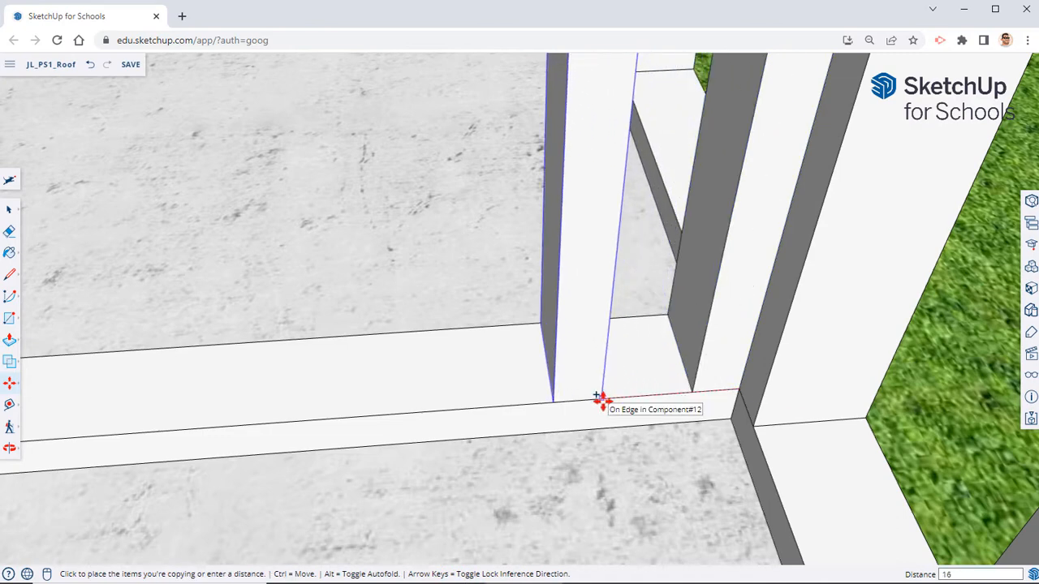
pyautogui.press('Return')
# Copy the second stud along the plate so that it stands flush with the plate's free end
pyautogui.scroll(-3, 389, 353)
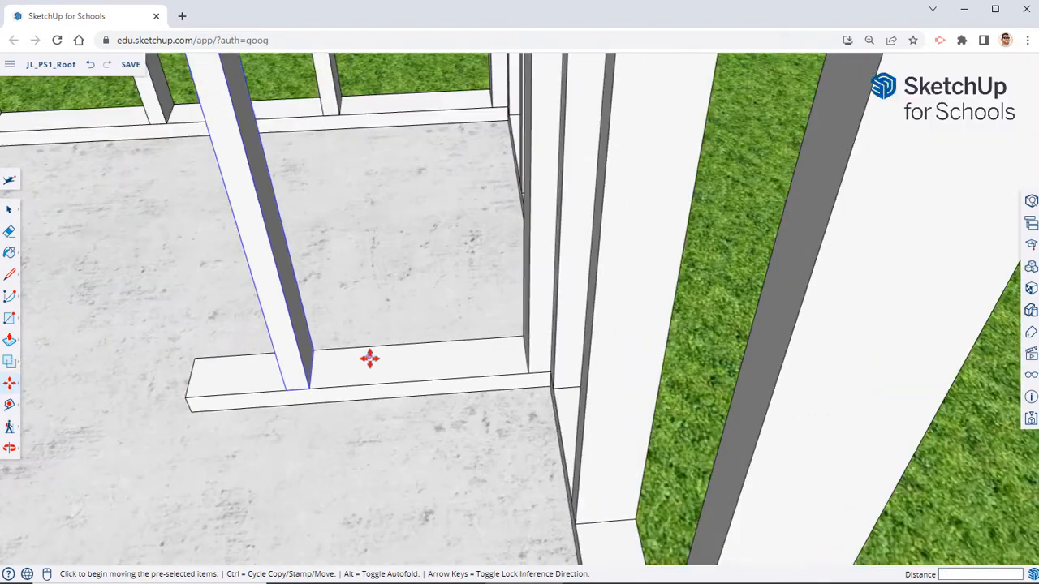
pyautogui.moveTo(366, 360); pyautogui.dragTo(524, 371, button='middle')
pyautogui.scroll(3, 533, 379)
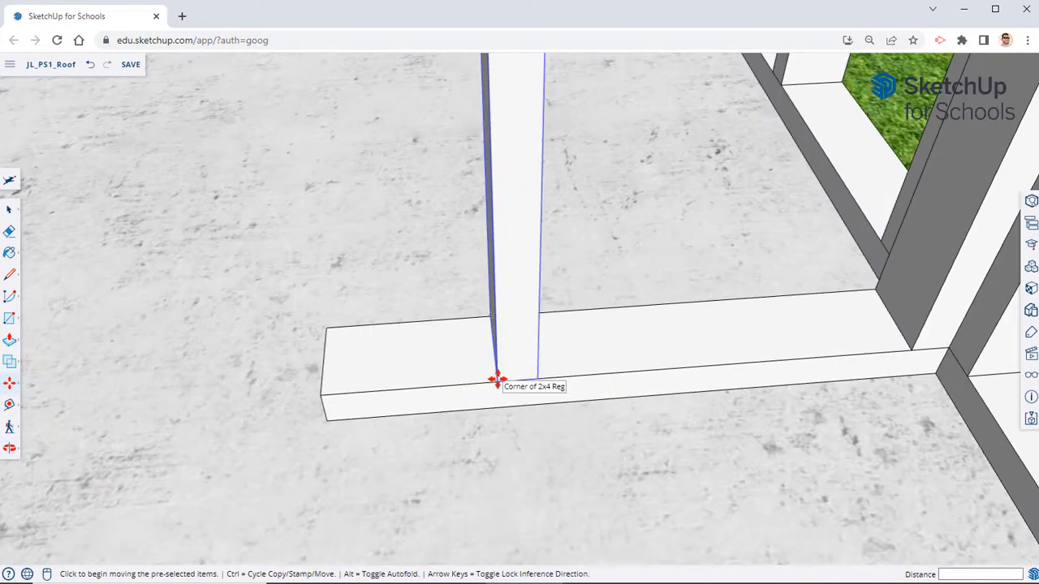
pyautogui.click(497, 380)
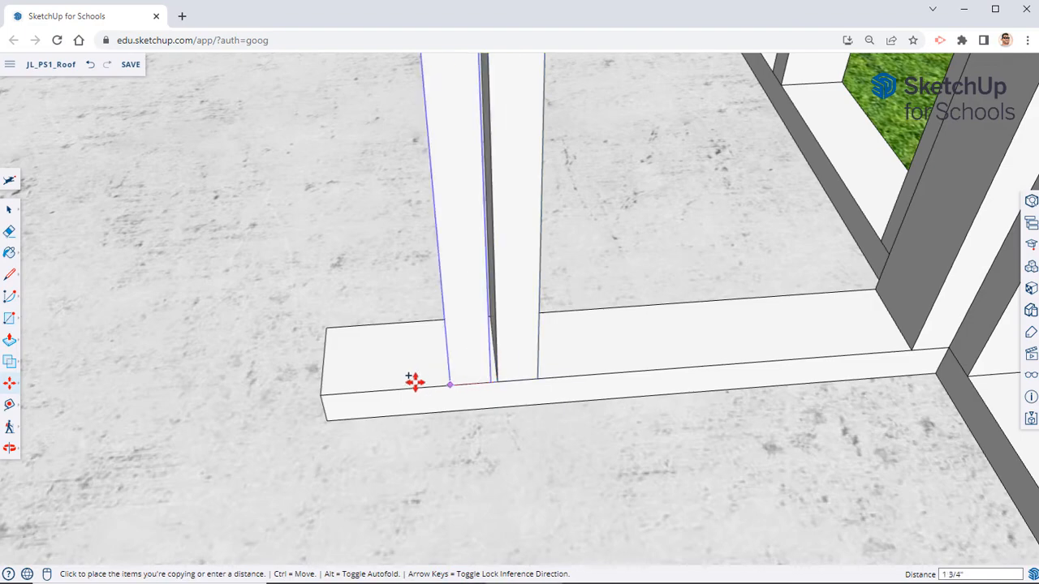
pyautogui.click(322, 394)
# Copy the long wall's stud beside the post into the interior wall, between its middle and end studs
pyautogui.moveTo(322, 394); pyautogui.dragTo(456, 390, button='middle')
pyautogui.moveTo(506, 350); pyautogui.dragTo(479, 430, button='middle')
pyautogui.scroll(-4, 547, 390)
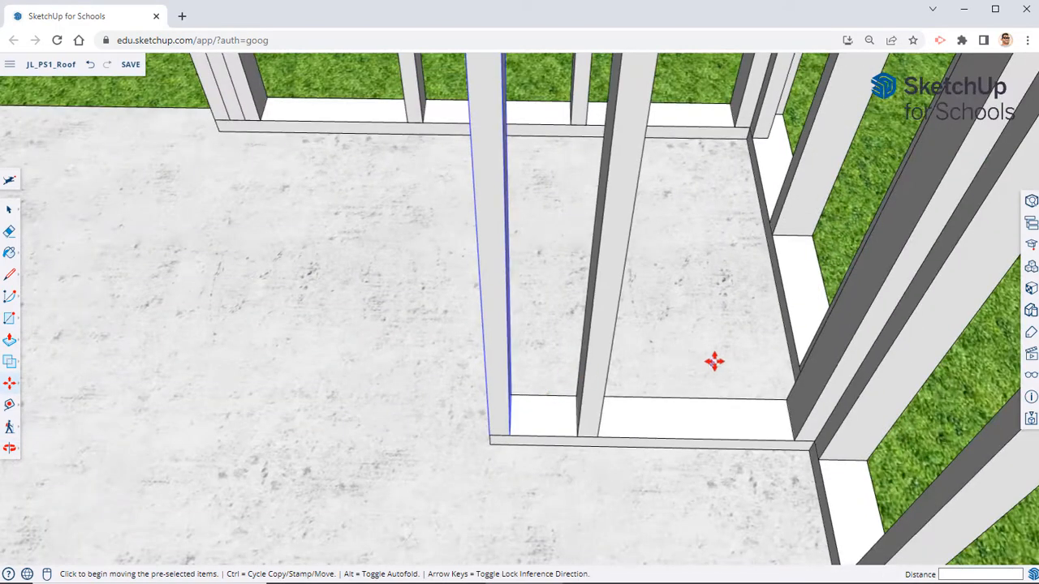
pyautogui.press('space')
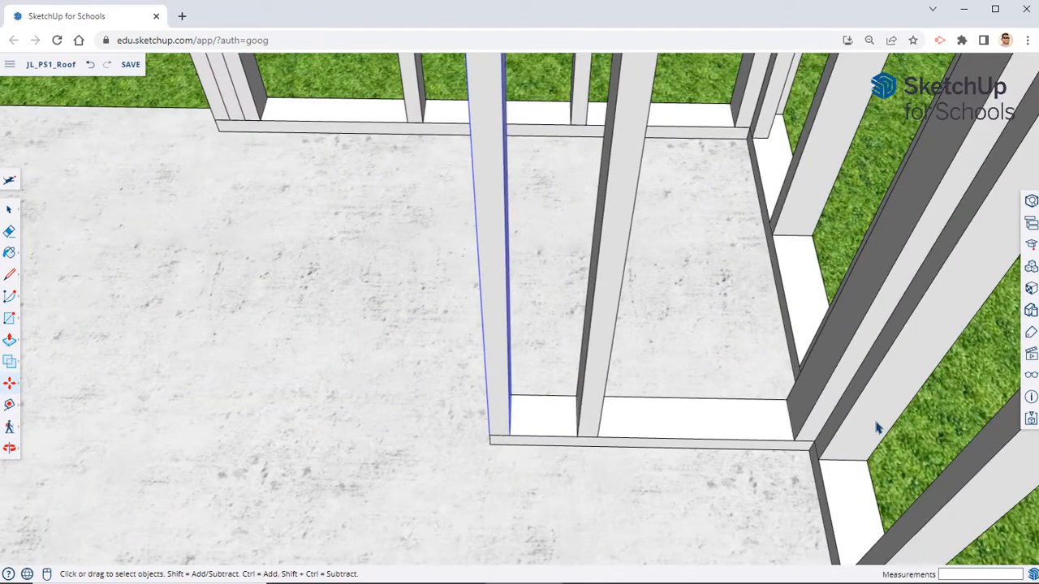
pyautogui.click(9, 384)
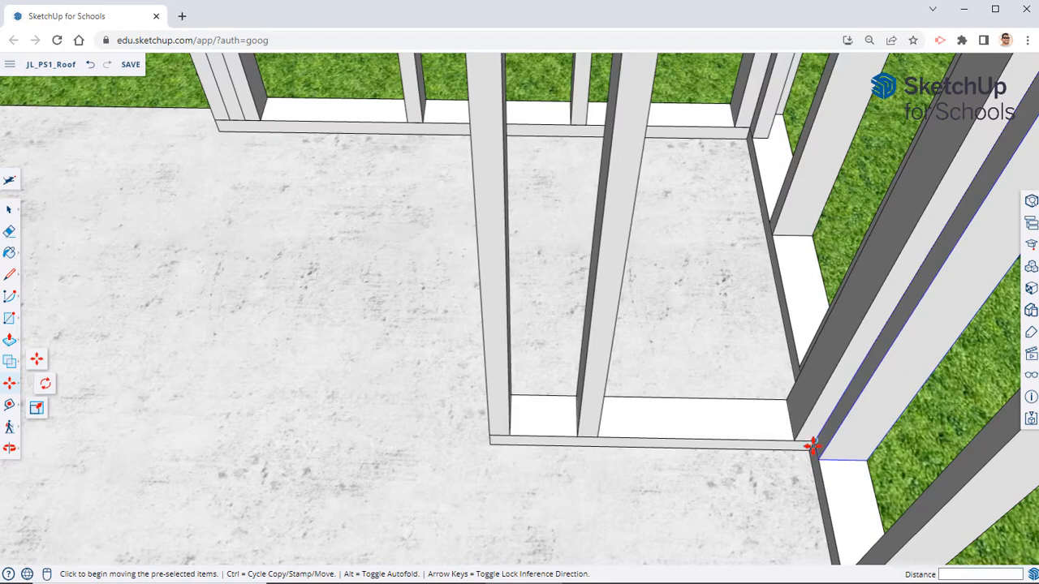
pyautogui.moveTo(884, 419); pyautogui.dragTo(861, 265, button='middle')
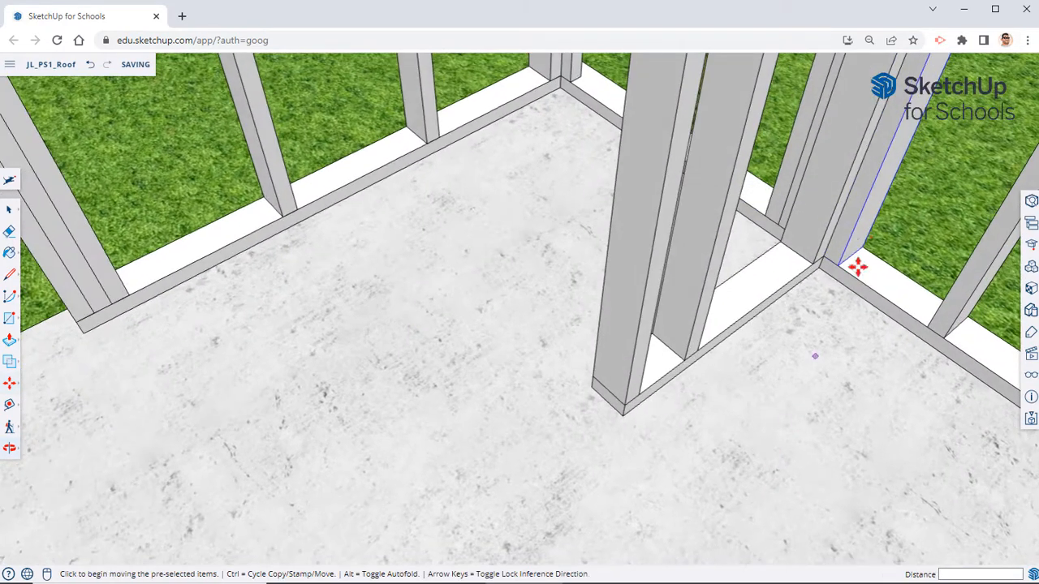
pyautogui.click(788, 267)
pyautogui.moveTo(872, 315); pyautogui.dragTo(570, 366, button='middle')
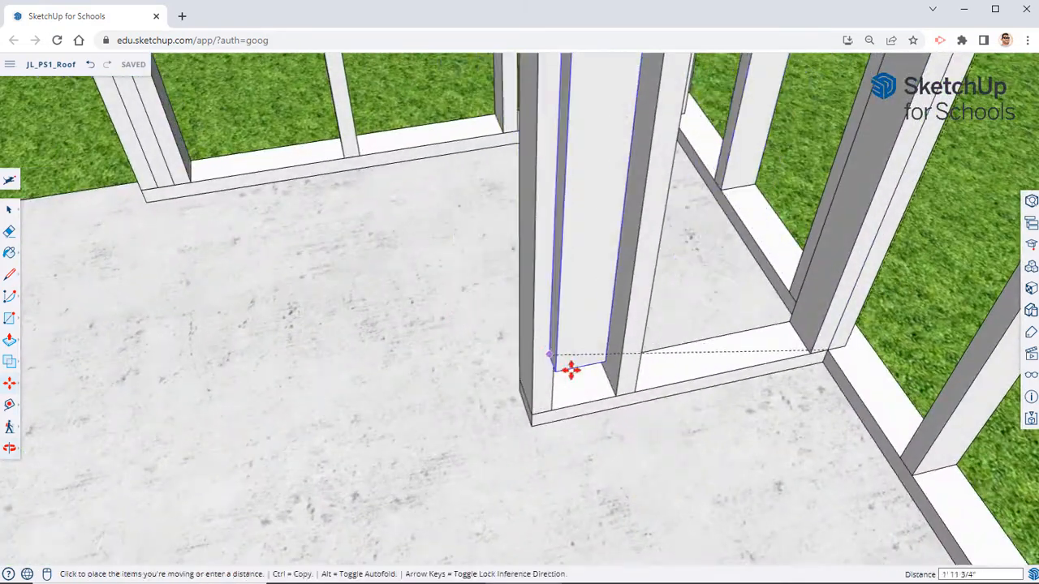
pyautogui.click(641, 391)
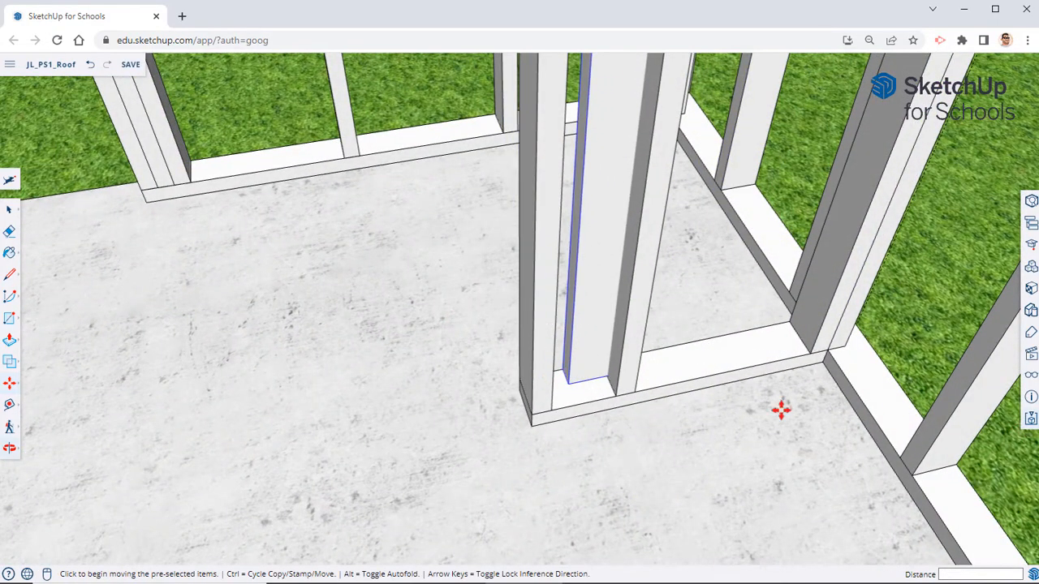
# Move the copied stud against the end stud, with its corner on the bottom plate's edge
pyautogui.moveTo(782, 410); pyautogui.dragTo(607, 453, button='middle')
pyautogui.scroll(5, 600, 440)
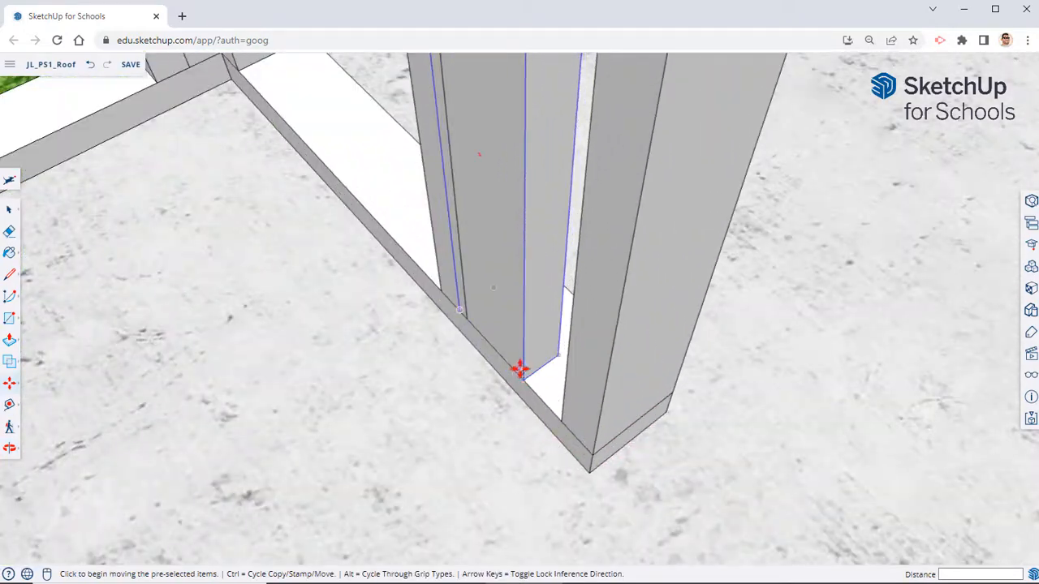
pyautogui.click(523, 377)
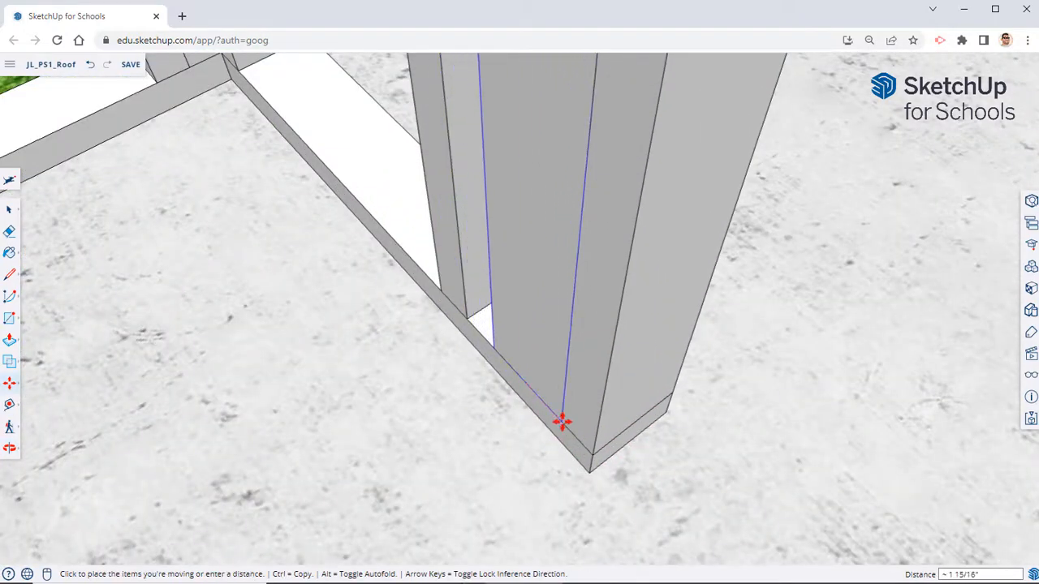
pyautogui.click(562, 422)
# Copy the interior wall's bottom plate up onto the tops of its studs as a top plate
pyautogui.scroll(-3, 659, 354)
pyautogui.keyDown('shift'); pyautogui.moveTo(658, 355); pyautogui.dragTo(585, 427, button='middle'); pyautogui.keyUp('shift')
pyautogui.scroll(-3, 629, 366)
pyautogui.moveTo(629, 367); pyautogui.dragTo(457, 392, button='middle')
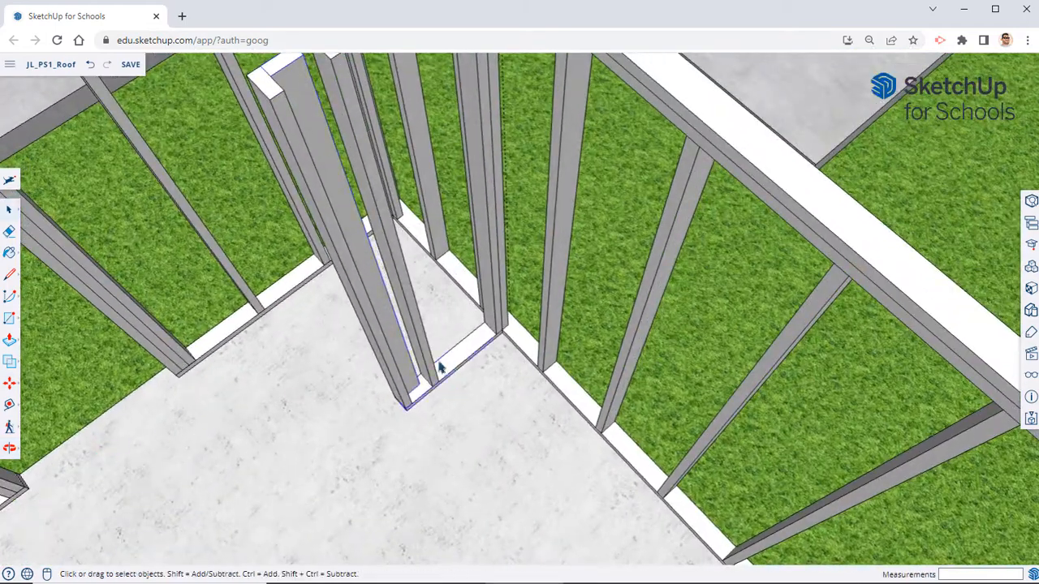
pyautogui.click(9, 385)
pyautogui.scroll(5, 427, 415)
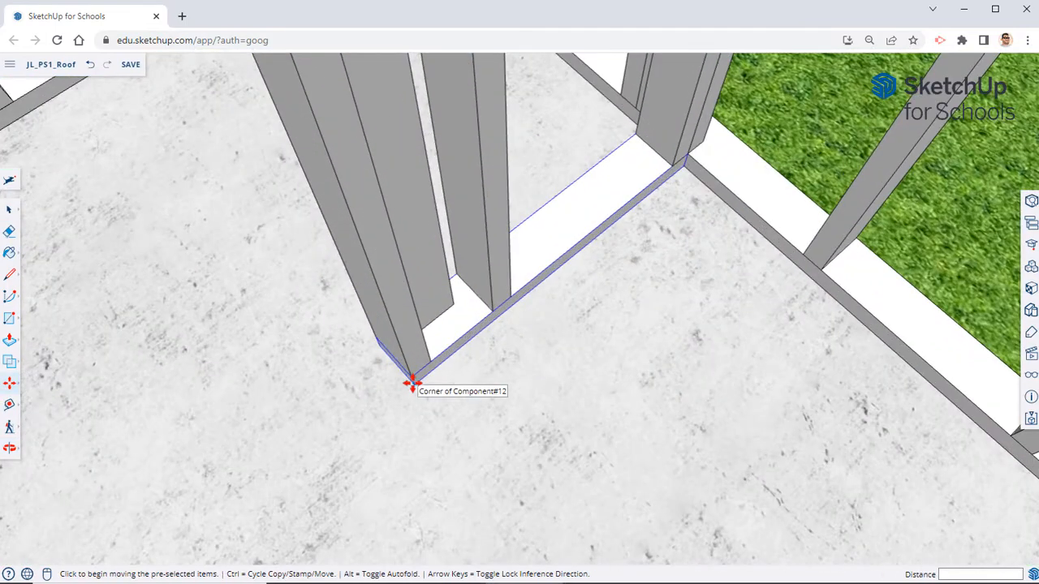
pyautogui.press('ctrl')
pyautogui.click(412, 383)
pyautogui.scroll(-3, 396, 341)
pyautogui.moveTo(394, 336); pyautogui.dragTo(427, 494, button='middle')
pyautogui.scroll(-4, 418, 406)
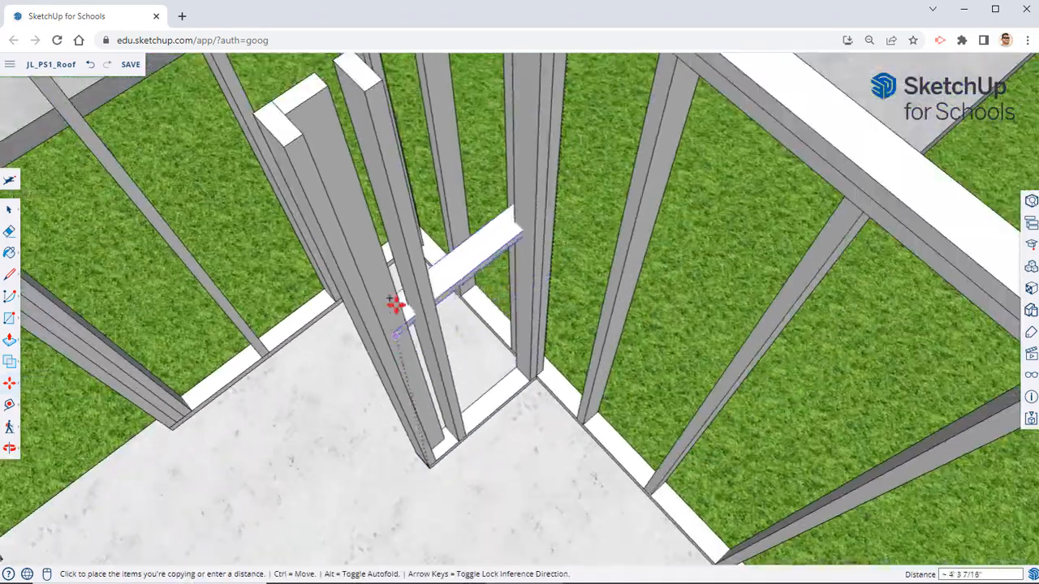
pyautogui.click(285, 146)
# Stack another copy of the interior wall's top plate 1 1/2" higher and make that copy unique
pyautogui.moveTo(394, 204); pyautogui.dragTo(465, 390, button='middle')
pyautogui.press('t')
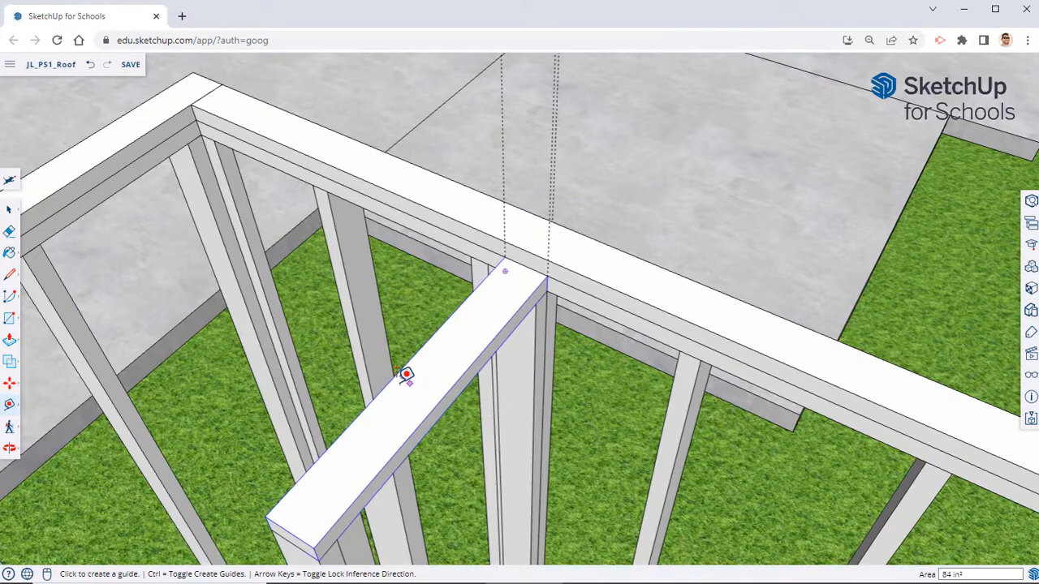
pyautogui.press('m')
pyautogui.moveTo(397, 325); pyautogui.dragTo(251, 434, button='middle')
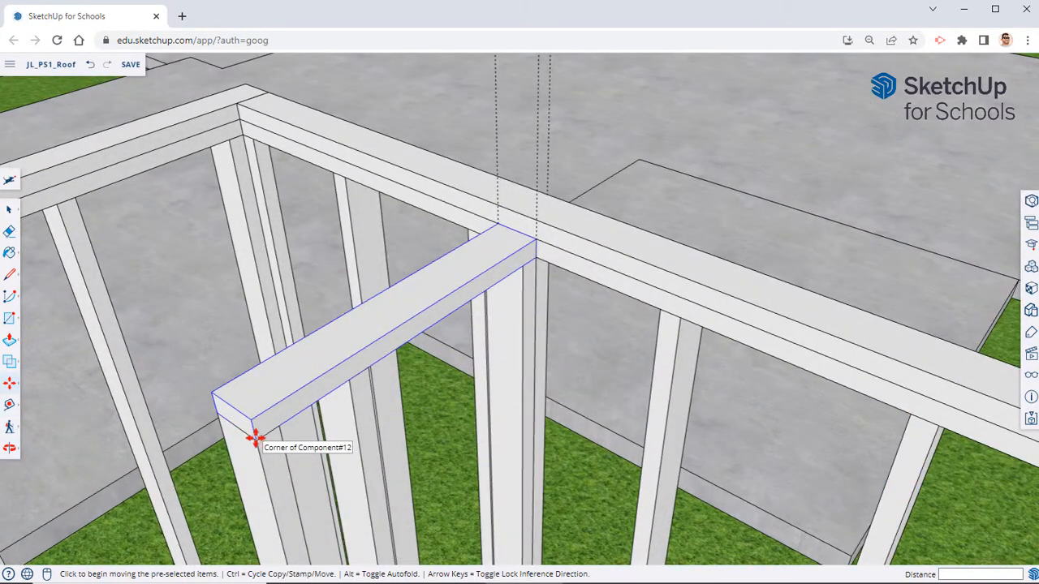
pyautogui.click(254, 435)
pyautogui.press('ctrl')
pyautogui.click(243, 418)
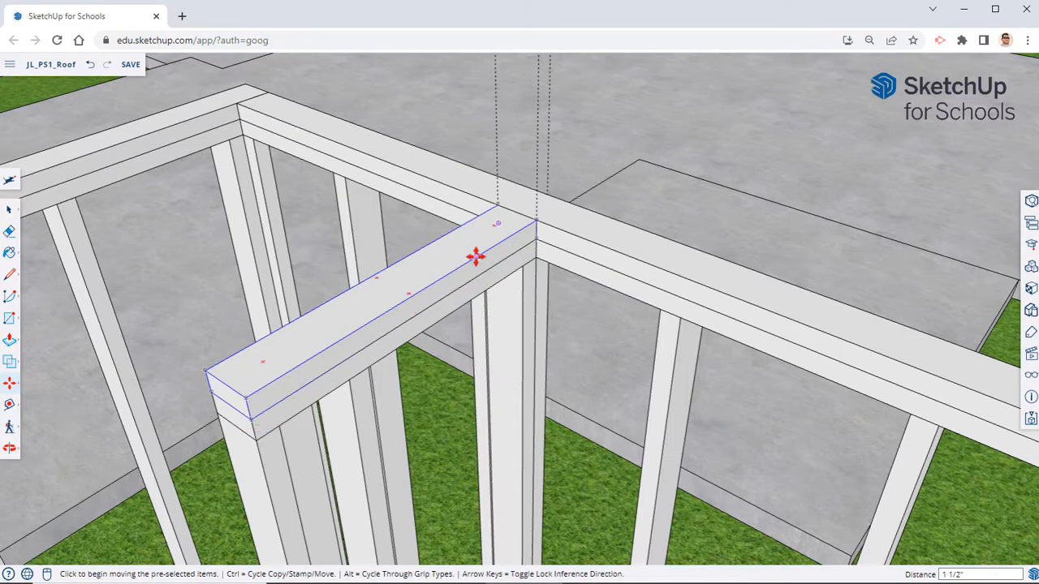
pyautogui.rightClick(476, 256)
pyautogui.click(507, 332)
# Place guides along both long edges of the interior wall's upper top plate, crossing the long wall's top plate
pyautogui.moveTo(541, 299); pyautogui.dragTo(216, 355, button='middle')
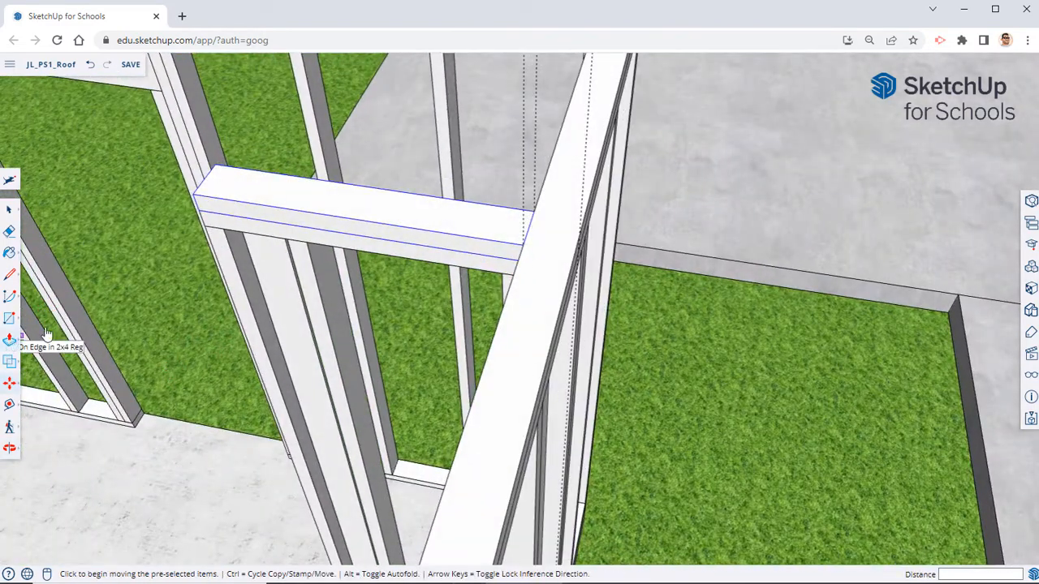
pyautogui.click(10, 339)
pyautogui.moveTo(162, 308); pyautogui.dragTo(381, 195, button='middle')
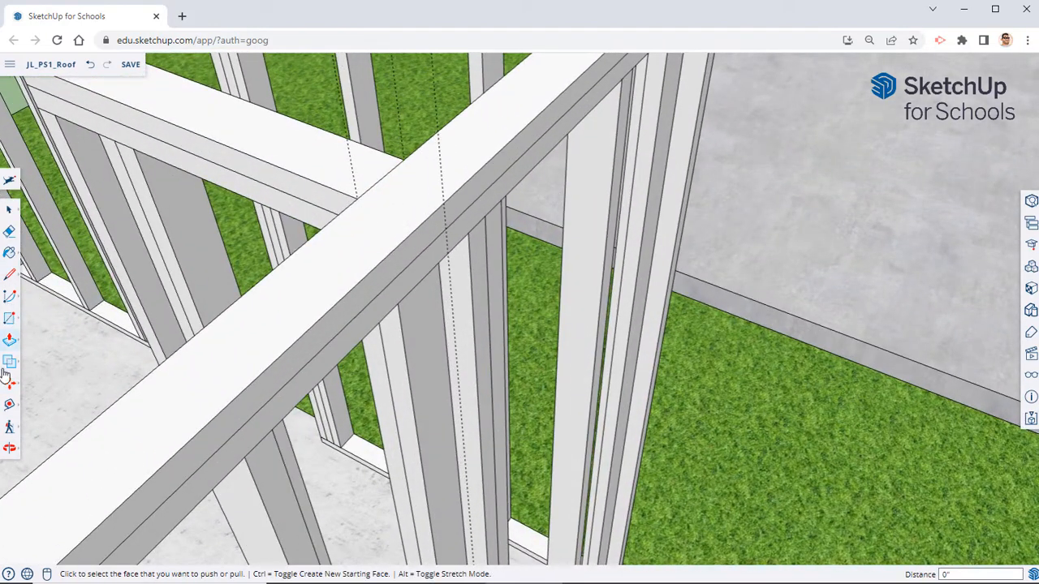
pyautogui.click(10, 404)
pyautogui.click(279, 155)
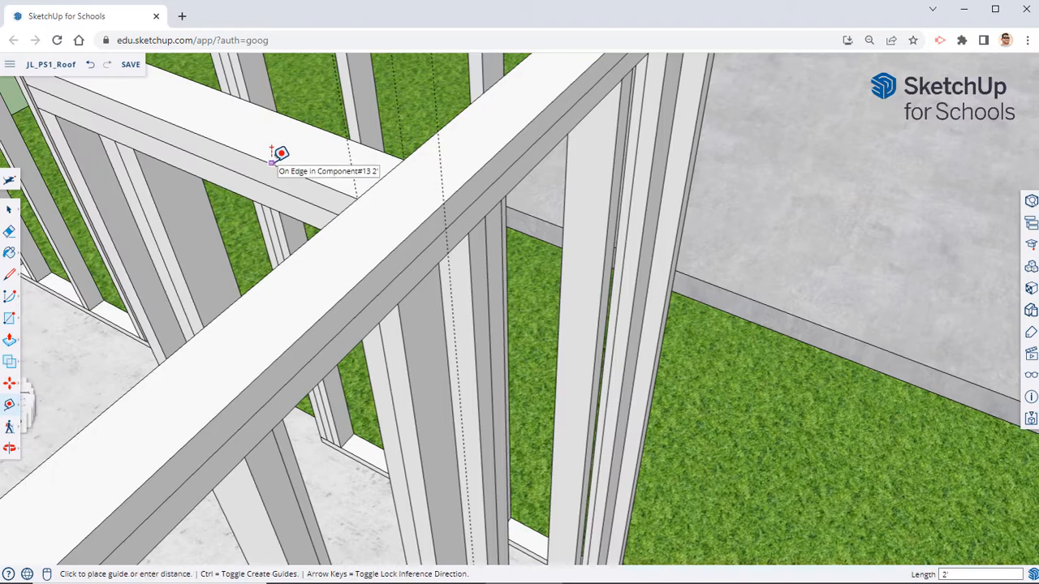
pyautogui.click(318, 123)
# Make the long wall's upper top plate a unique component
pyautogui.moveTo(324, 128); pyautogui.dragTo(323, 270, button='middle')
pyautogui.rightClick(317, 276)
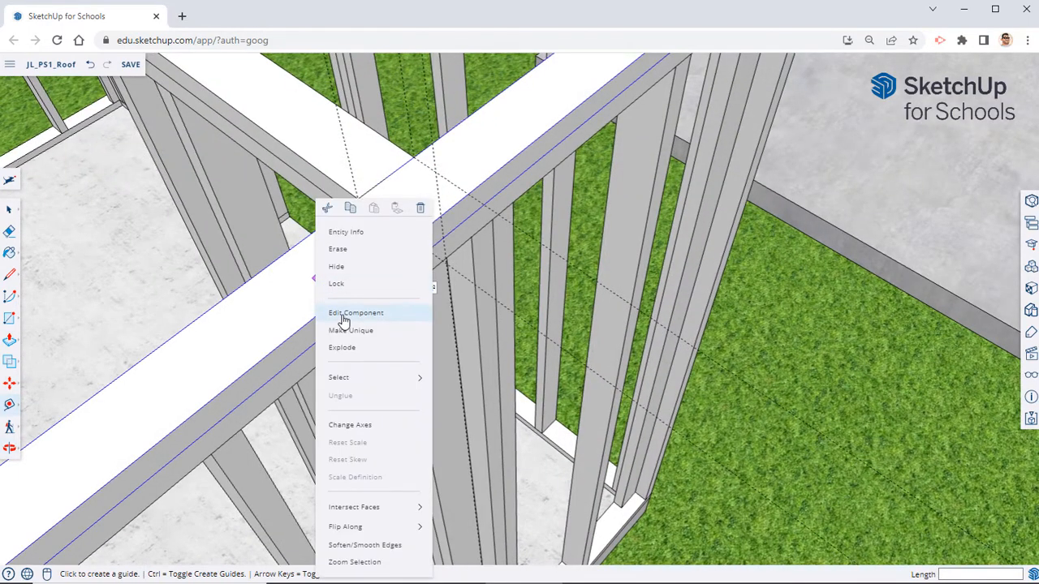
pyautogui.click(347, 331)
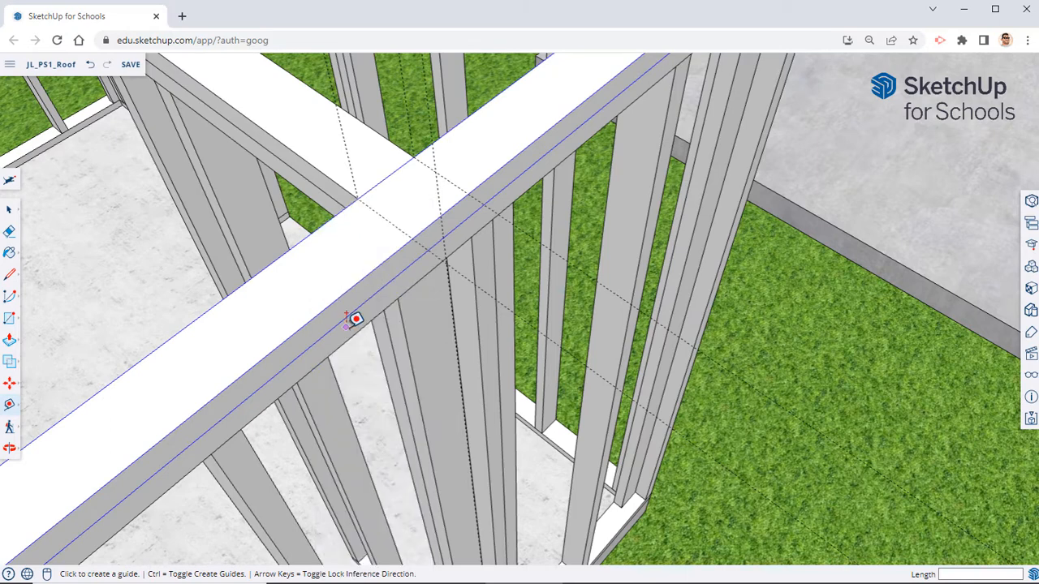
pyautogui.click(11, 212)
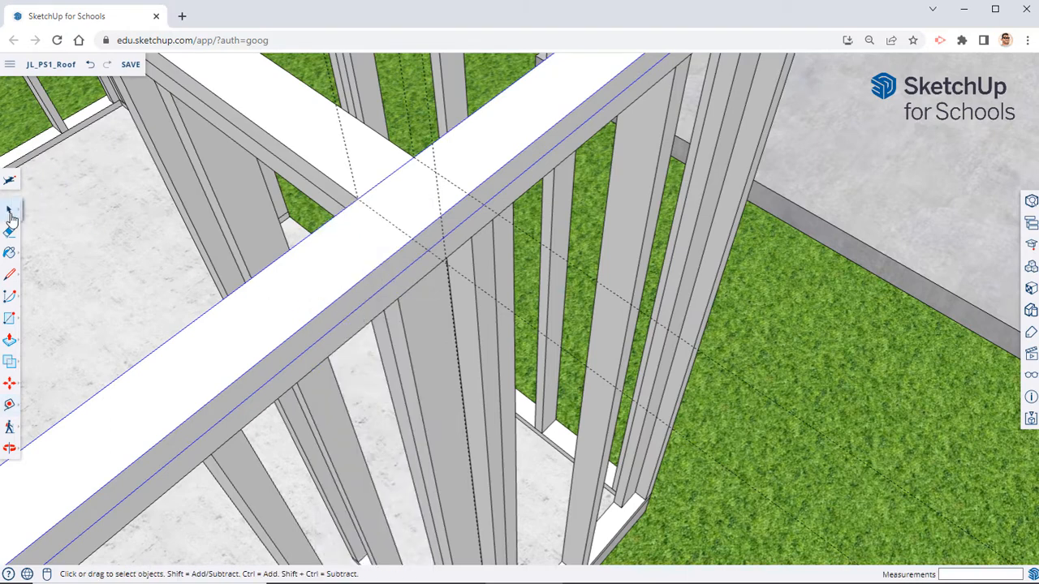
# Open the long wall's upper top plate for editing and draw a rectangle across its full width between the two guides
pyautogui.click(9, 319)
pyautogui.rightClick(237, 303)
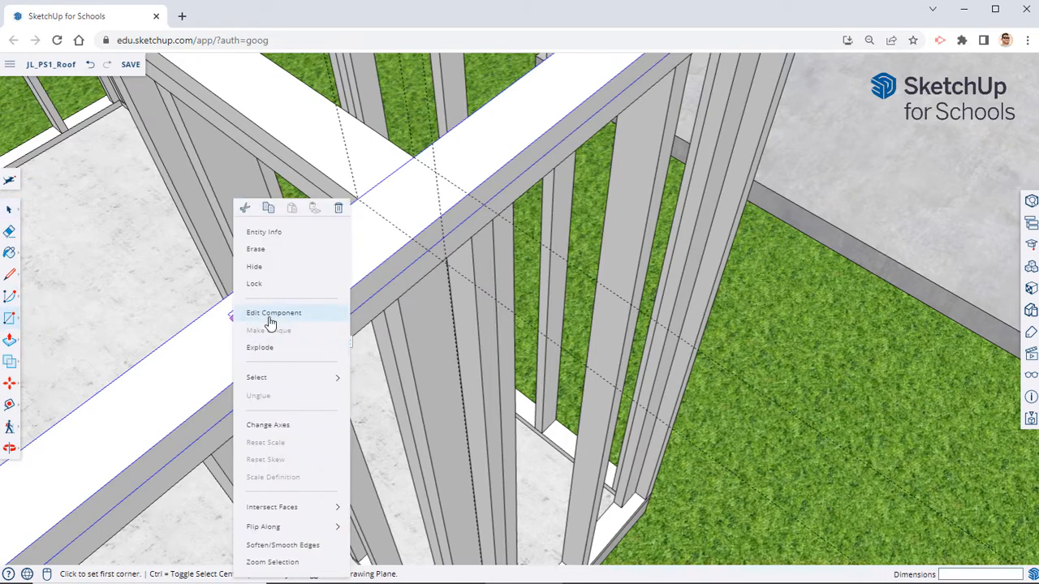
pyautogui.click(271, 312)
pyautogui.click(414, 156)
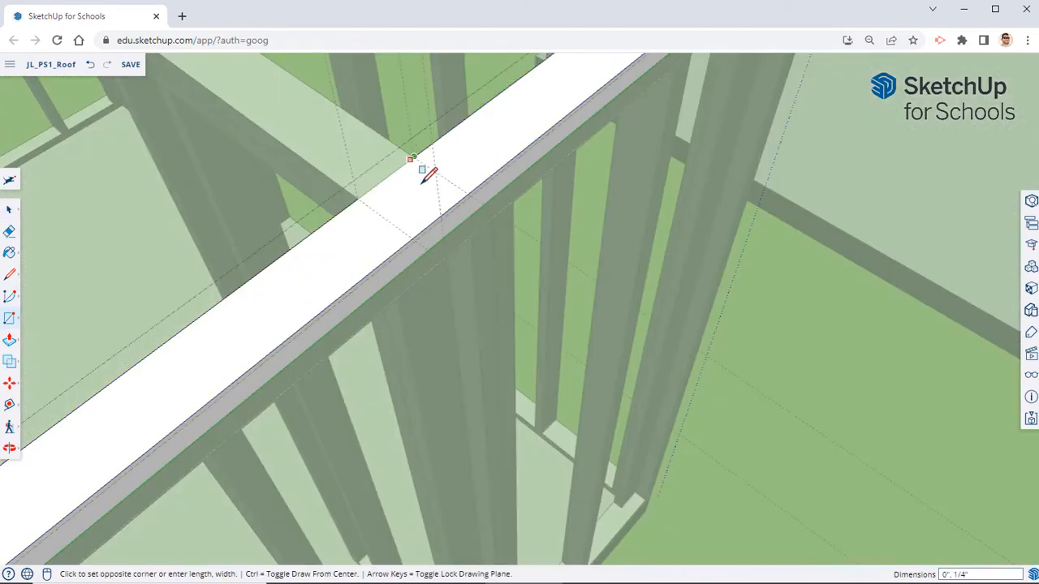
pyautogui.click(414, 234)
# Push the rectangle down through the upper top plate's thickness to cut a gap in line with the interior wall
pyautogui.click(8, 341)
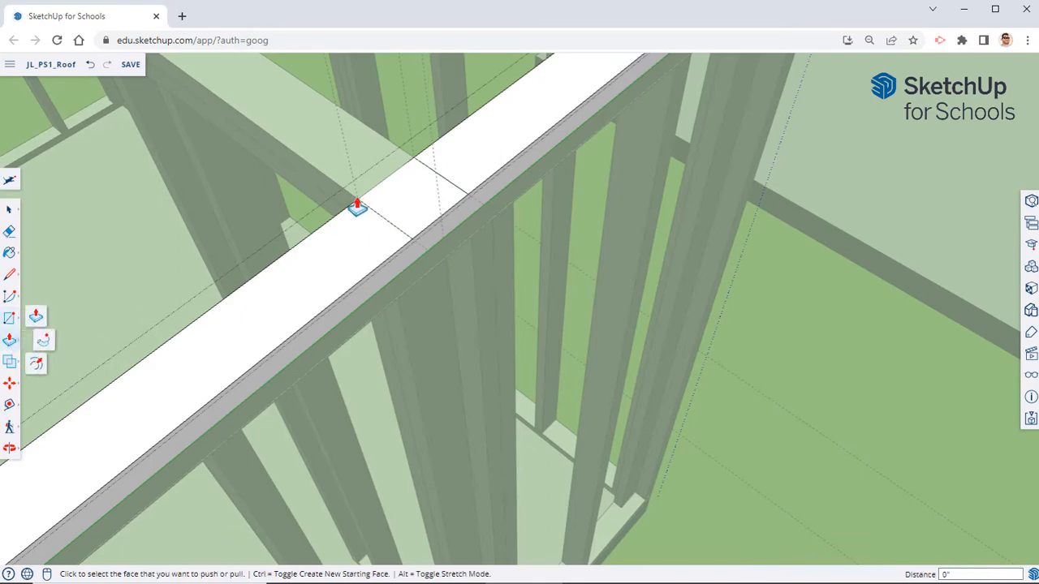
pyautogui.click(412, 200)
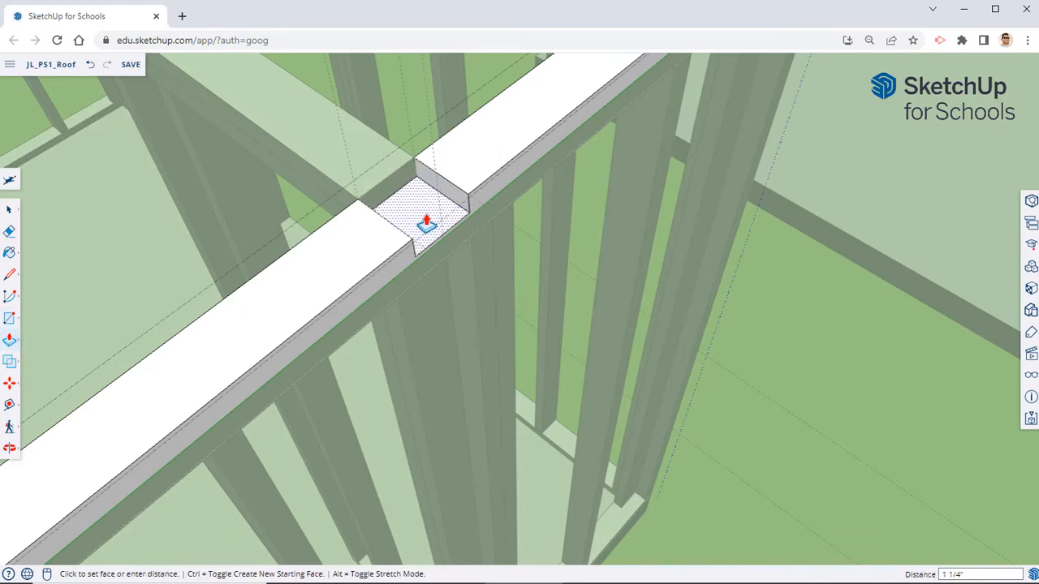
pyautogui.click(400, 280)
pyautogui.click(9, 209)
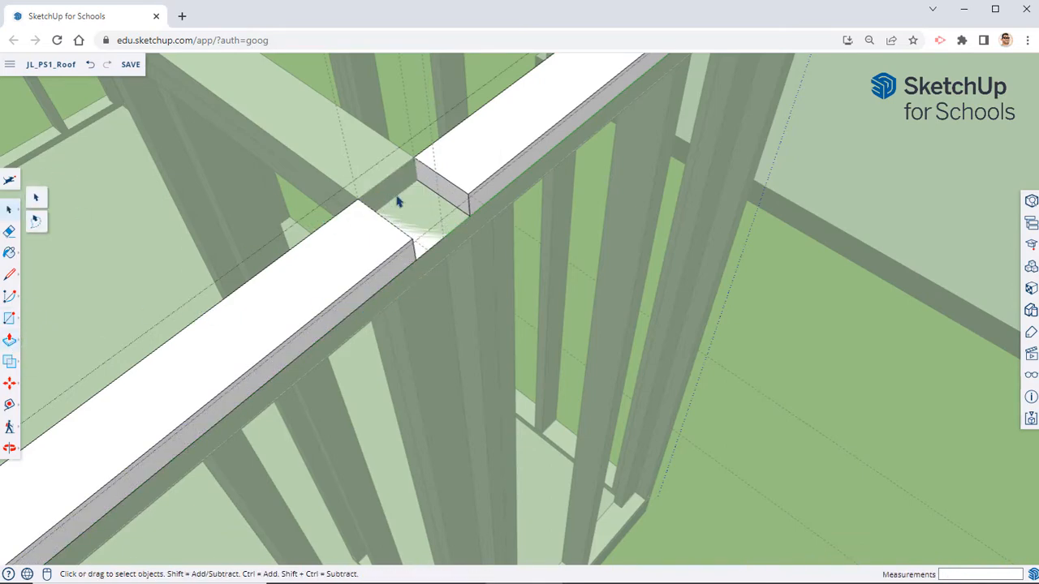
# Delete the leftover face inside the gap in the long wall's upper top plate and finish editing that plate
pyautogui.click(410, 208)
pyautogui.press('Delete')
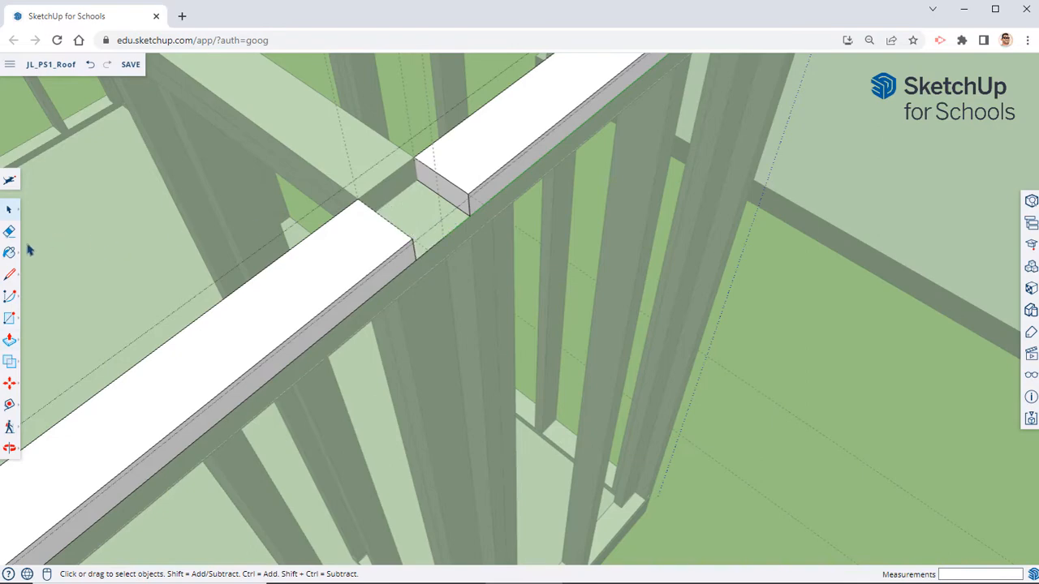
pyautogui.rightClick(102, 227)
pyautogui.click(122, 250)
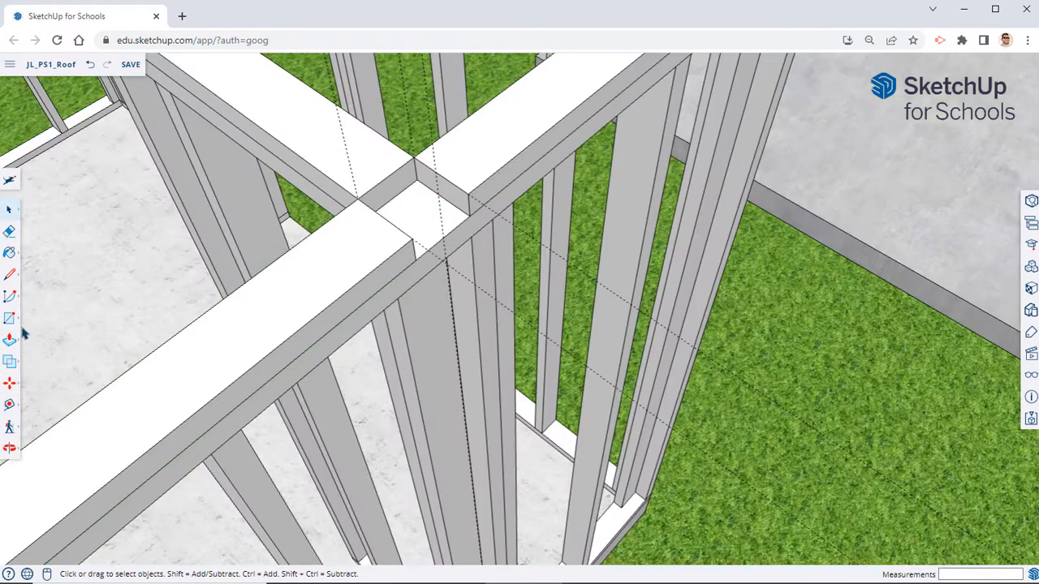
# Open the interior wall's upper top plate for editing and extend its end 3 1/2" through the gap to the long wall's outer edge
pyautogui.click(9, 341)
pyautogui.rightClick(388, 186)
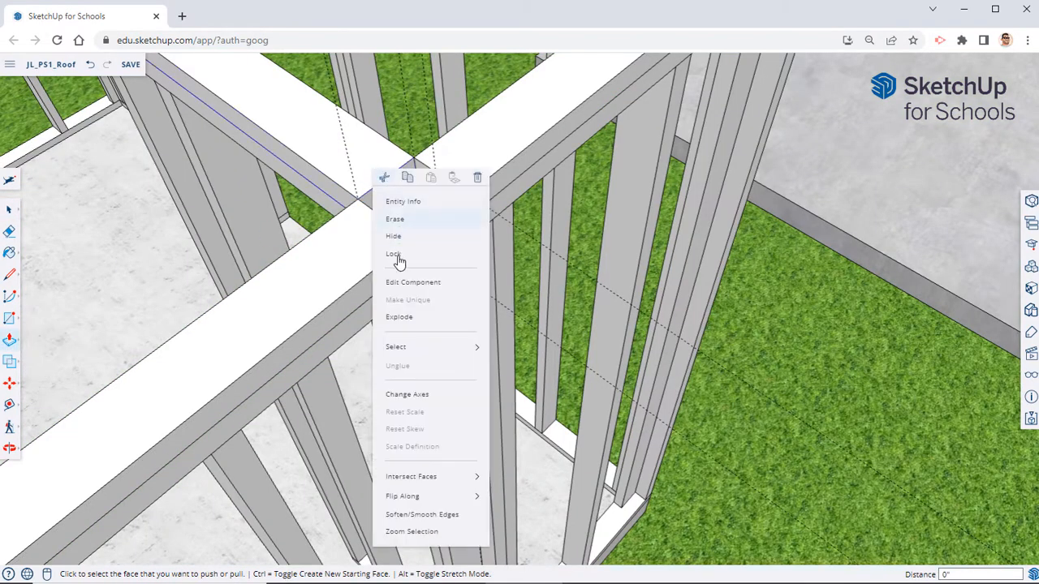
pyautogui.click(397, 283)
pyautogui.click(391, 207)
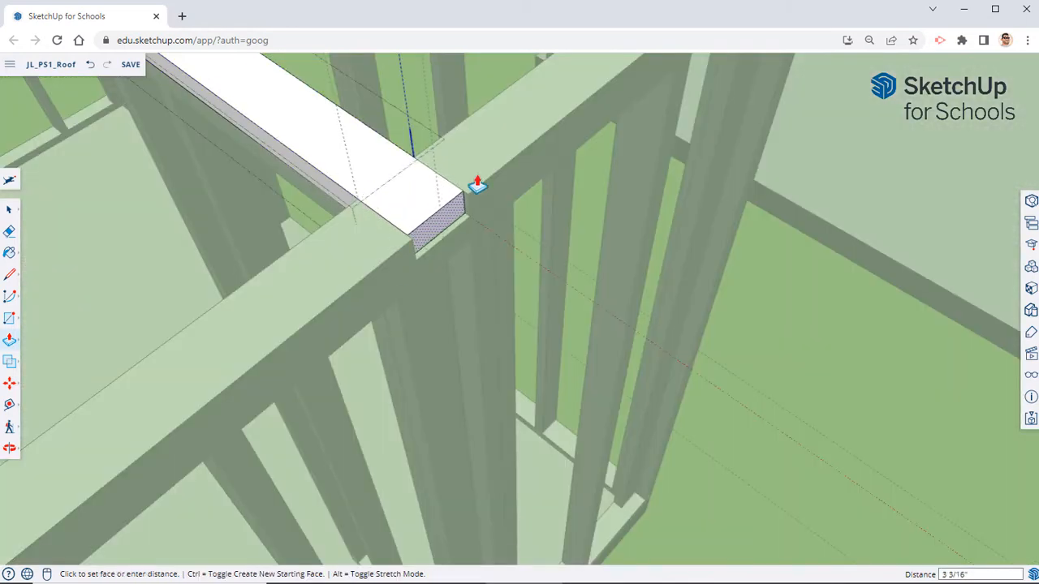
pyautogui.click(497, 180)
pyautogui.rightClick(875, 254)
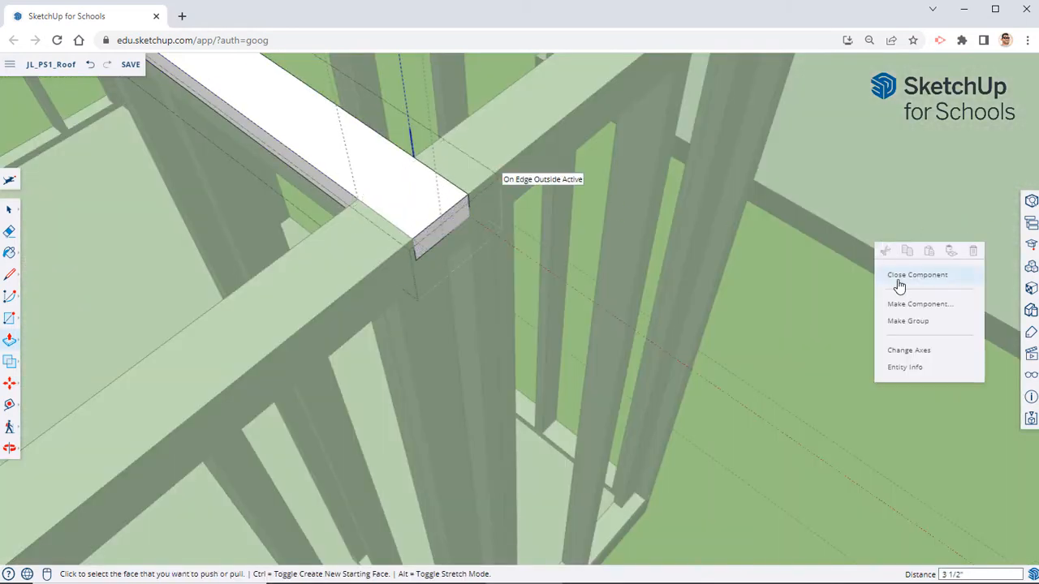
pyautogui.click(897, 274)
# Copy one of the long wall's junction studs along the wall to back the end of the interior wall
pyautogui.scroll(-10, 608, 294)
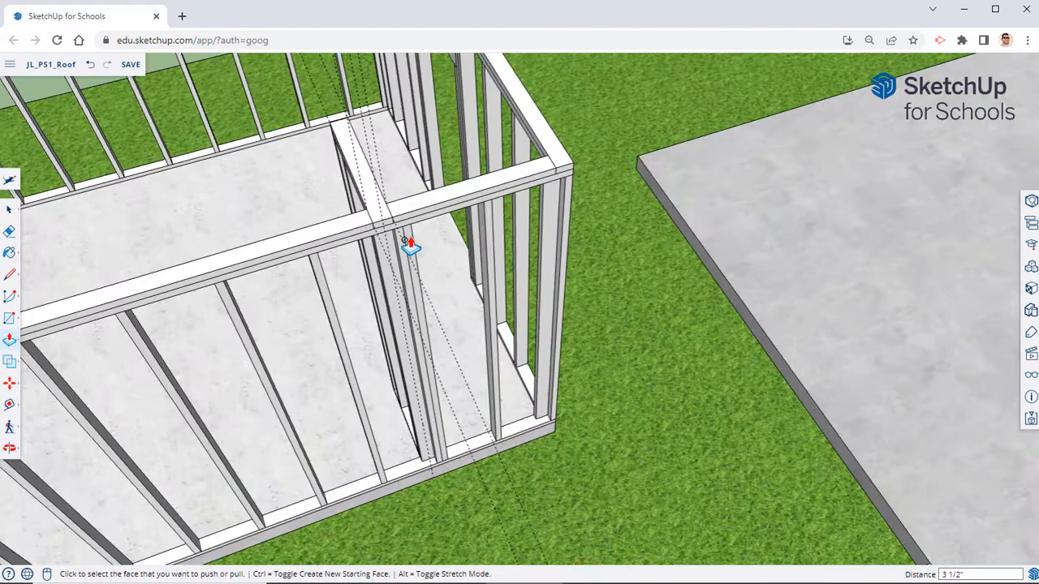
pyautogui.moveTo(410, 244); pyautogui.dragTo(427, 203, button='middle')
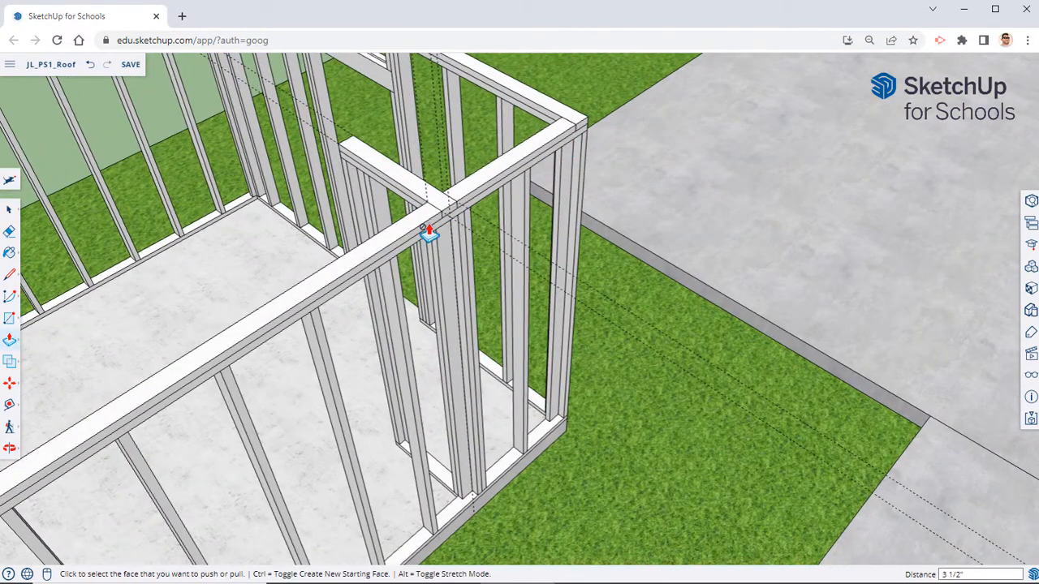
pyautogui.moveTo(389, 243); pyautogui.dragTo(420, 430, button='middle')
pyautogui.press('space')
pyautogui.scroll(4, 554, 450)
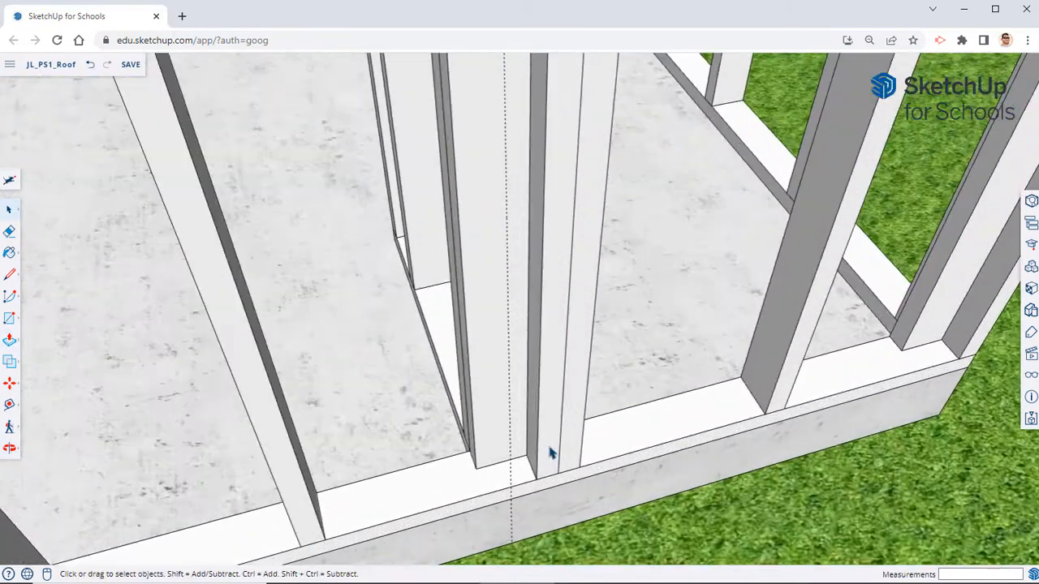
pyautogui.moveTo(550, 453); pyautogui.dragTo(523, 172, button='middle')
pyautogui.click(10, 385)
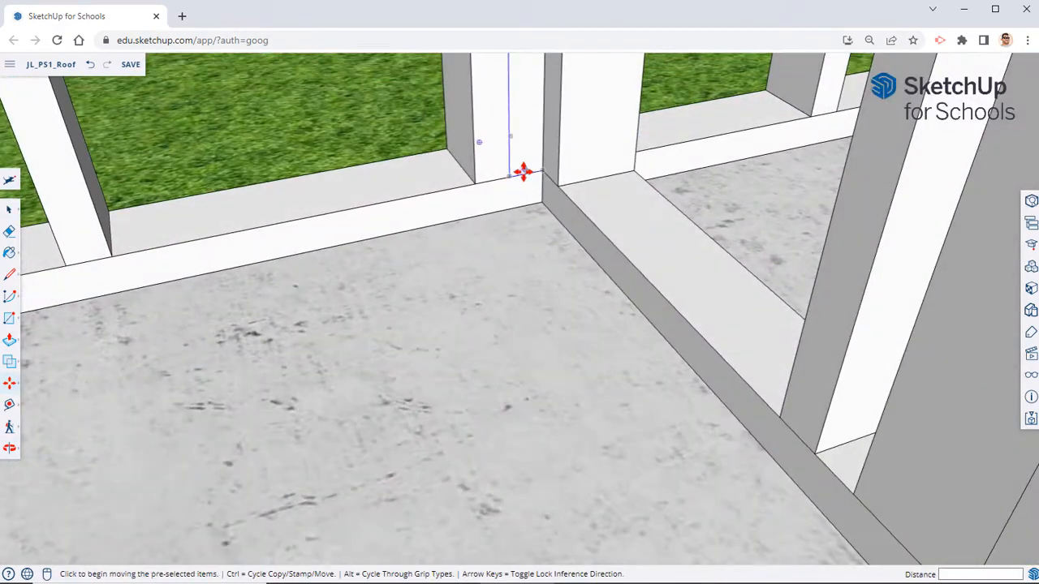
pyautogui.click(509, 177)
pyautogui.moveTo(613, 179); pyautogui.dragTo(122, 139, button='middle')
pyautogui.press('ctrl')
pyautogui.click(569, 174)
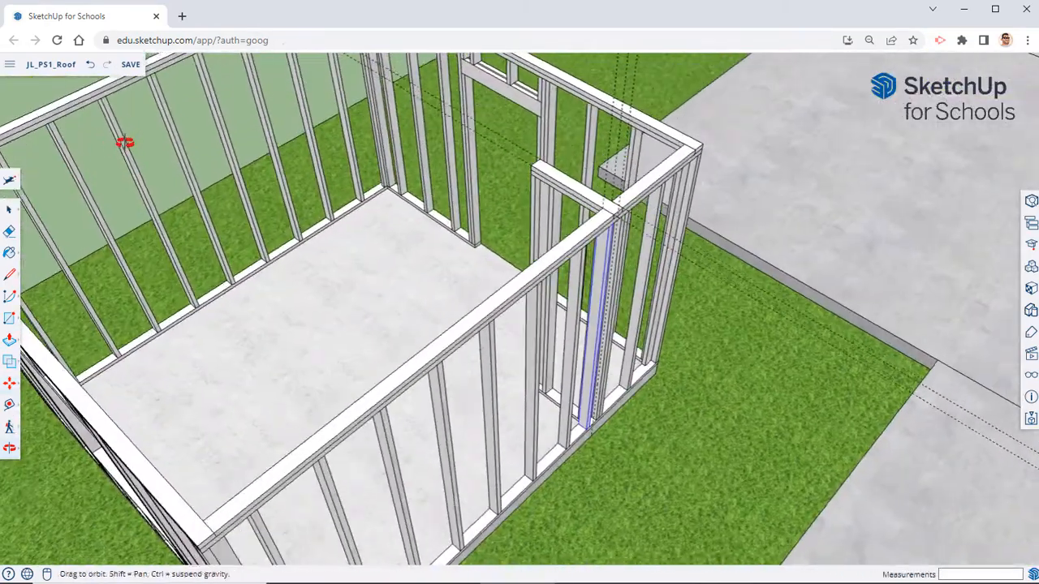
# Erase the construction guides around the junction of the interior wall and the long wall
pyautogui.click(9, 232)
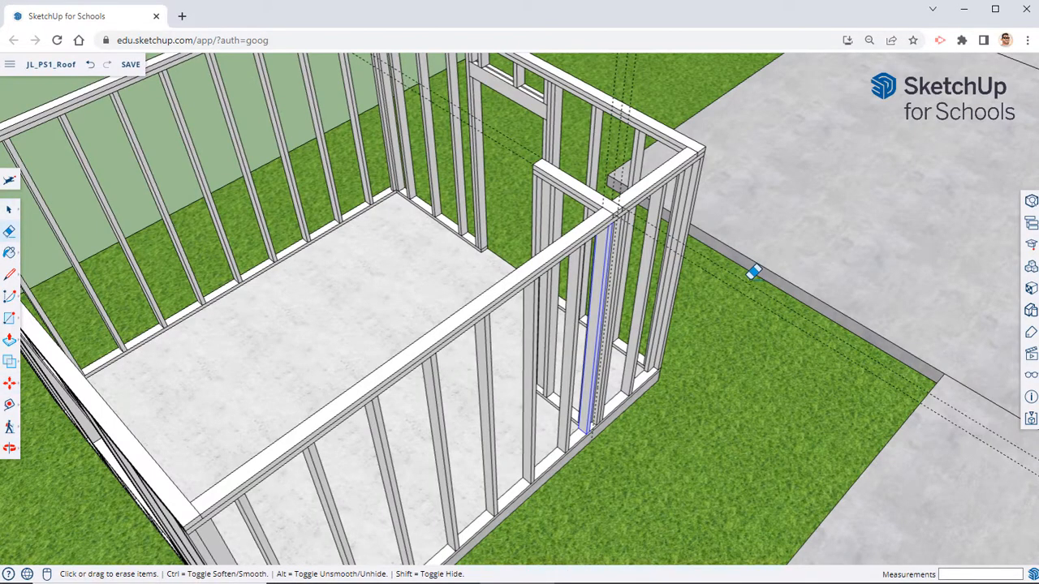
pyautogui.press('Delete')
pyautogui.moveTo(642, 73); pyautogui.dragTo(624, 67)
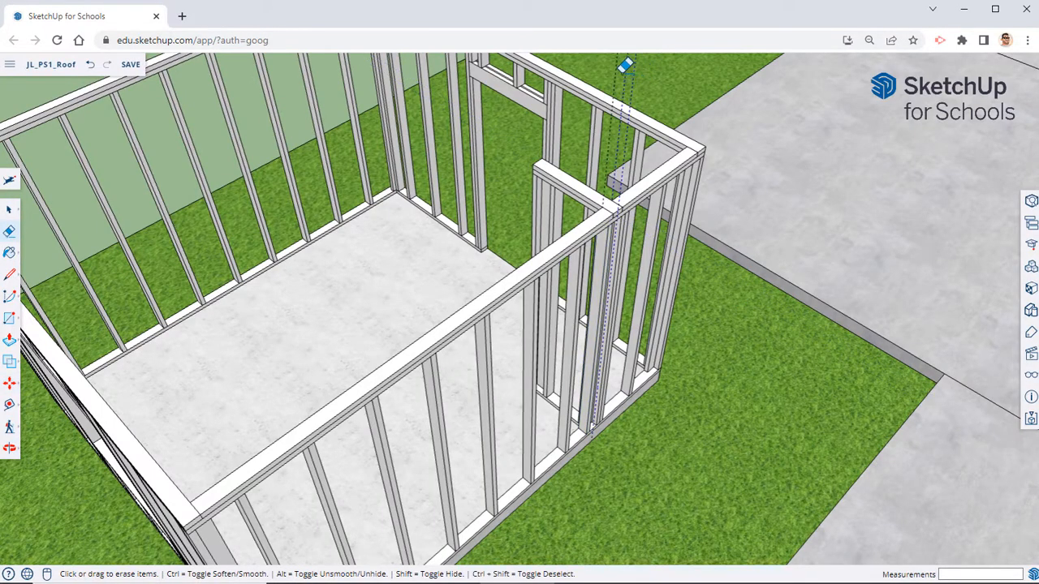
pyautogui.moveTo(638, 78)
pyautogui.mouseDown(button='middle')
pyautogui.moveTo(655, 204)
pyautogui.moveTo(52, 271)
pyautogui.moveTo(388, 283)
pyautogui.moveTo(485, 321)
pyautogui.moveTo(519, 279)
pyautogui.mouseUp(button='middle')
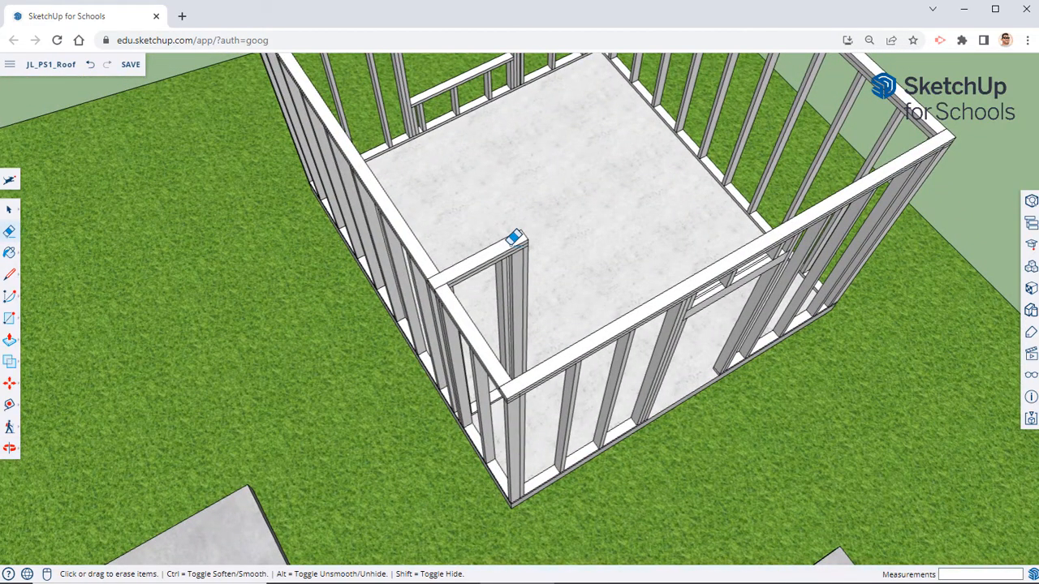
pyautogui.moveTo(570, 383)
pyautogui.mouseDown(button='middle')
pyautogui.moveTo(513, 375)
pyautogui.moveTo(535, 429)
pyautogui.mouseUp(button='middle')
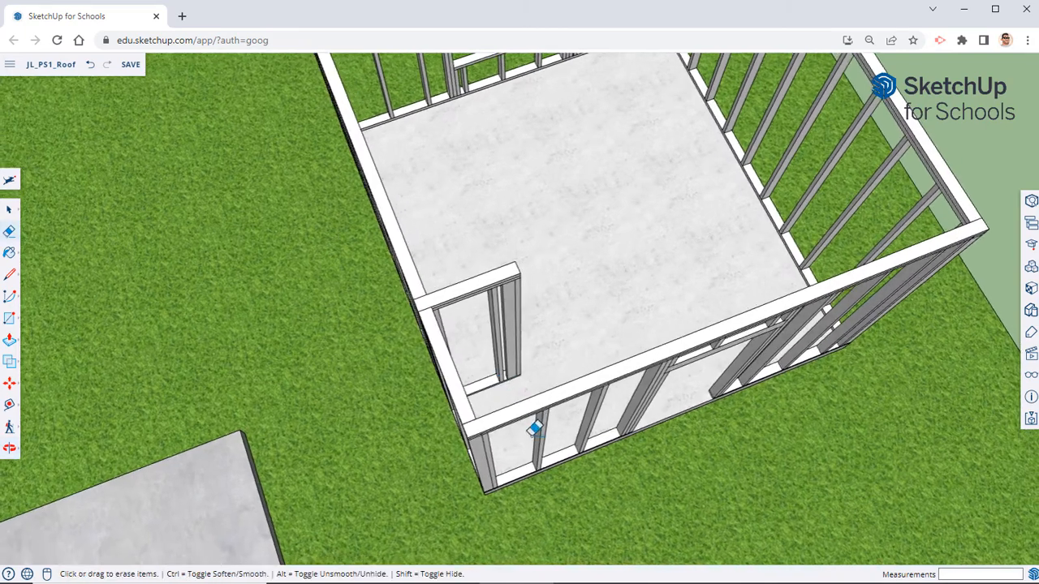